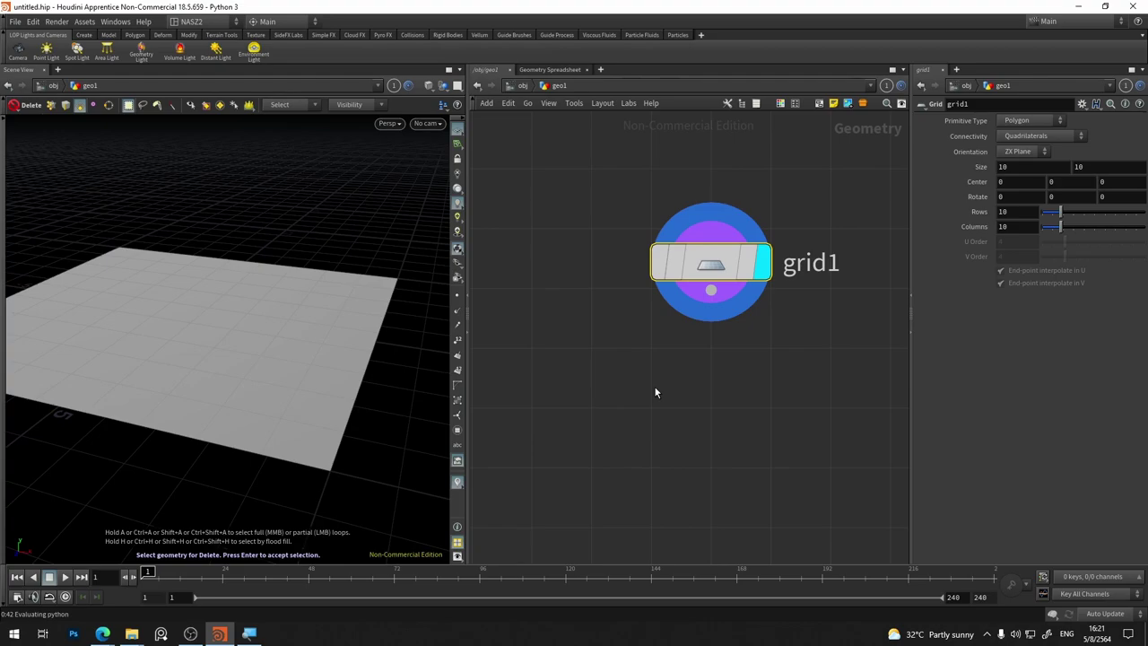
Step: Add a Primitive Wrangle node below grid1 and click into its VEXpression field
key(Tab)
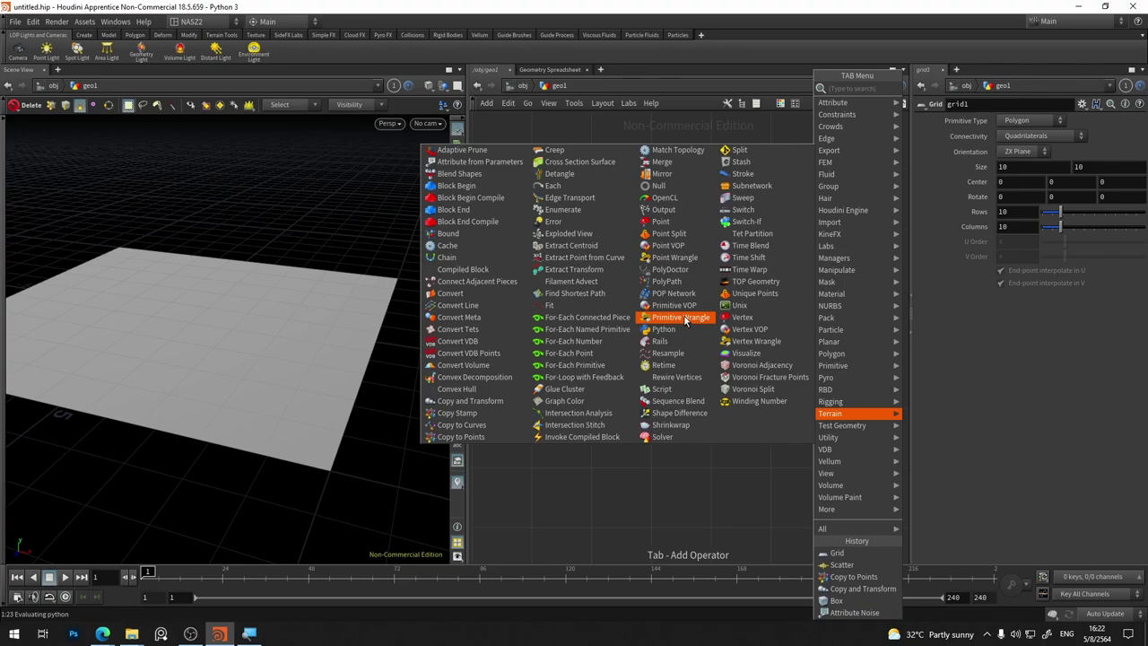
click(685, 318)
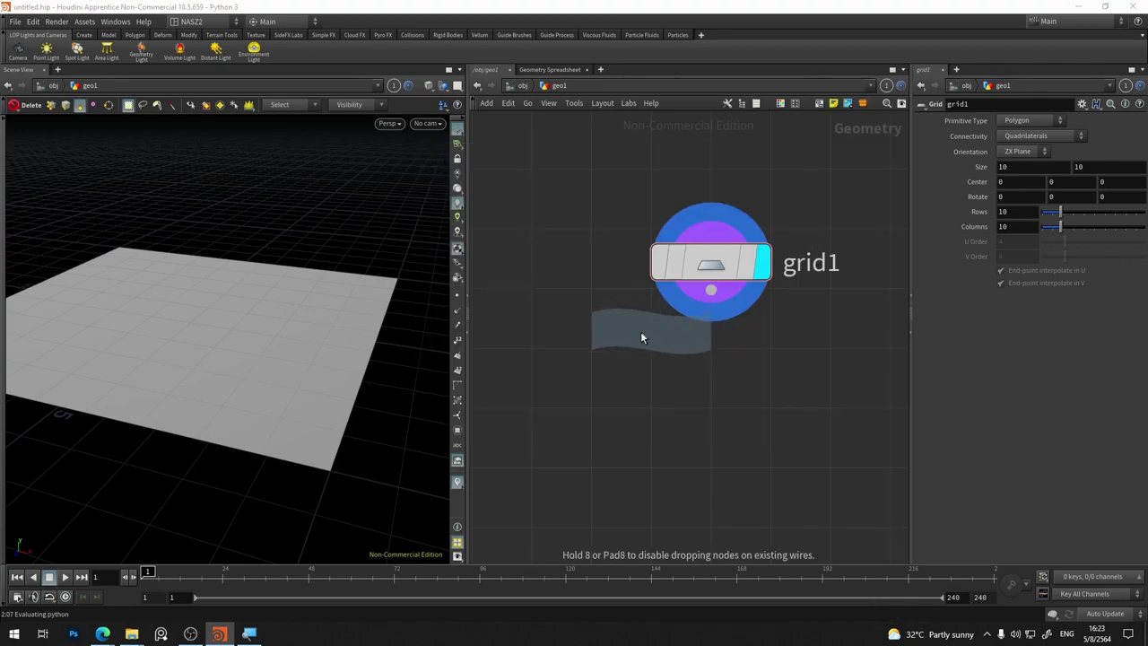
click(628, 348)
drag(674, 362, 619, 422)
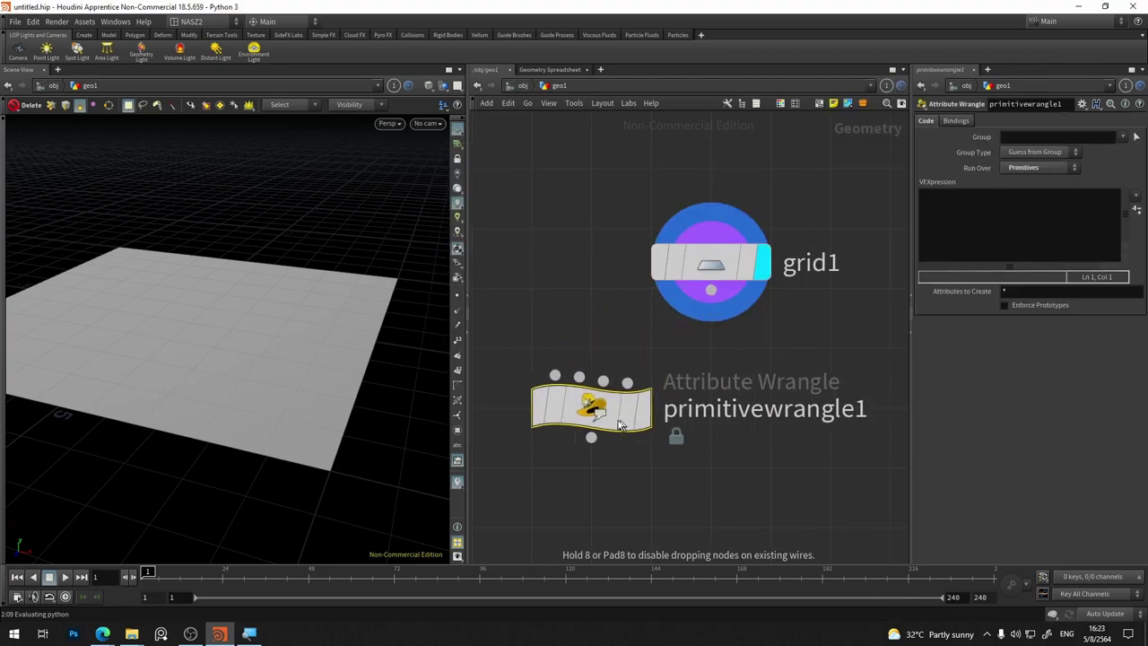
click(971, 204)
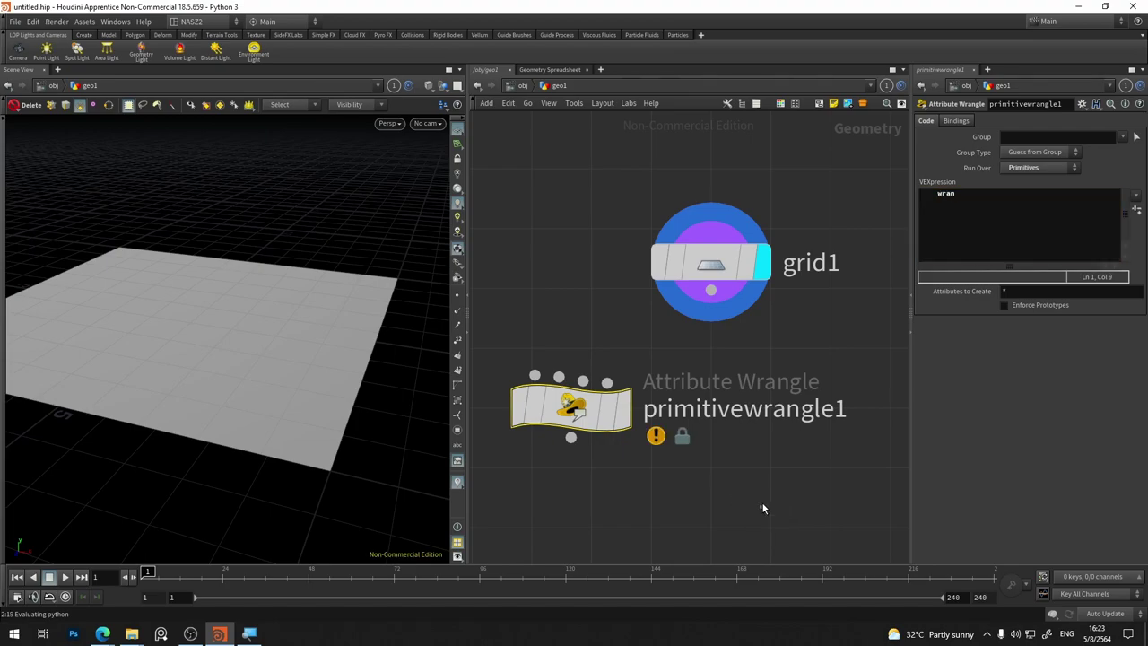
Step: Search the Tab menu for 'wrangl' to list wrangle nodes and pick Point Wrangle
key(Tab)
text(wrang)
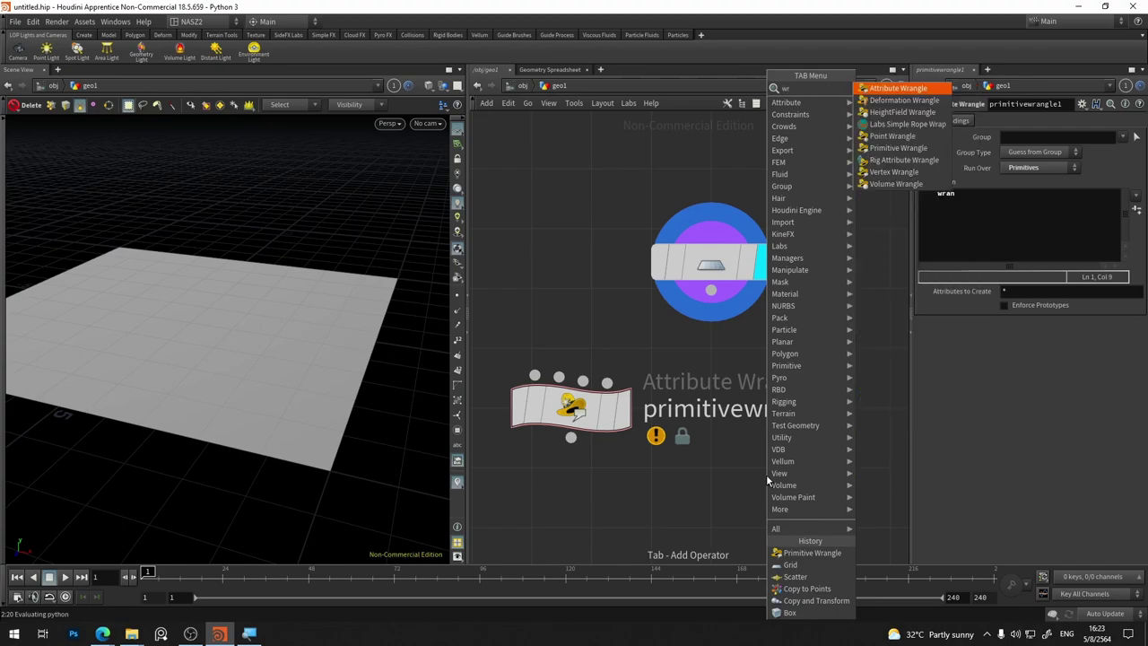
text(ler)
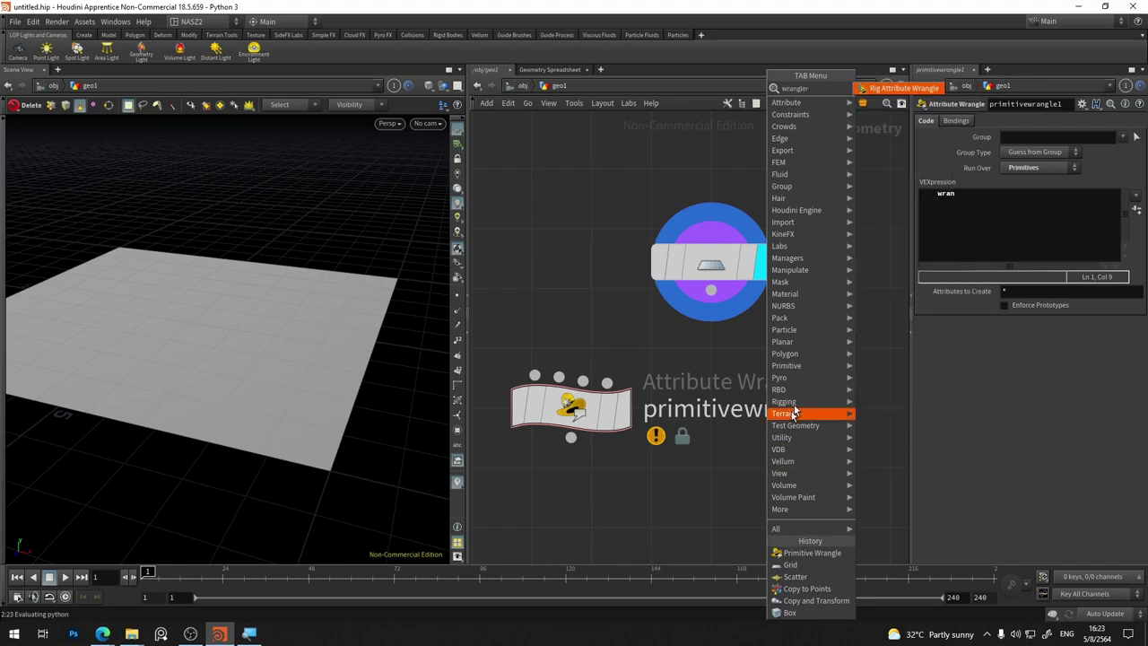
key(BackSpace)
key(BackSpace)
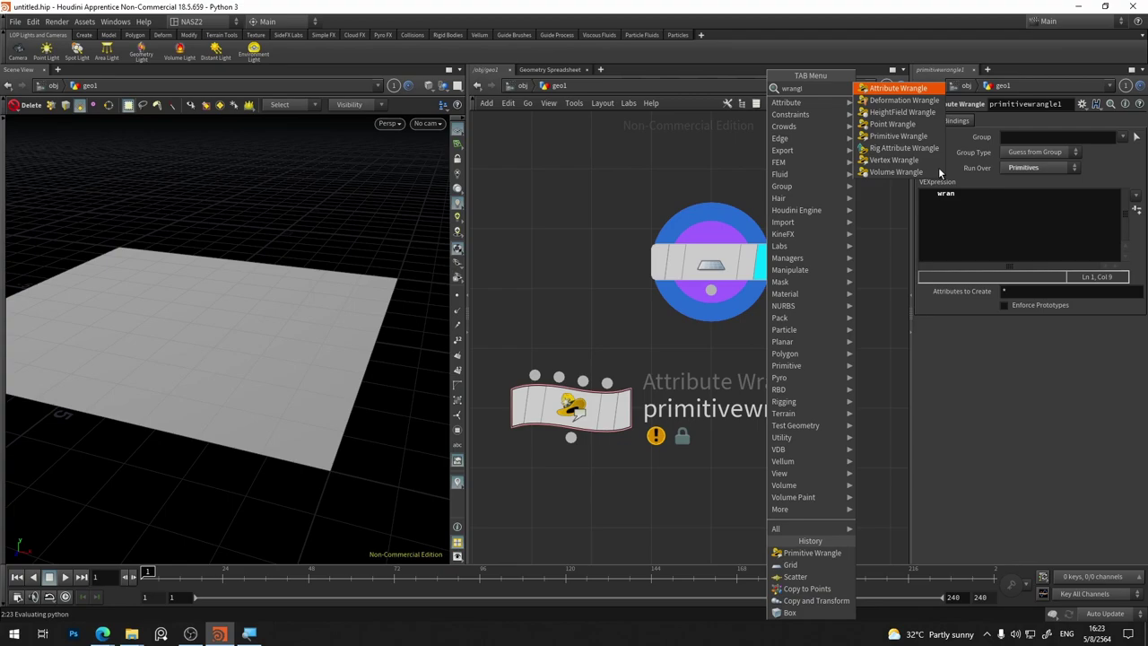
click(894, 131)
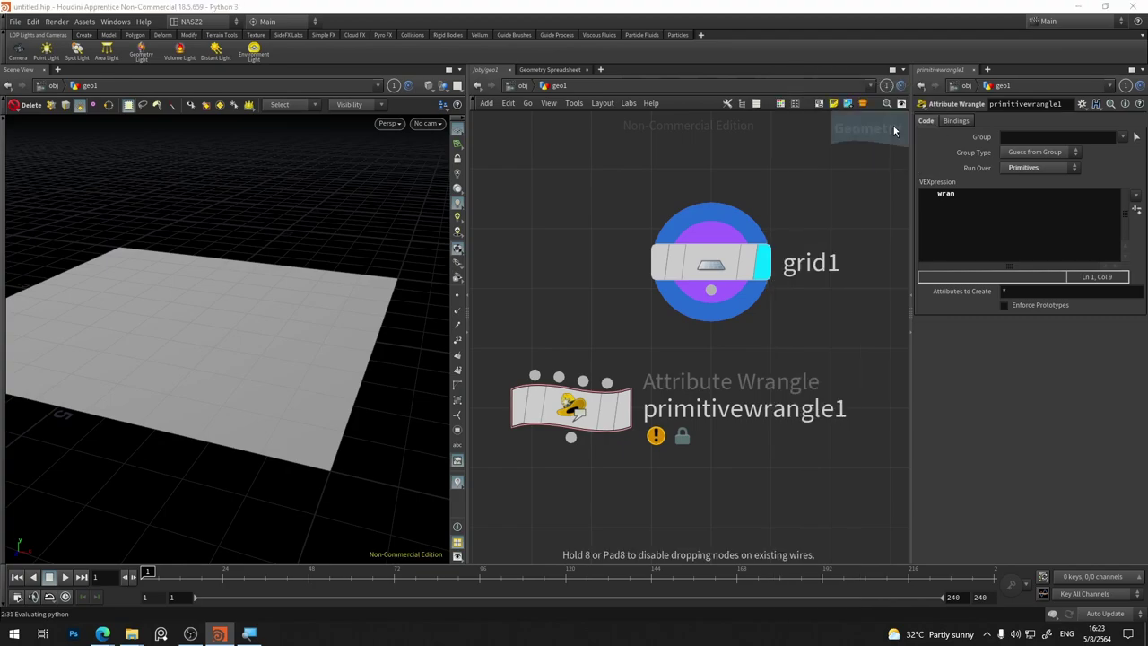
Step: Place pointwrangle1 beside primitivewrangle1 and switch its expression language to Python
click(829, 475)
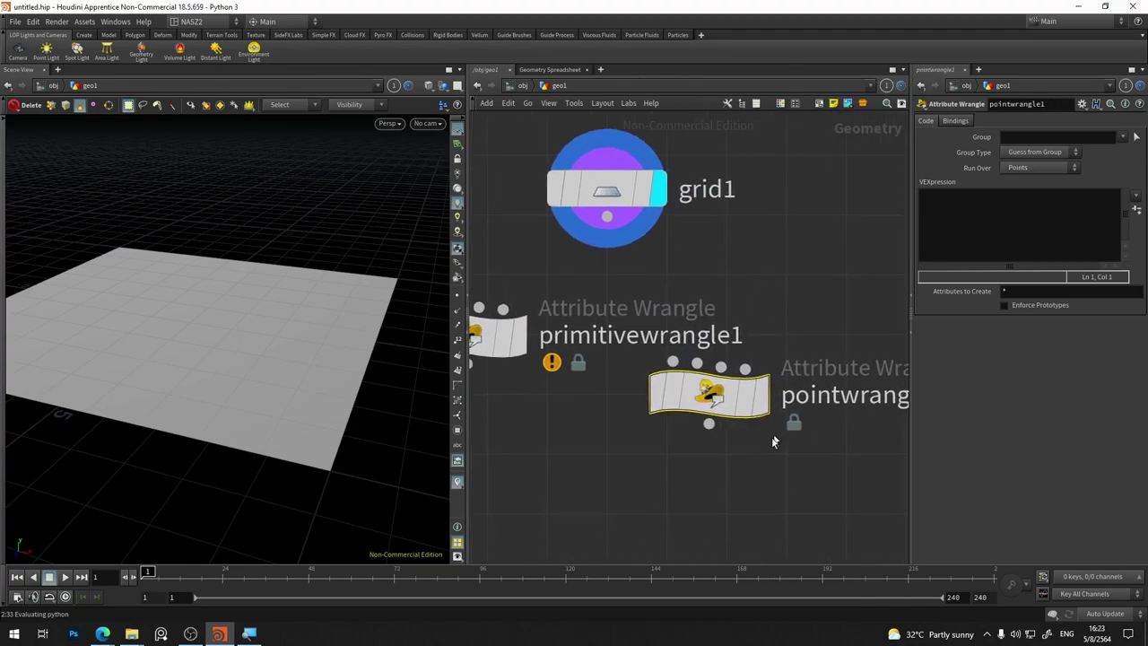
click(1006, 195)
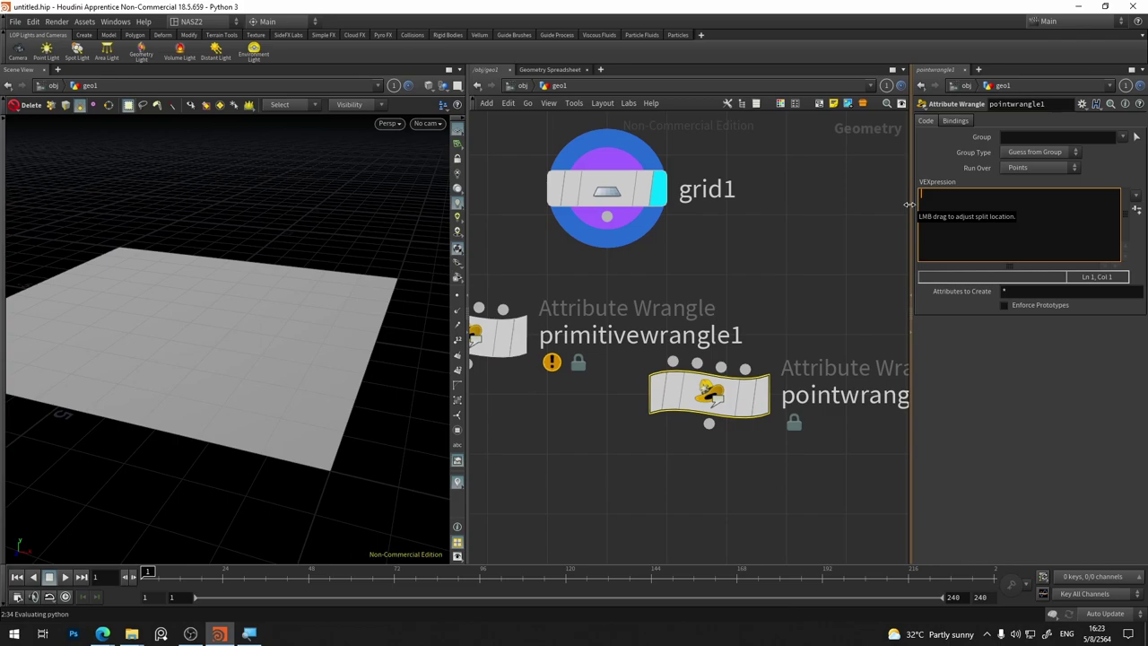
click(1094, 104)
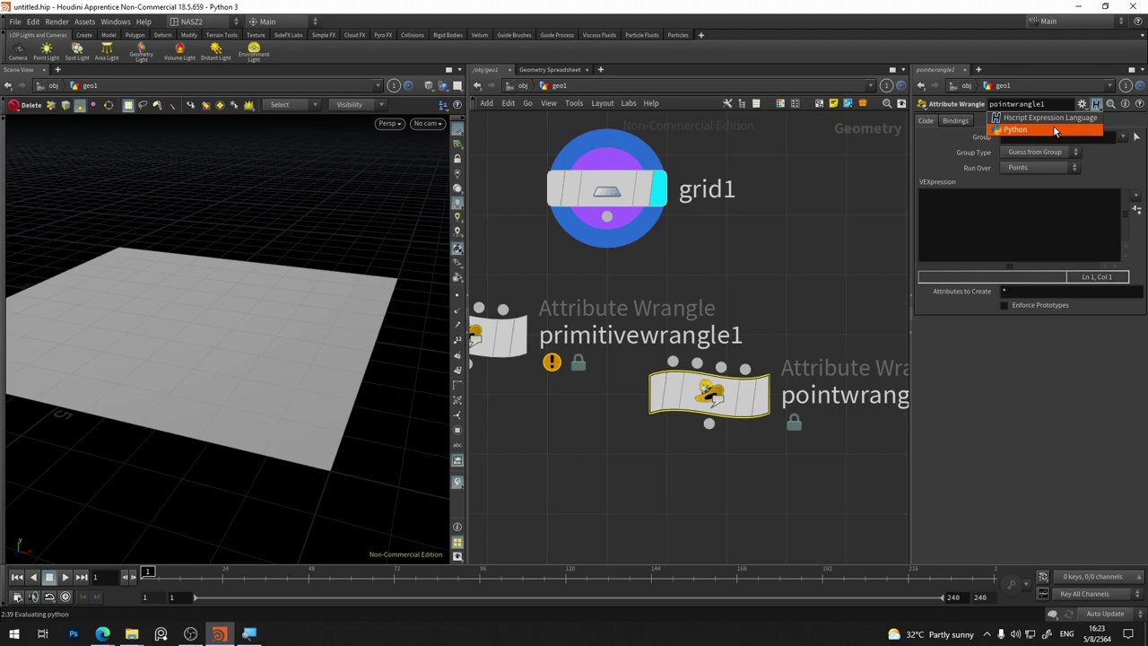
click(1055, 131)
click(1040, 238)
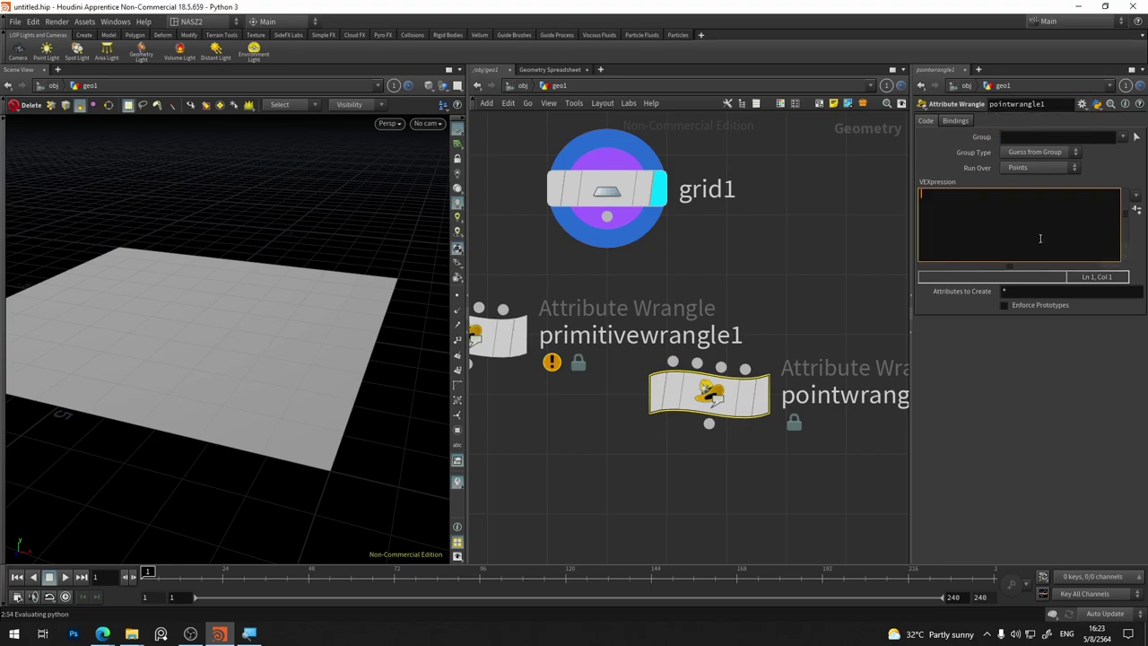
scroll(725, 396, down, 1)
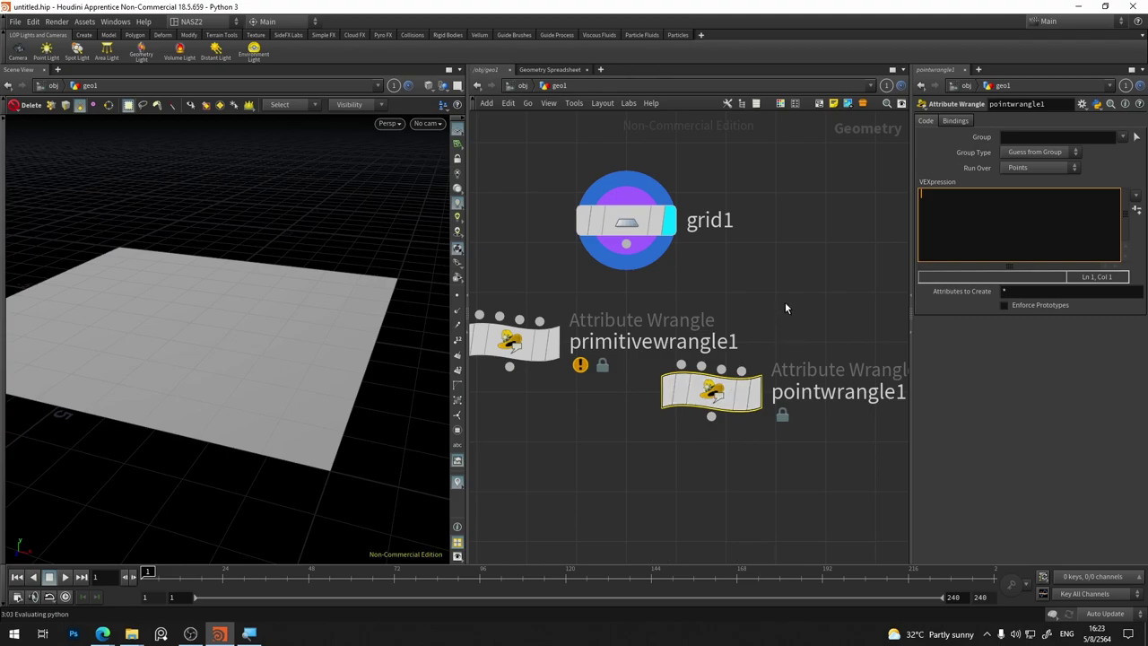
Step: Delete pointwrangle1 and primitivewrangle1, leaving only grid1
middle_drag(807, 306, 867, 281)
drag(859, 262, 606, 396)
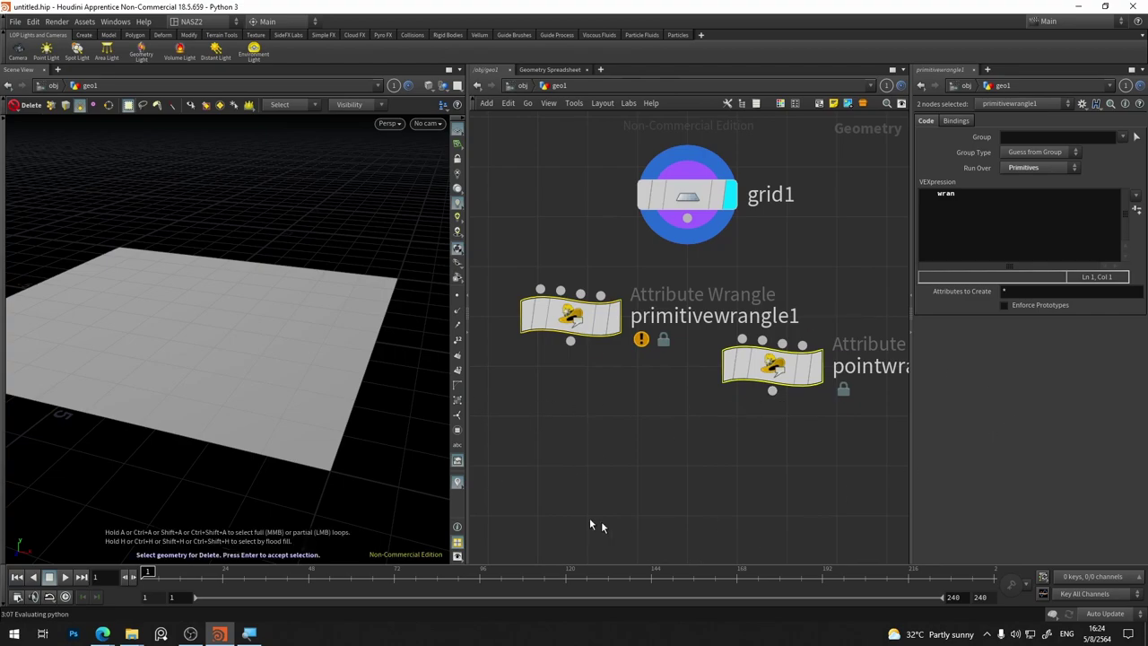
click(794, 358)
click(777, 367)
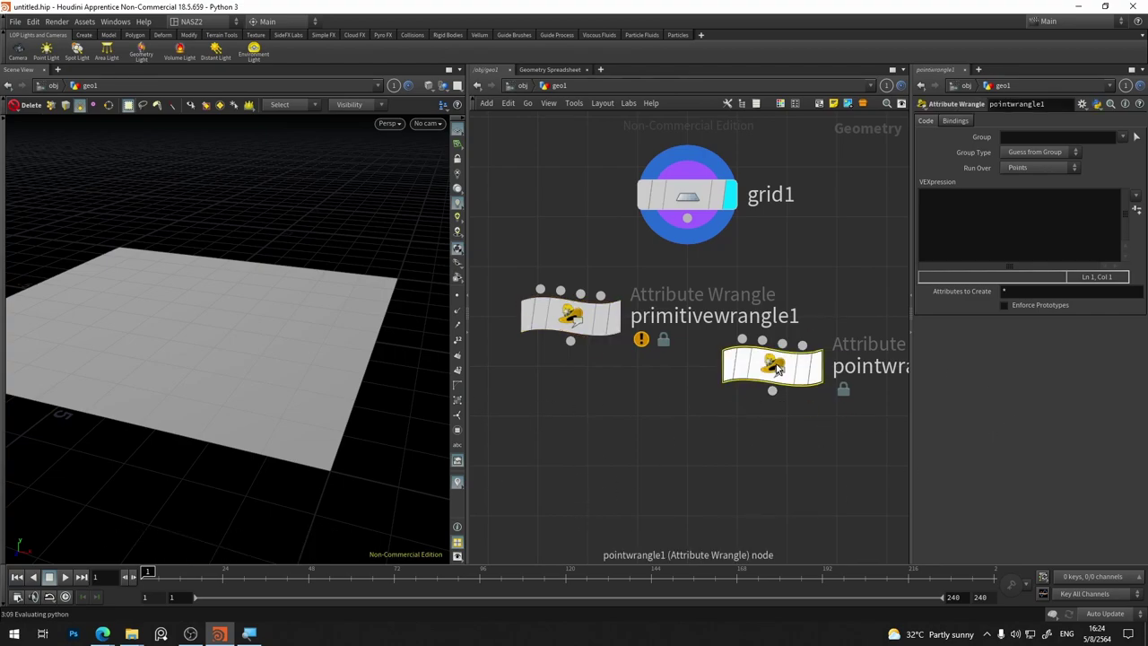
key(Delete)
click(592, 322)
key(Delete)
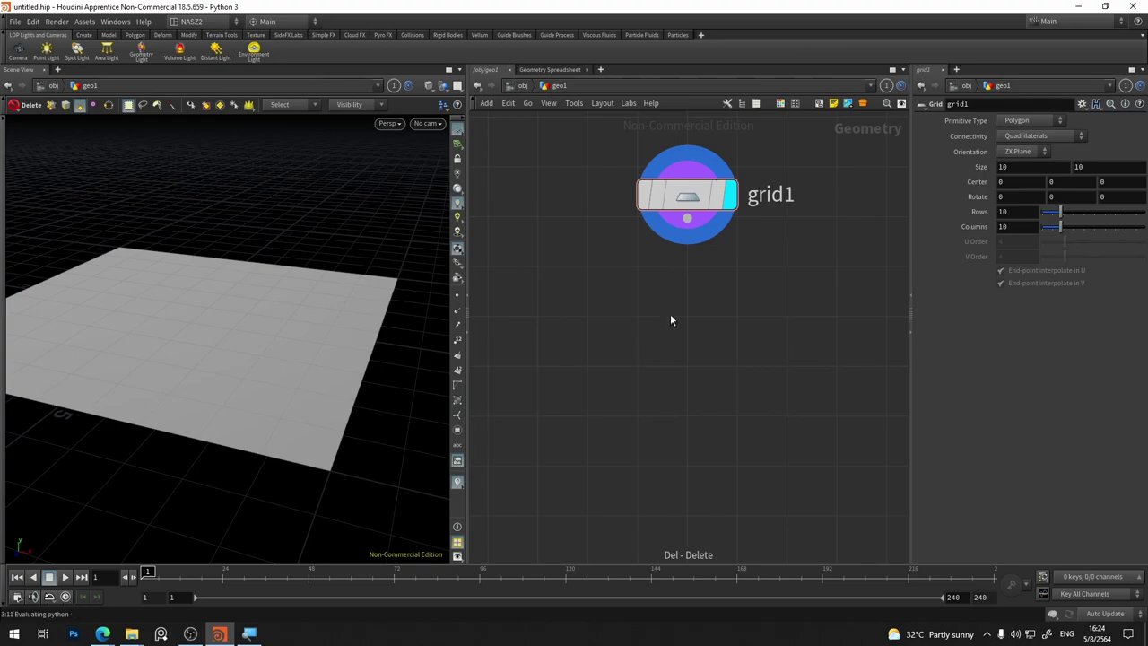
Step: Add a VOP Network, vopnet1, below grid1 and look inside it
key(Tab)
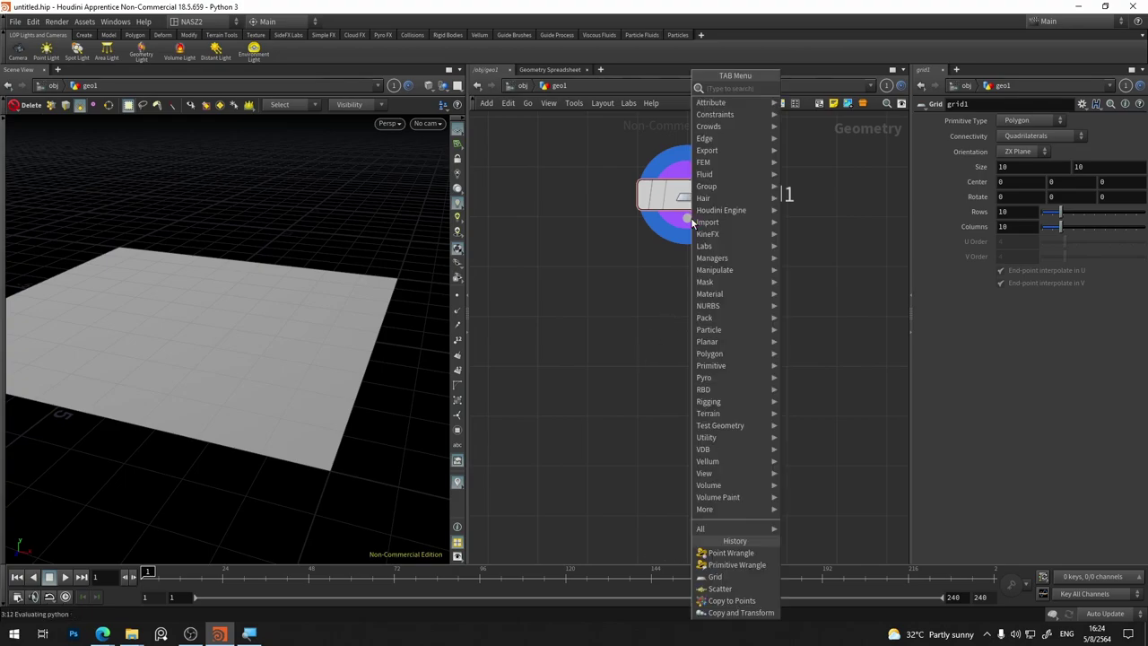
text(vop)
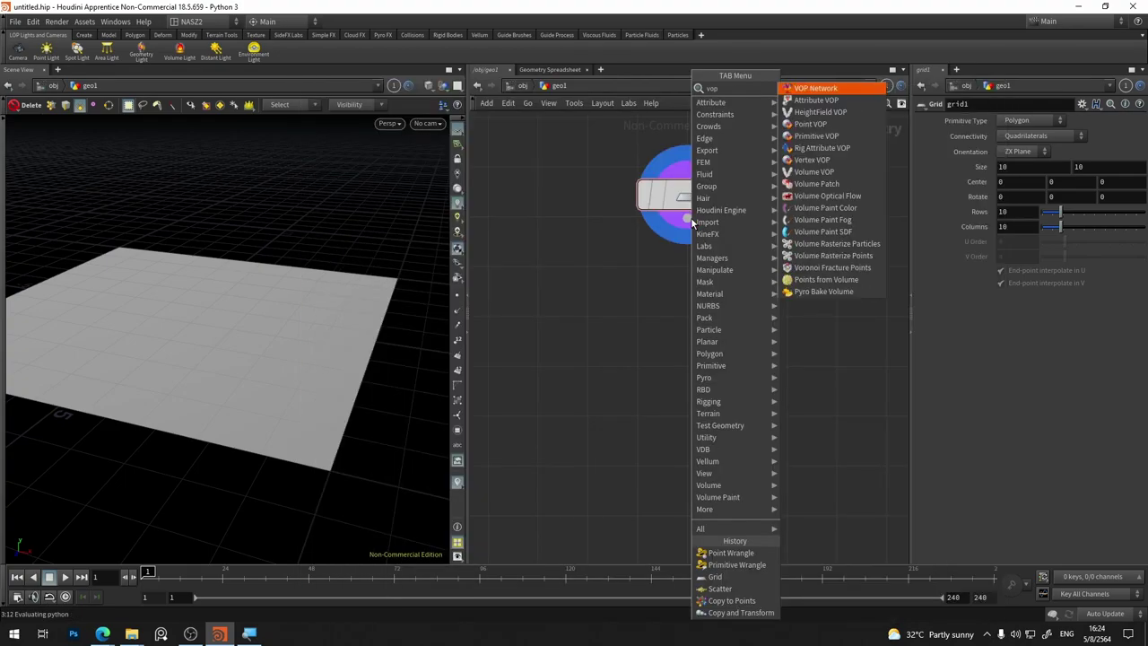
click(827, 93)
click(507, 332)
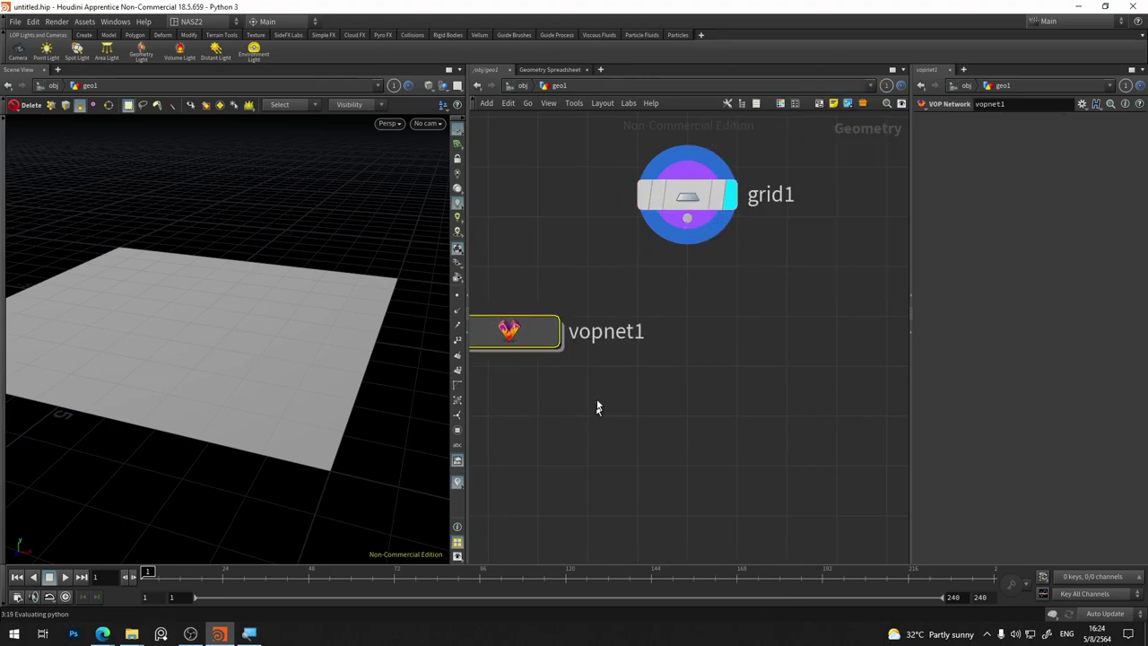
double_click(660, 321)
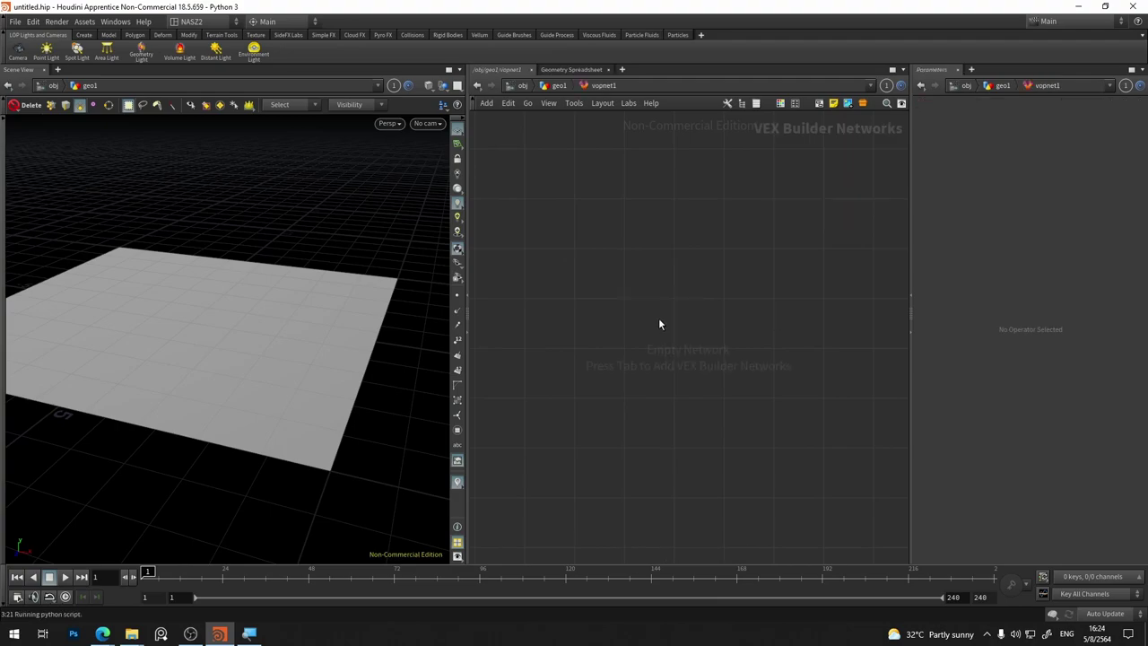
Step: Return to geo1, delete vopnet1, and type 'vop' in the Tab menu to list VOP nodes
click(550, 87)
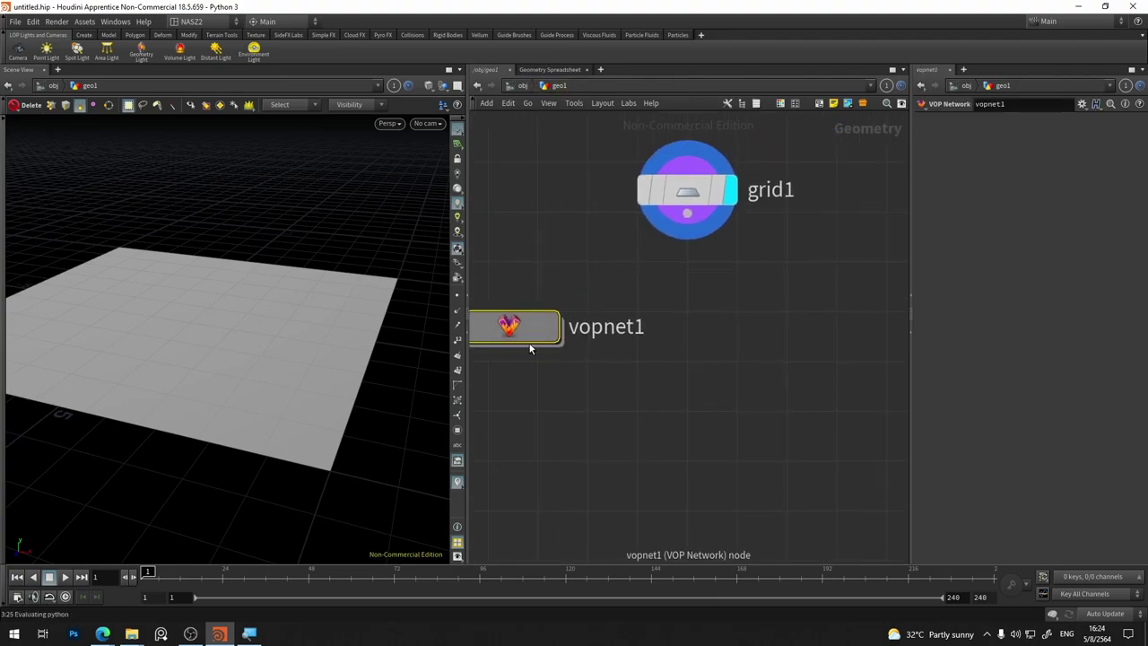
key(Delete)
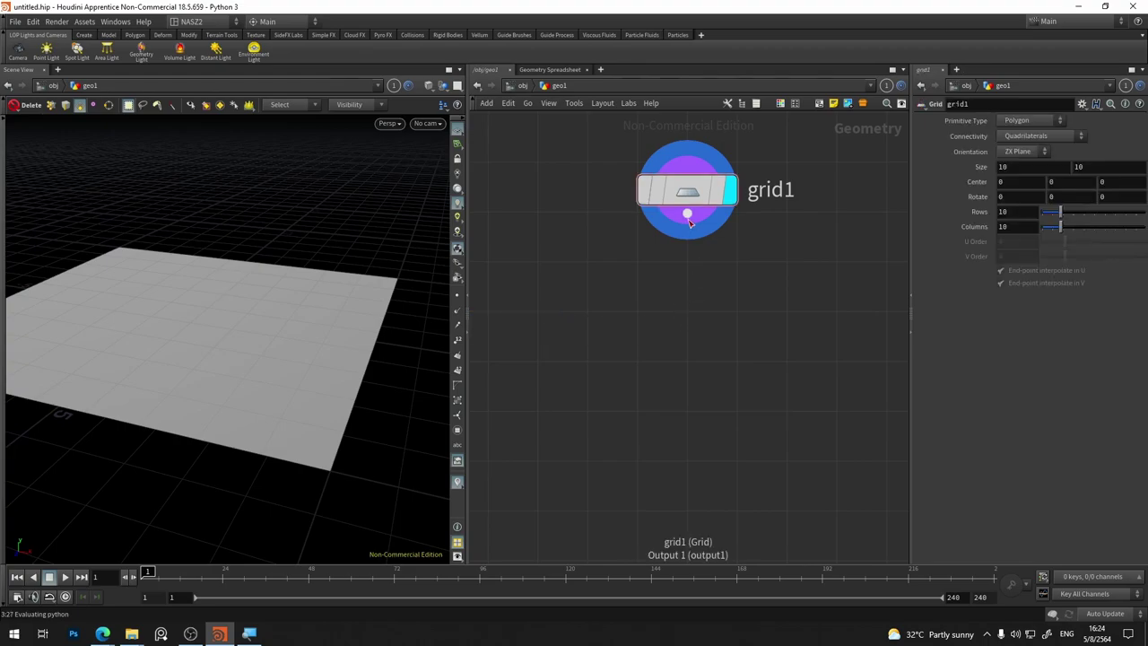
key(Tab)
text(v)
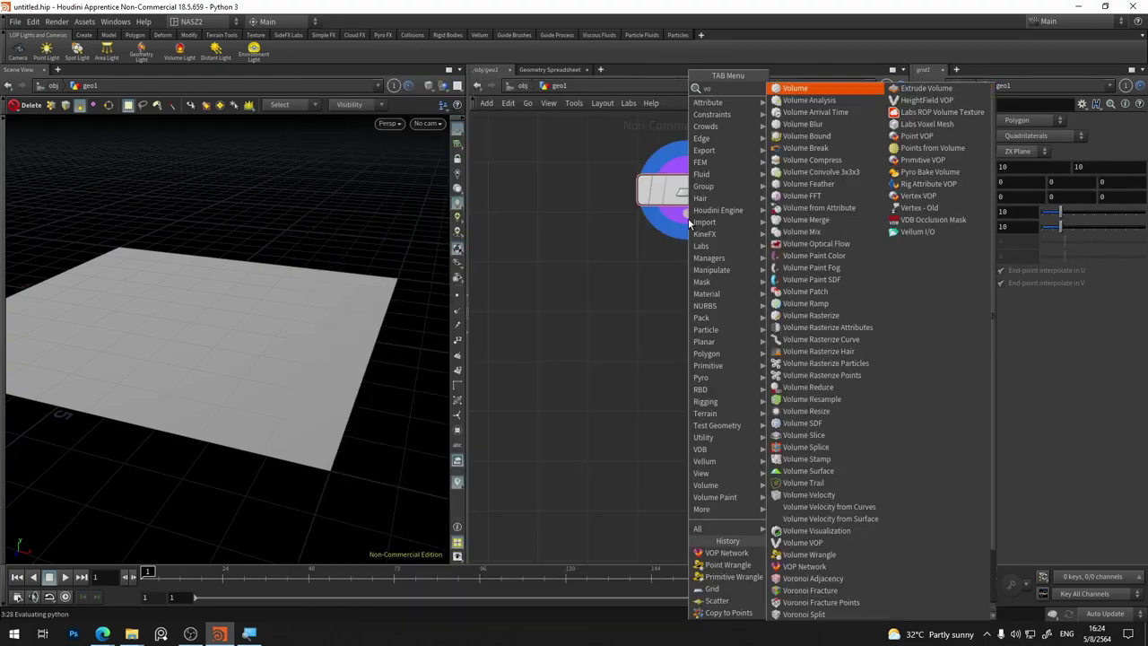
text(op)
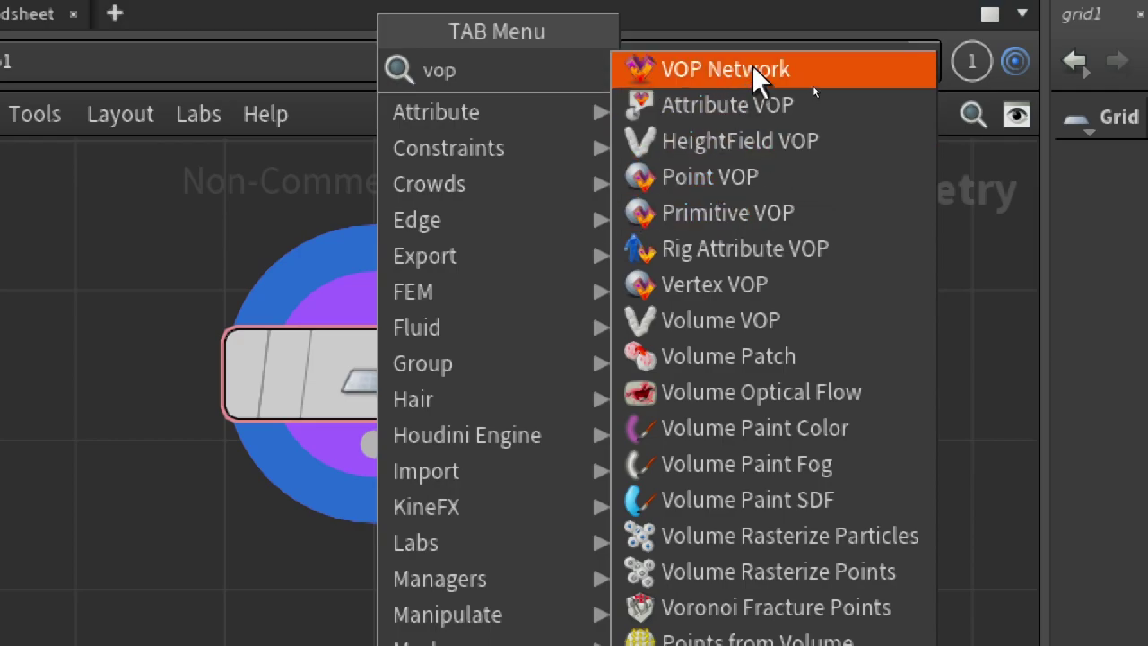
Step: Add attribvop1 wired below grid1 and review its Attribute Bindings and Vex Setup tabs
click(768, 109)
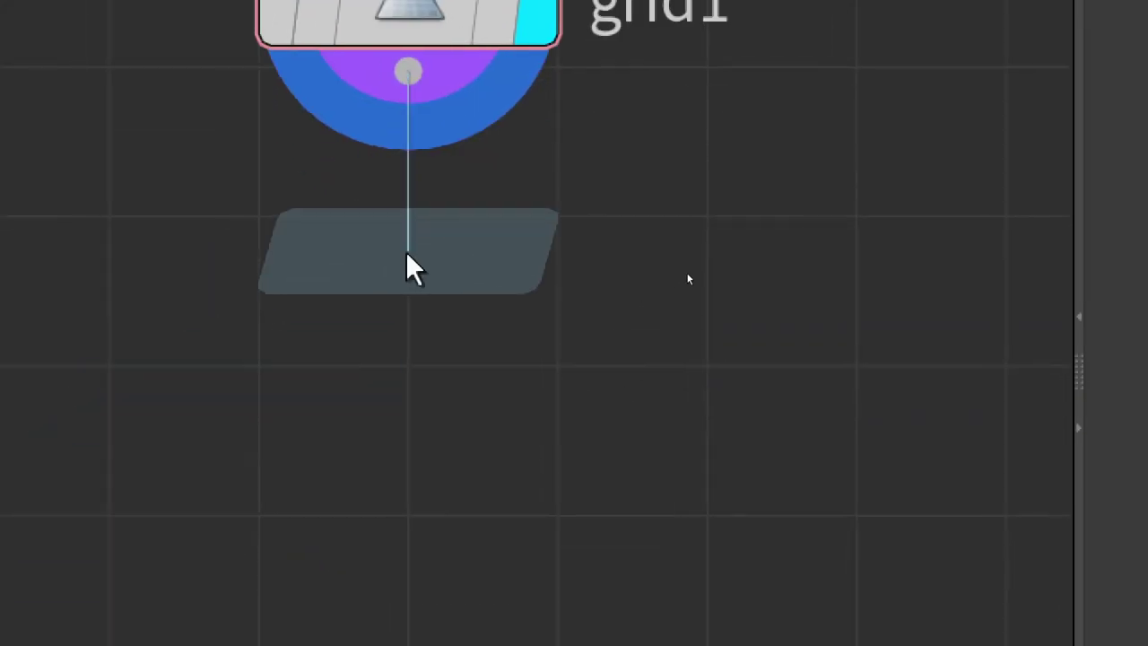
click(755, 294)
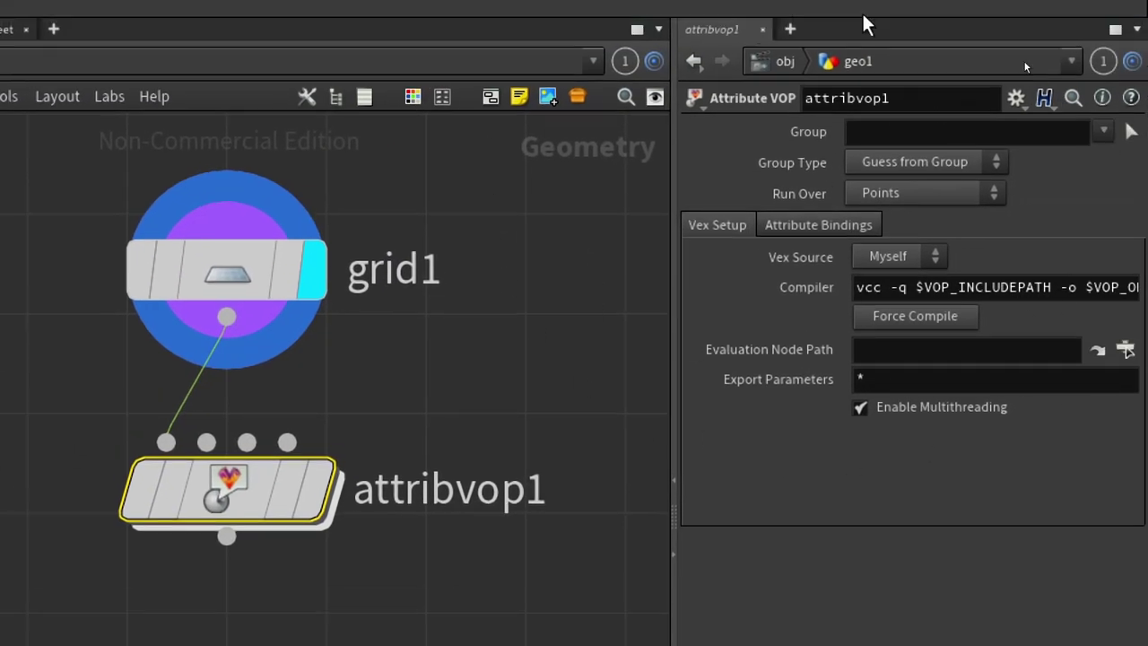
click(850, 228)
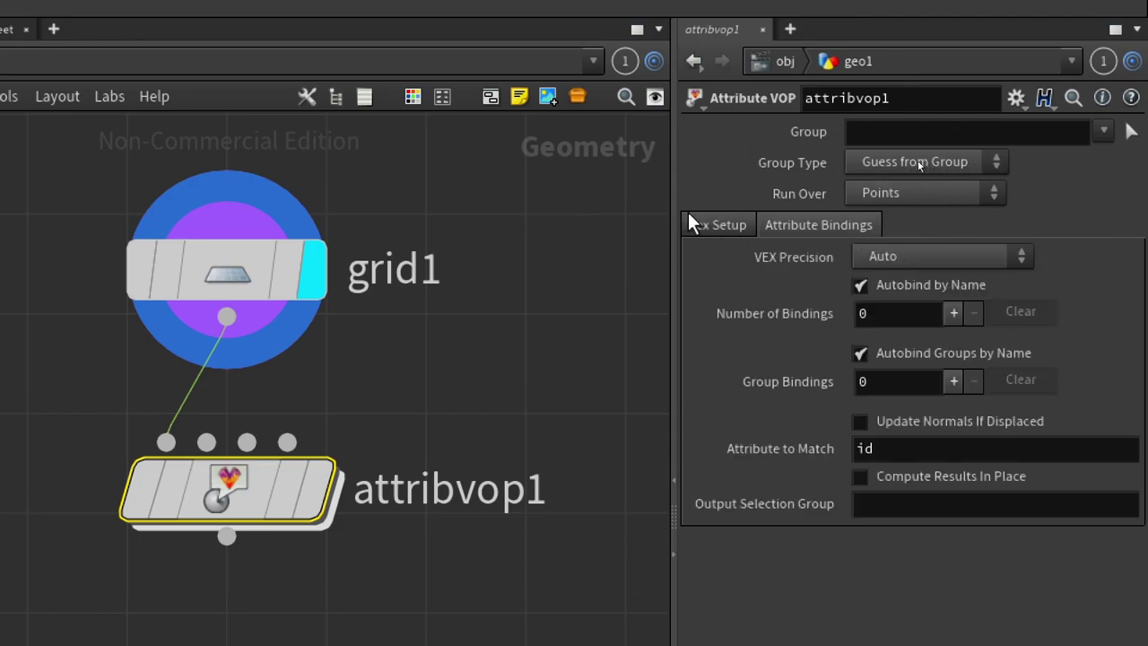
click(698, 225)
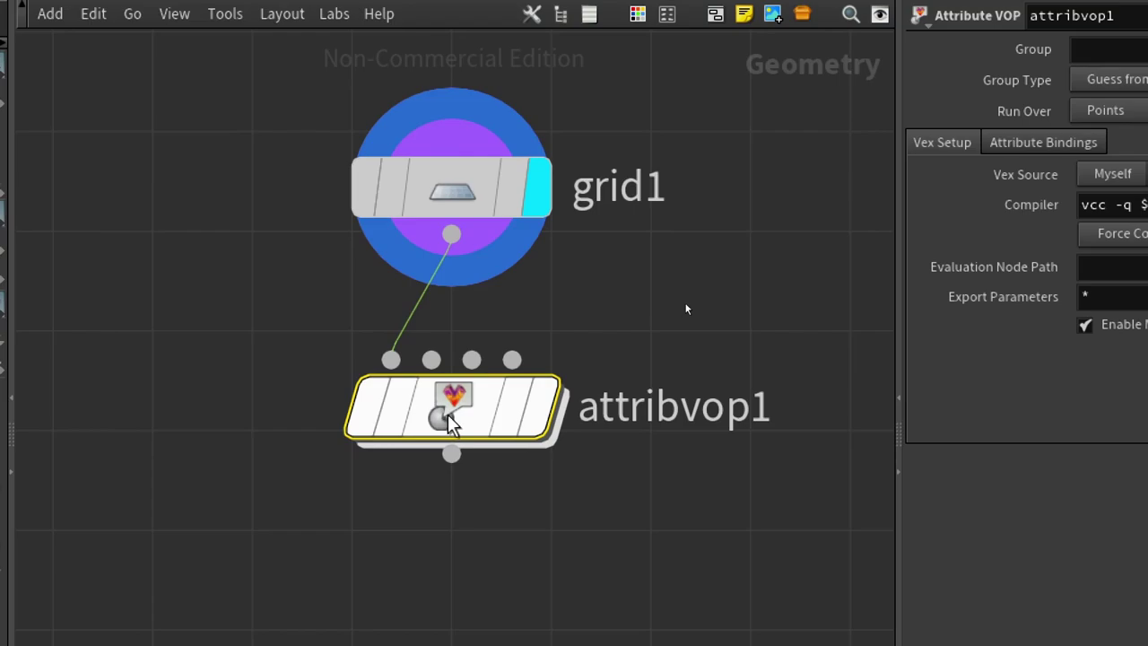
Step: Inside attribvop1, move geometryvopglobal1 left and geometryvopoutput1 right to space them apart
double_click(448, 421)
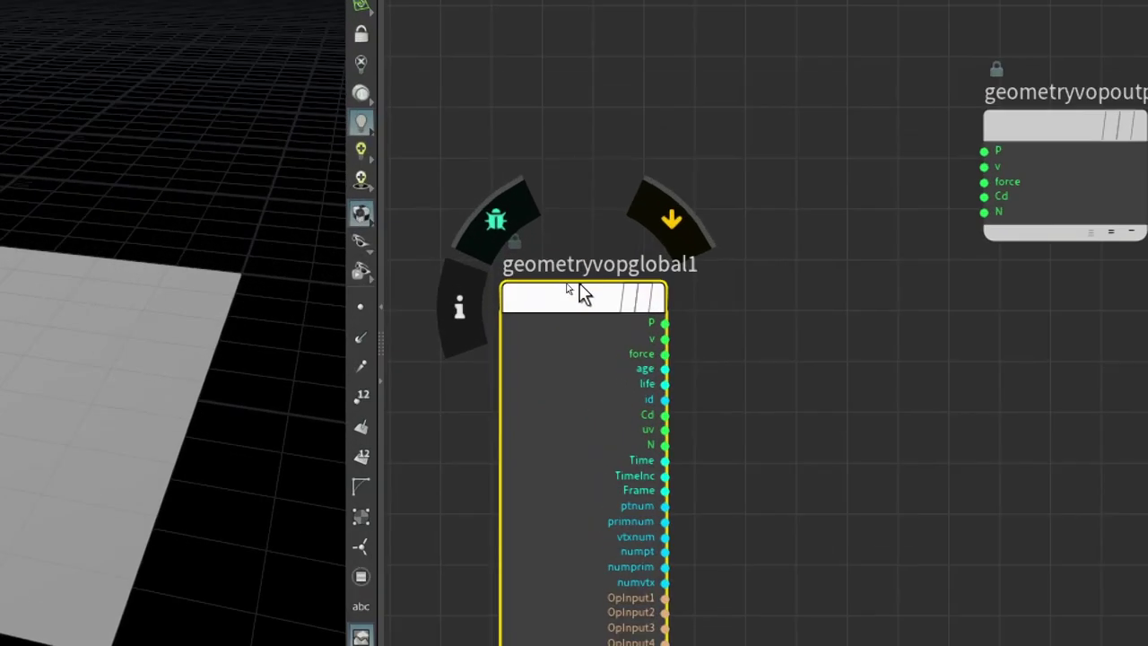
drag(553, 292, 489, 82)
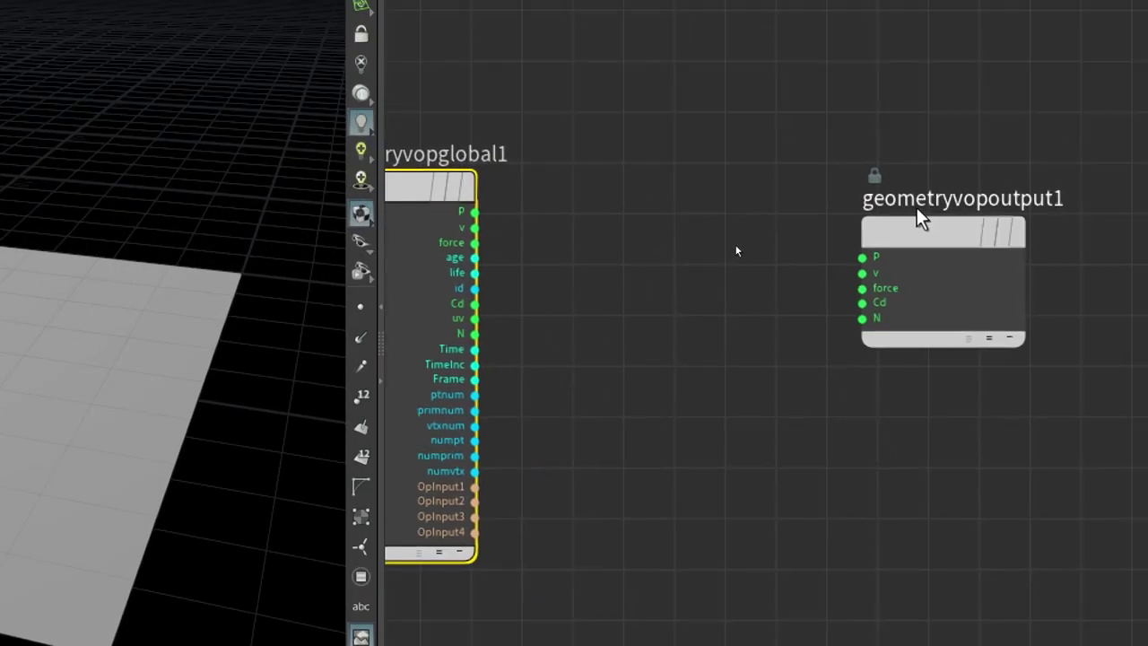
drag(917, 219, 1054, 192)
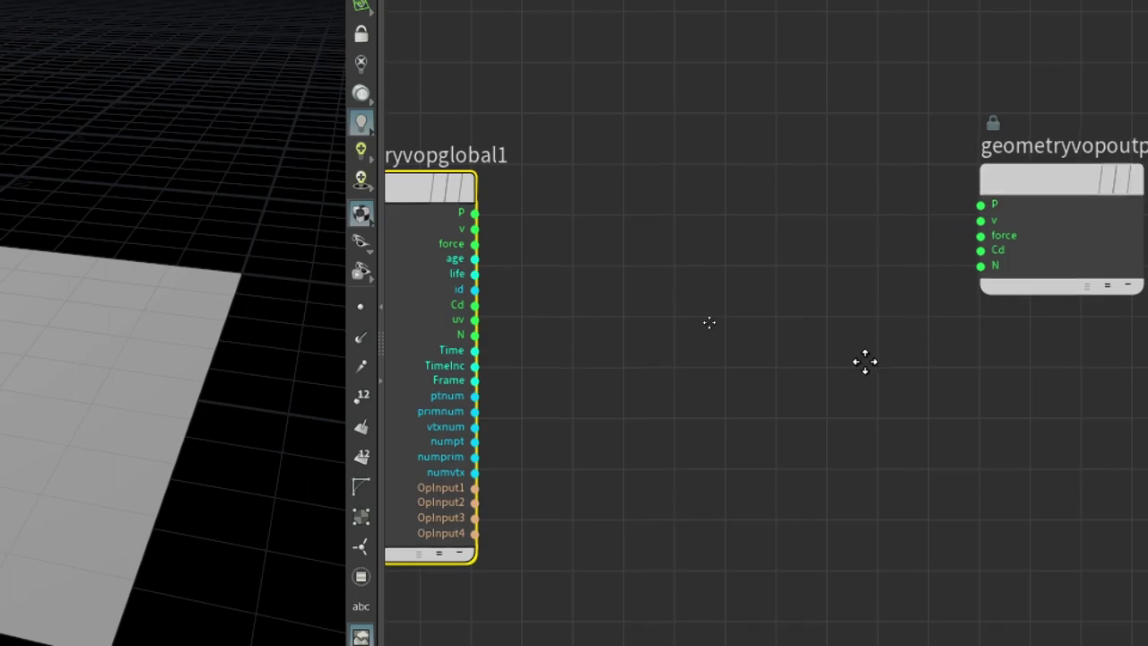
middle_drag(866, 362, 1012, 310)
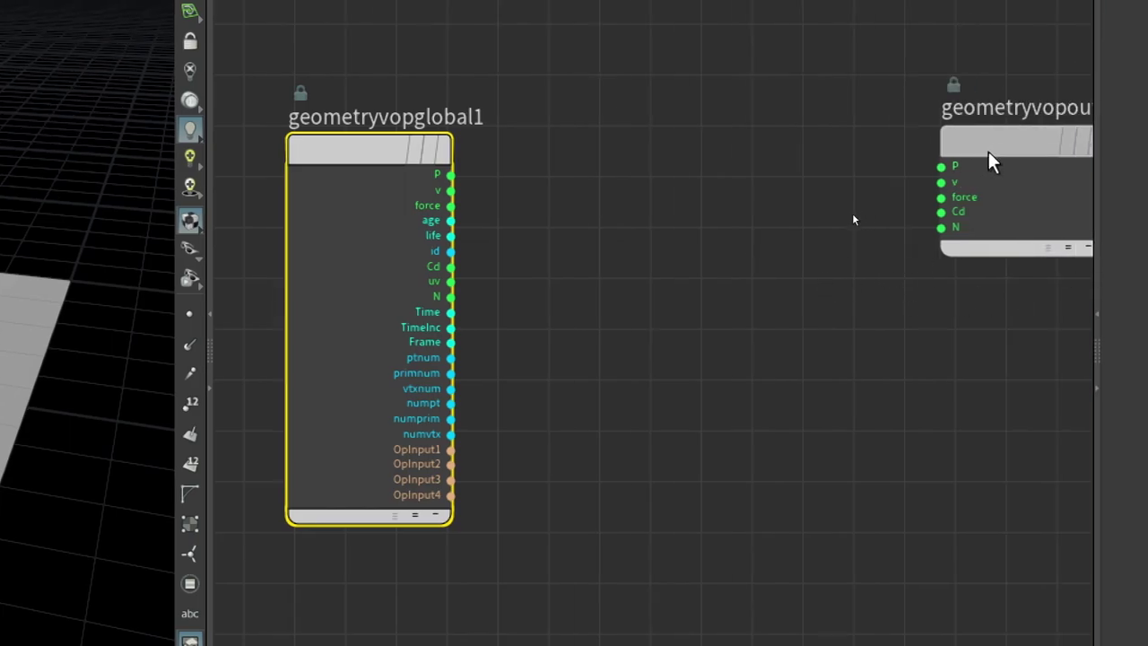
drag(990, 159, 751, 211)
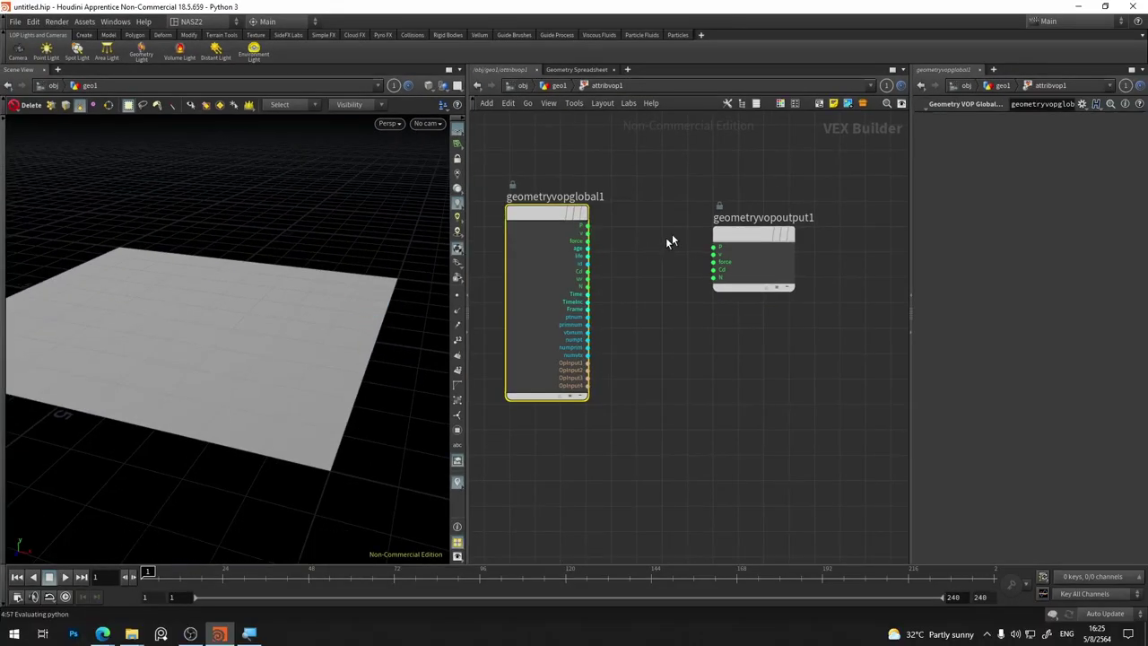
drag(743, 230, 828, 215)
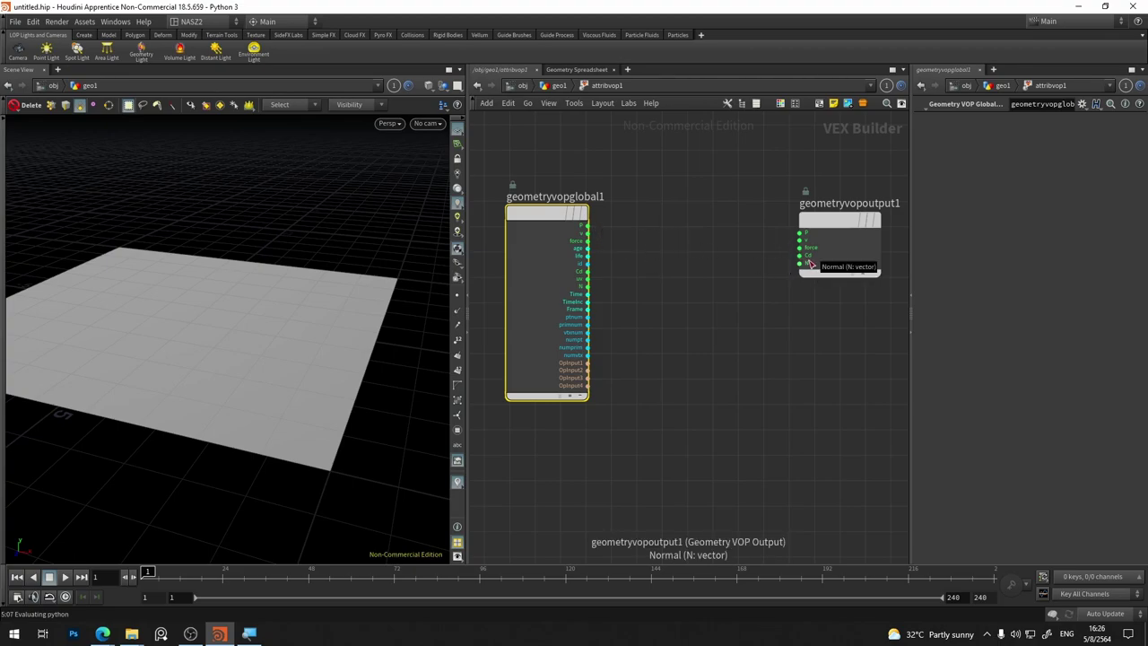
click(687, 255)
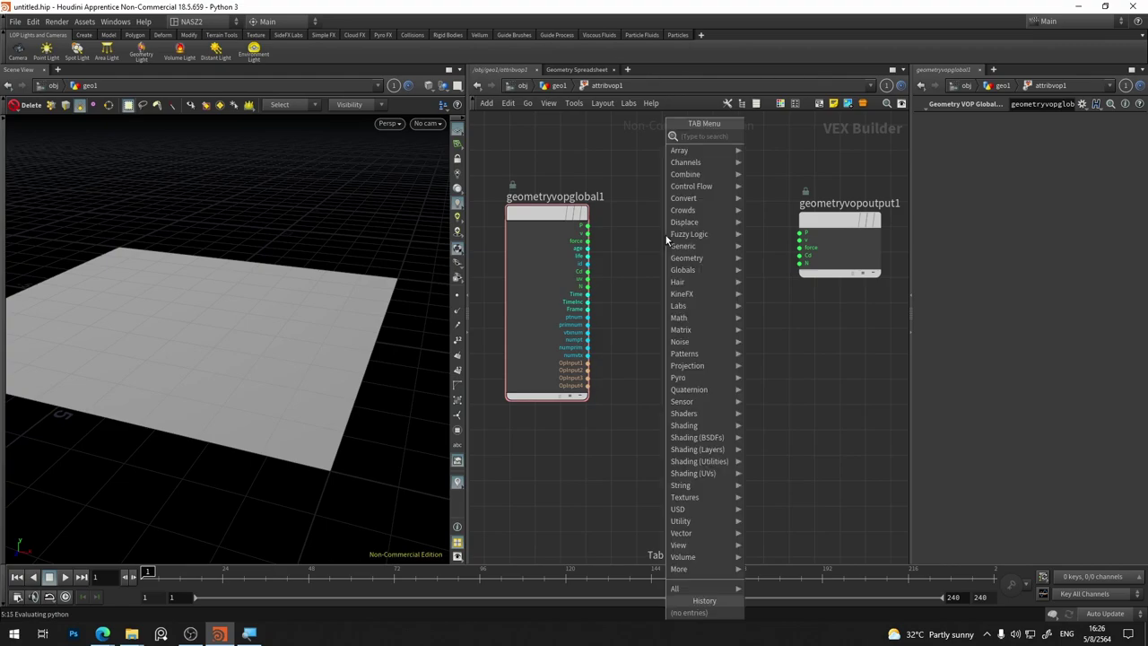
Step: Search 'noise' in the Tab menu and choose Worley Noise
text(noise)
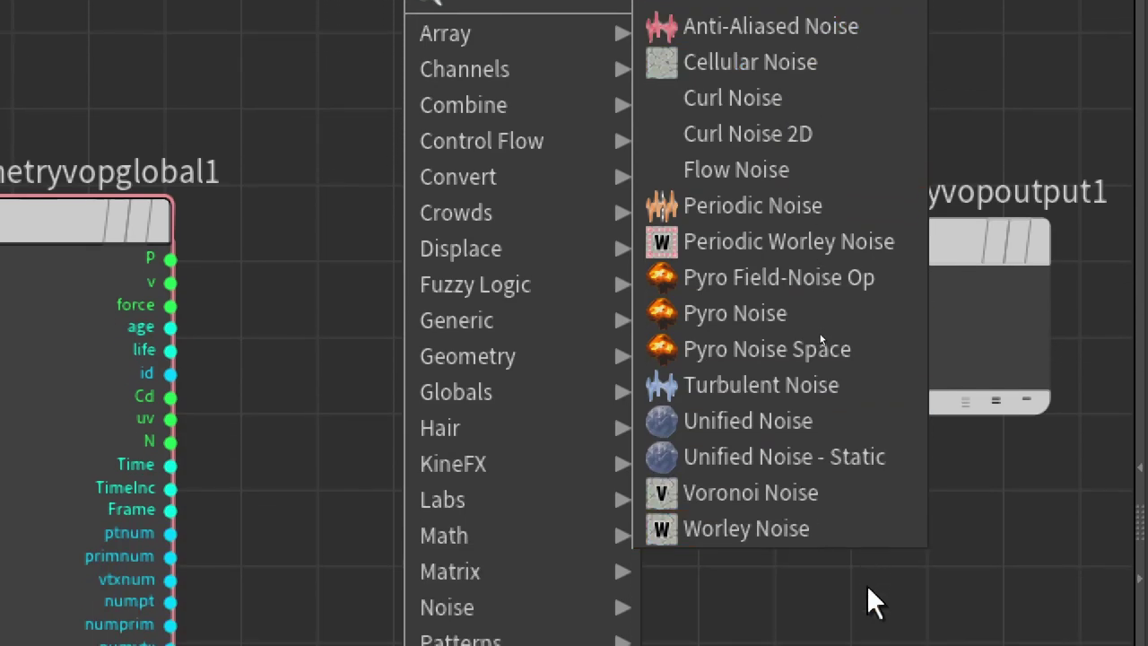
click(746, 528)
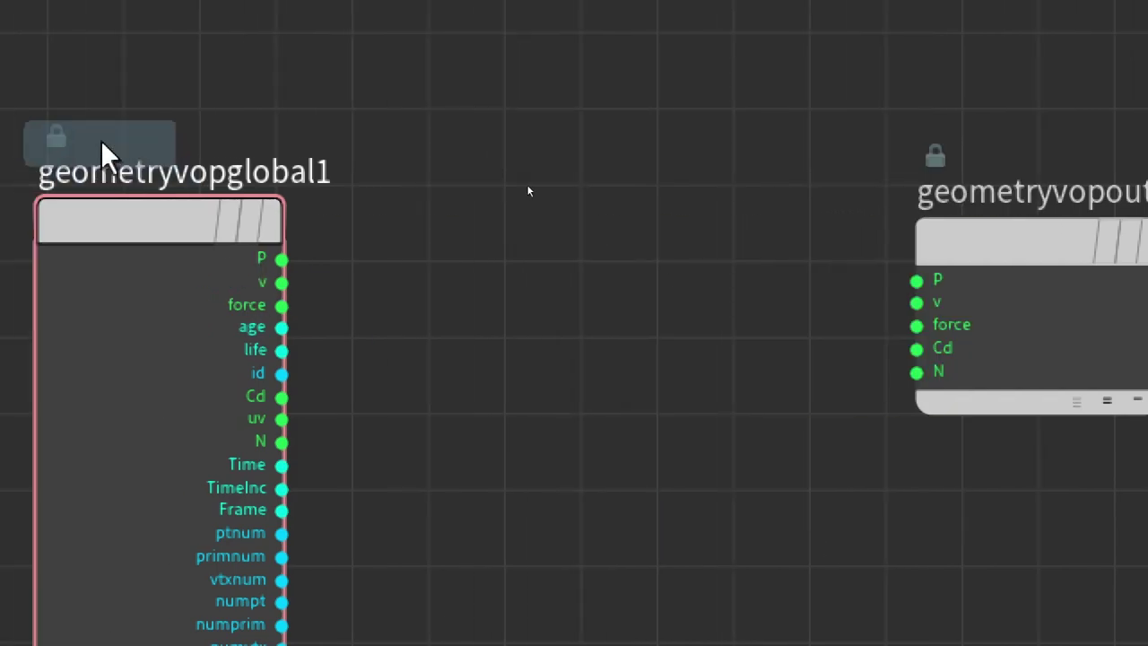
Step: Place worleynoise1 between the globals and output nodes and arrange them
click(493, 264)
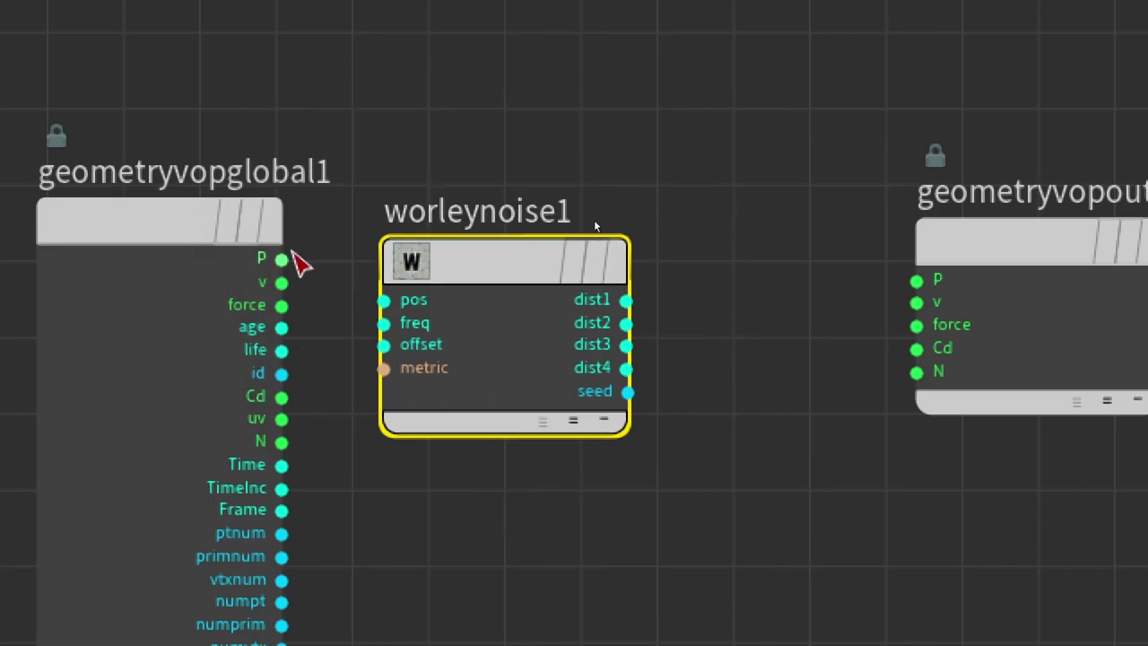
middle_drag(685, 199, 743, 168)
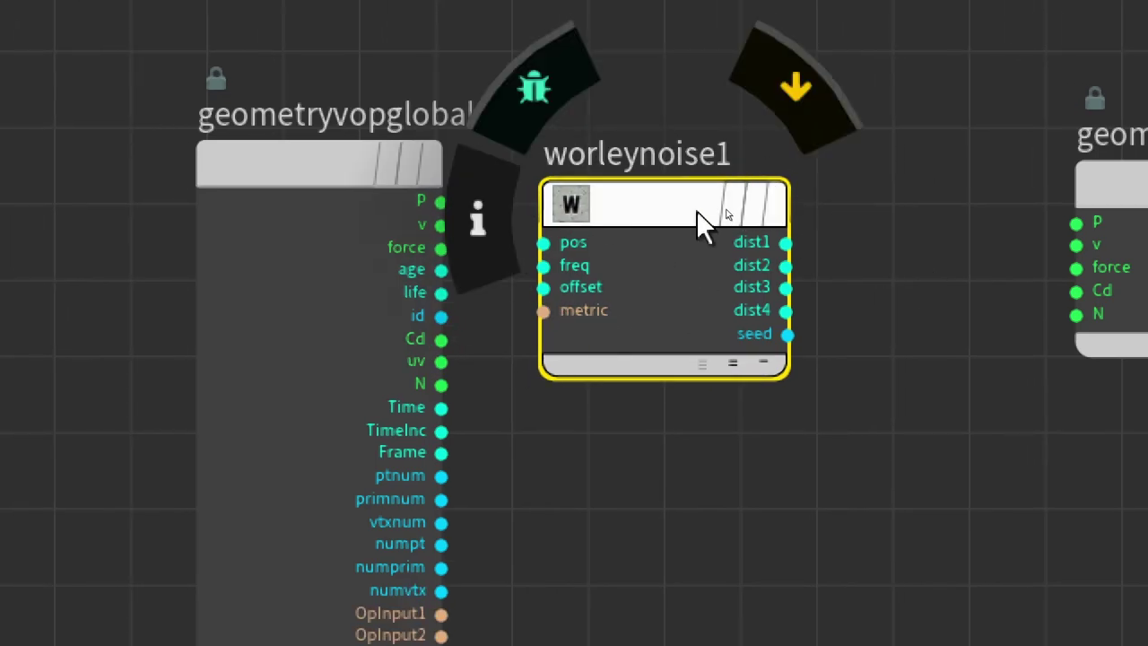
mouse_move(502, 261)
mouse_move(679, 202)
mouse_down()
mouse_move(806, 204)
mouse_move(774, 180)
mouse_up()
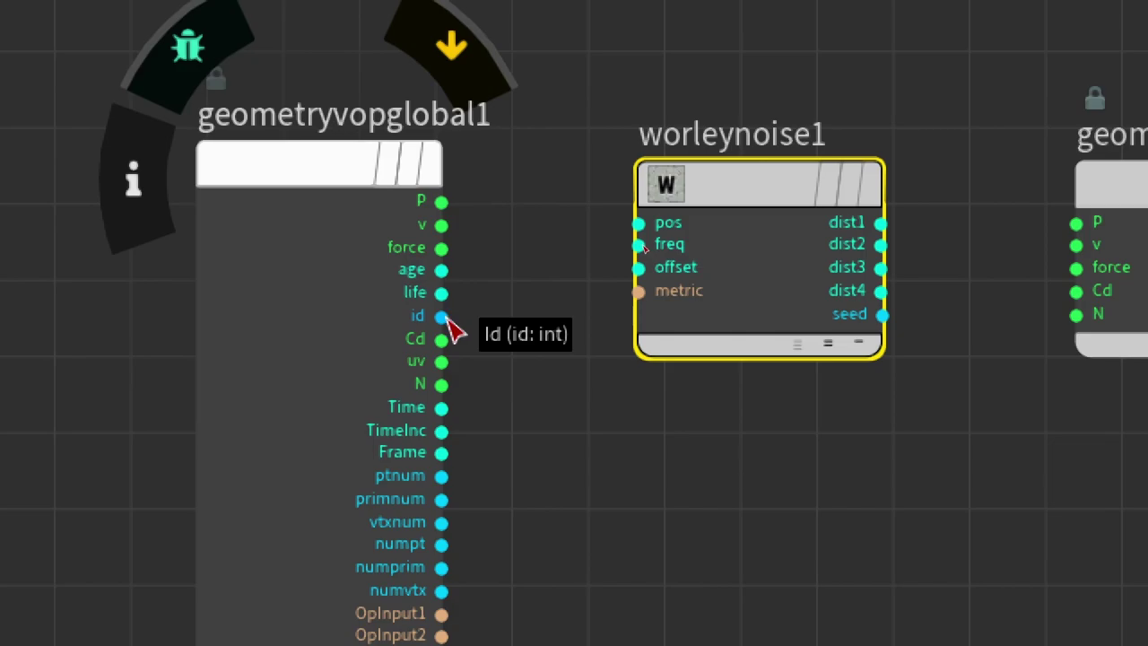
drag(305, 190, 166, 143)
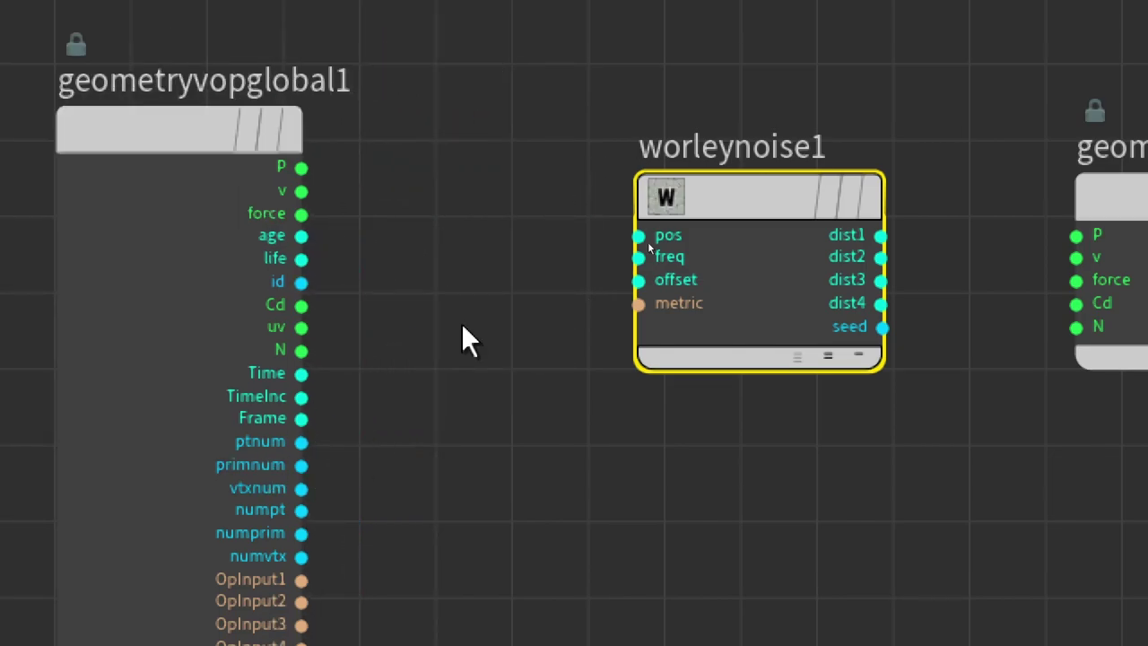
drag(728, 205, 728, 149)
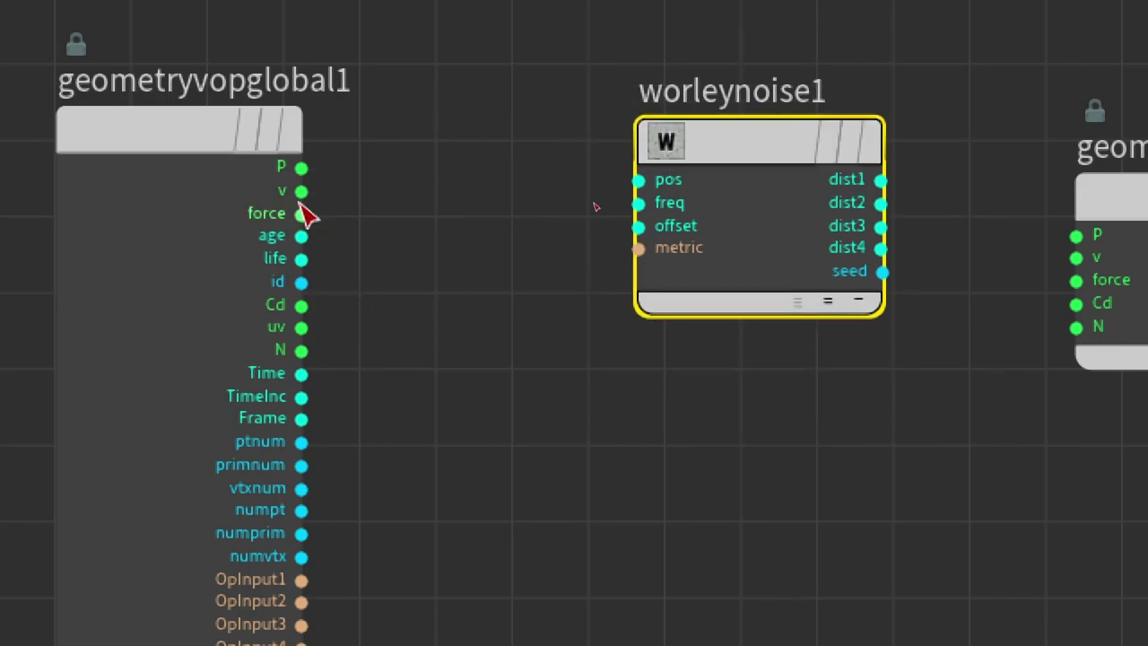
scroll(302, 282, down, 1)
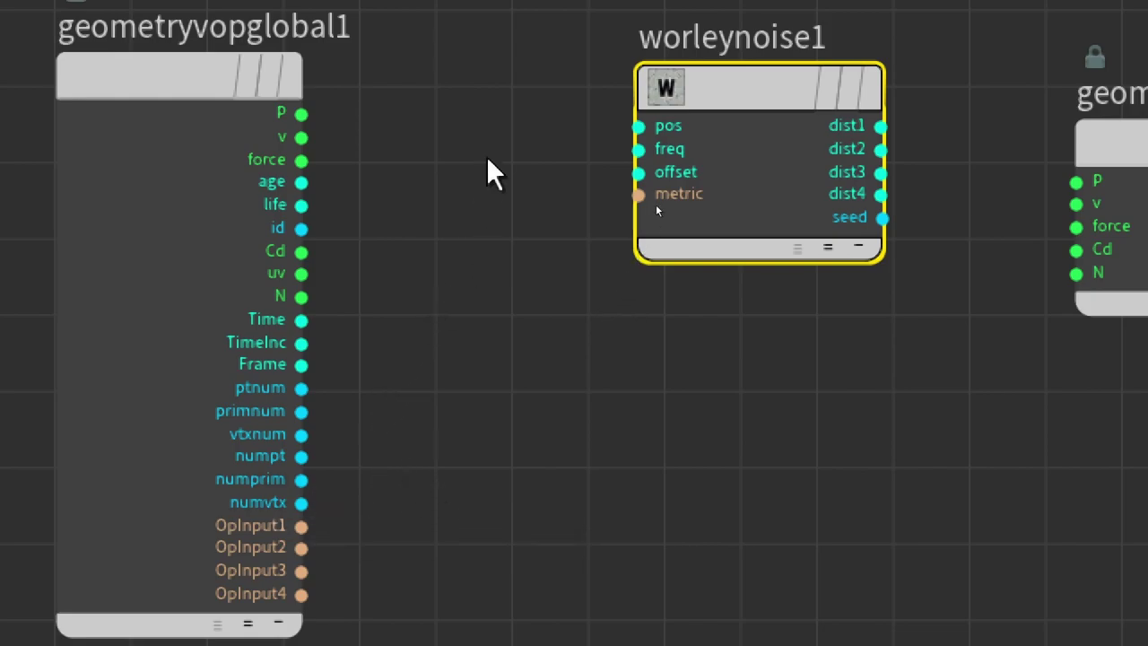
middle_drag(454, 169, 480, 280)
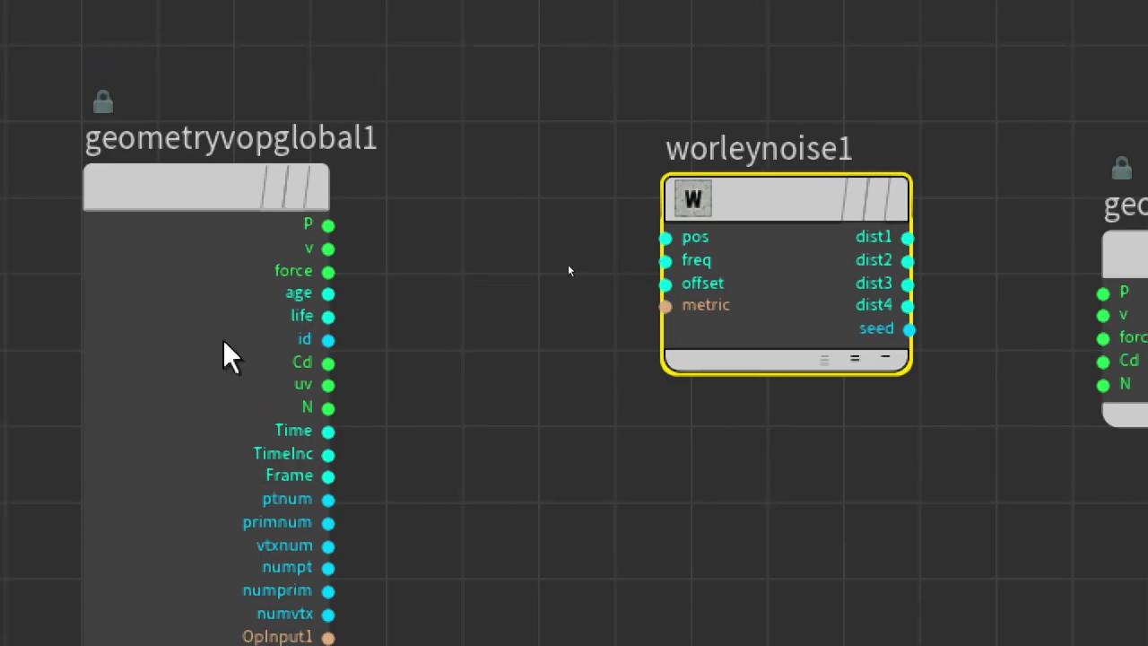
drag(785, 218, 596, 220)
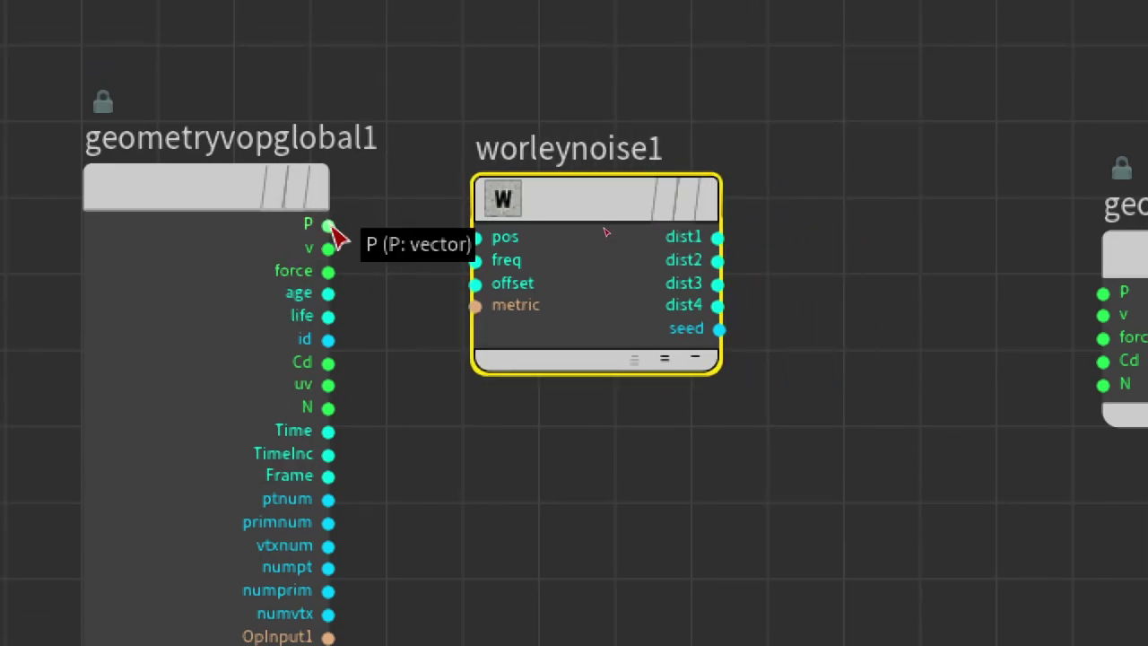
Step: Wire geometryvopglobal1's P output into worleynoise1's pos input
drag(329, 227, 467, 240)
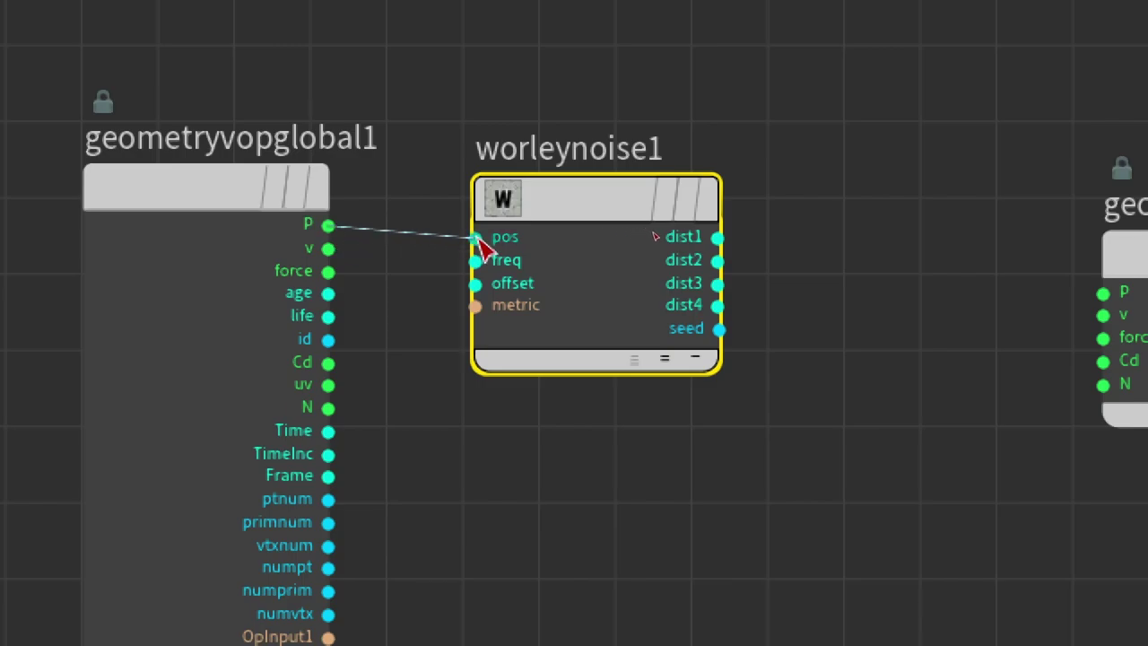
click(334, 229)
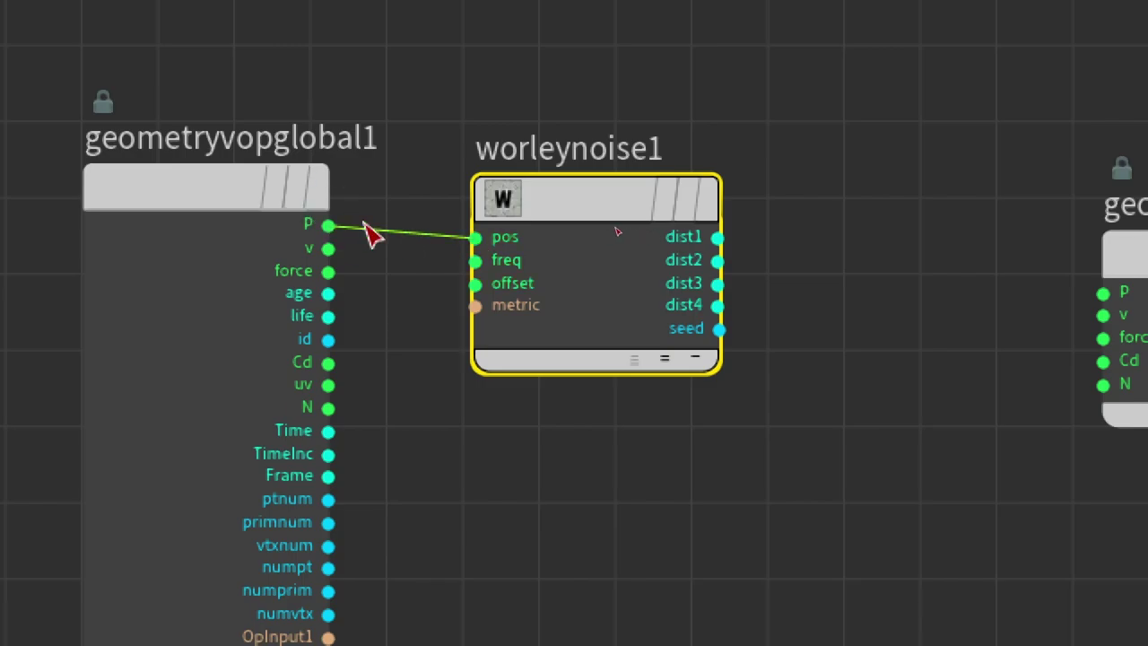
drag(628, 210, 798, 210)
click(443, 349)
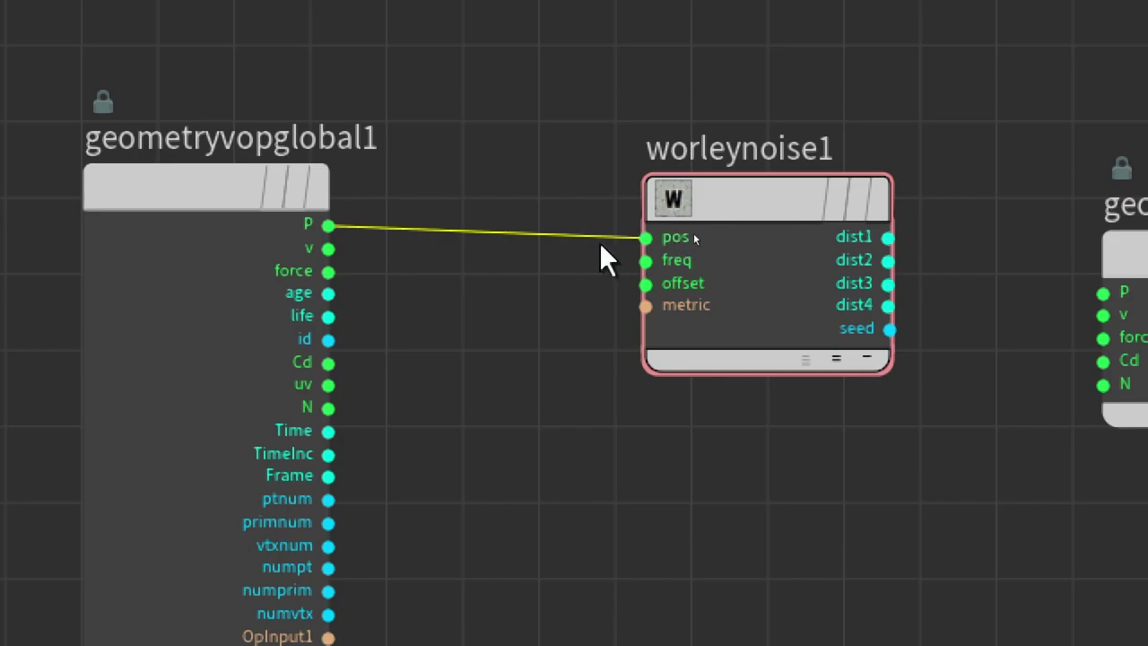
key(ctrl+z)
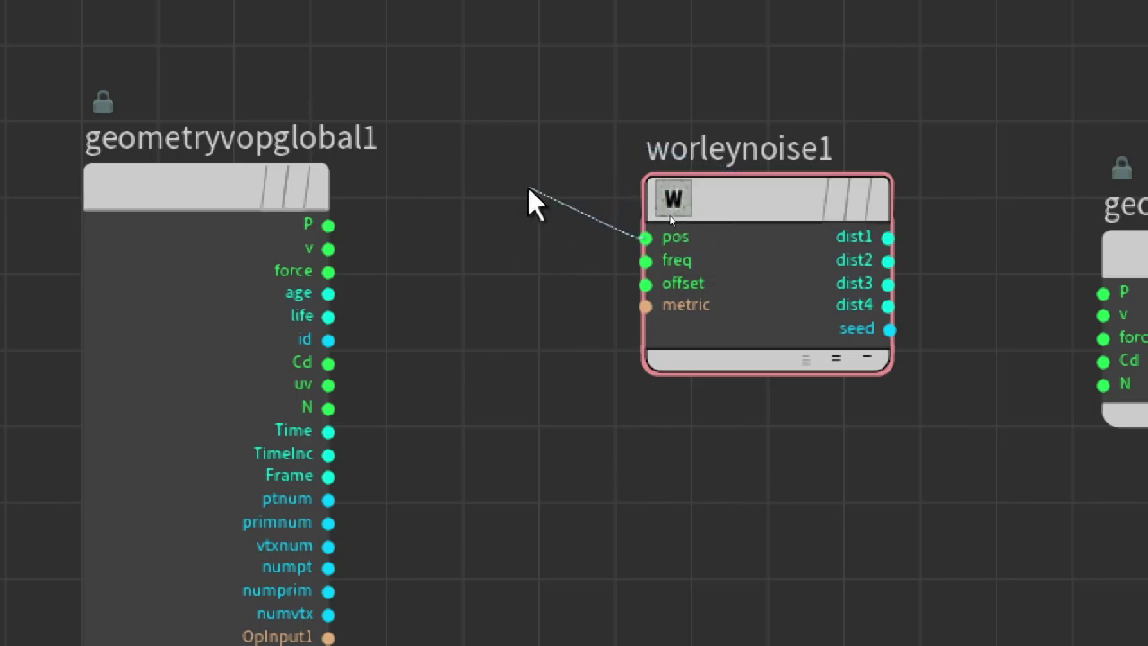
drag(645, 237, 533, 240)
drag(329, 294, 645, 238)
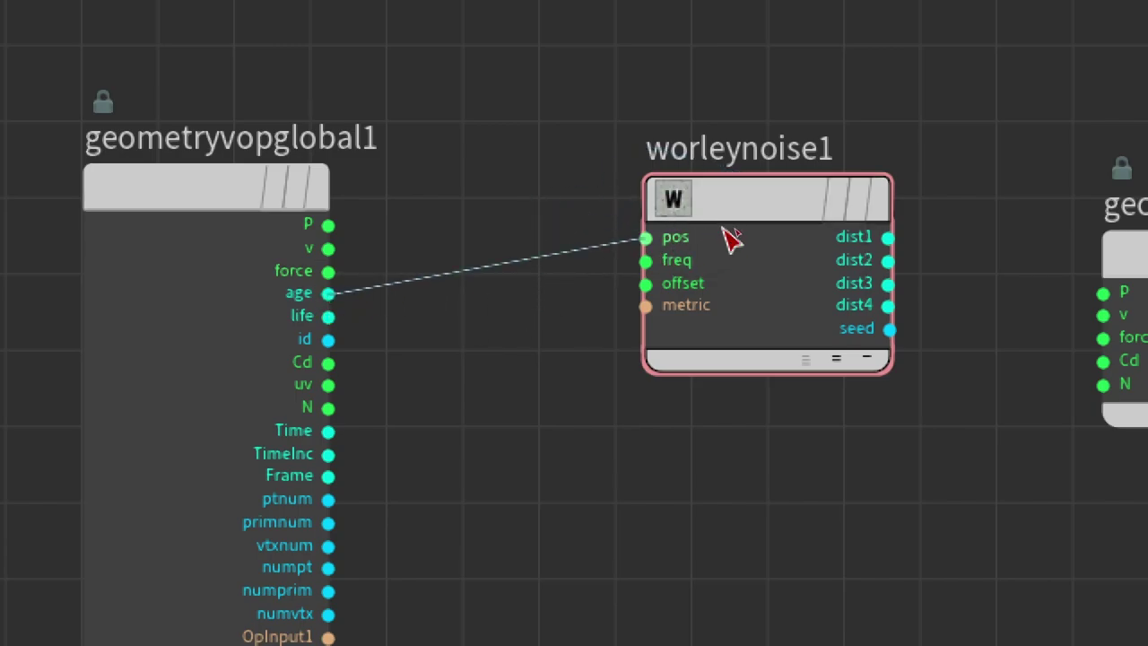
key(ctrl+z)
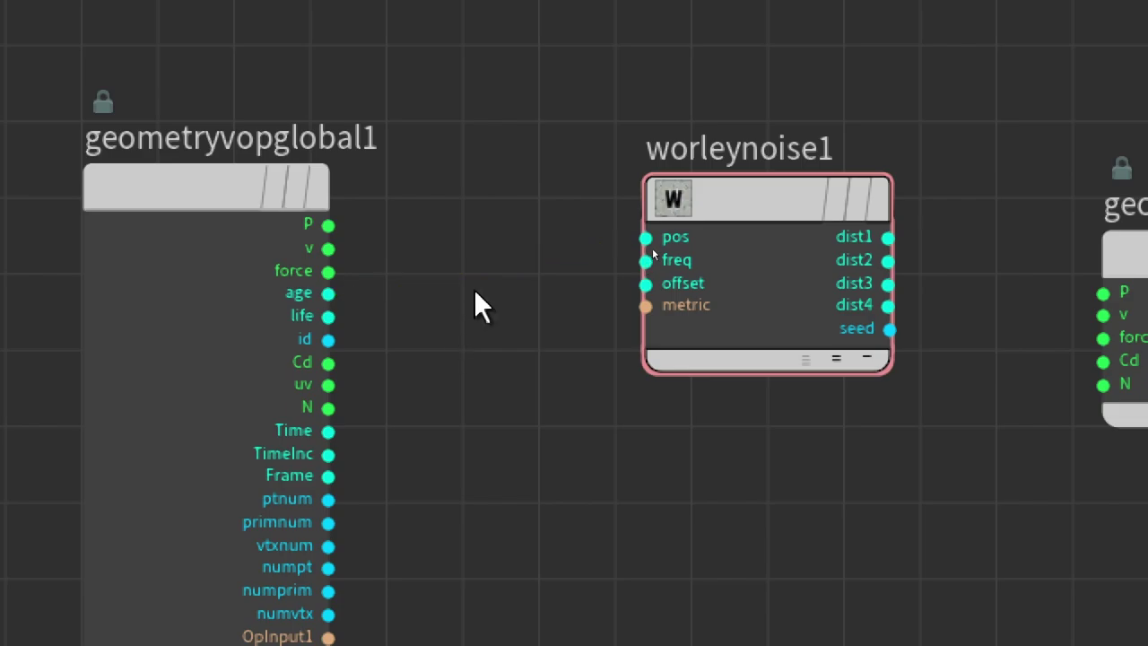
drag(331, 228, 723, 239)
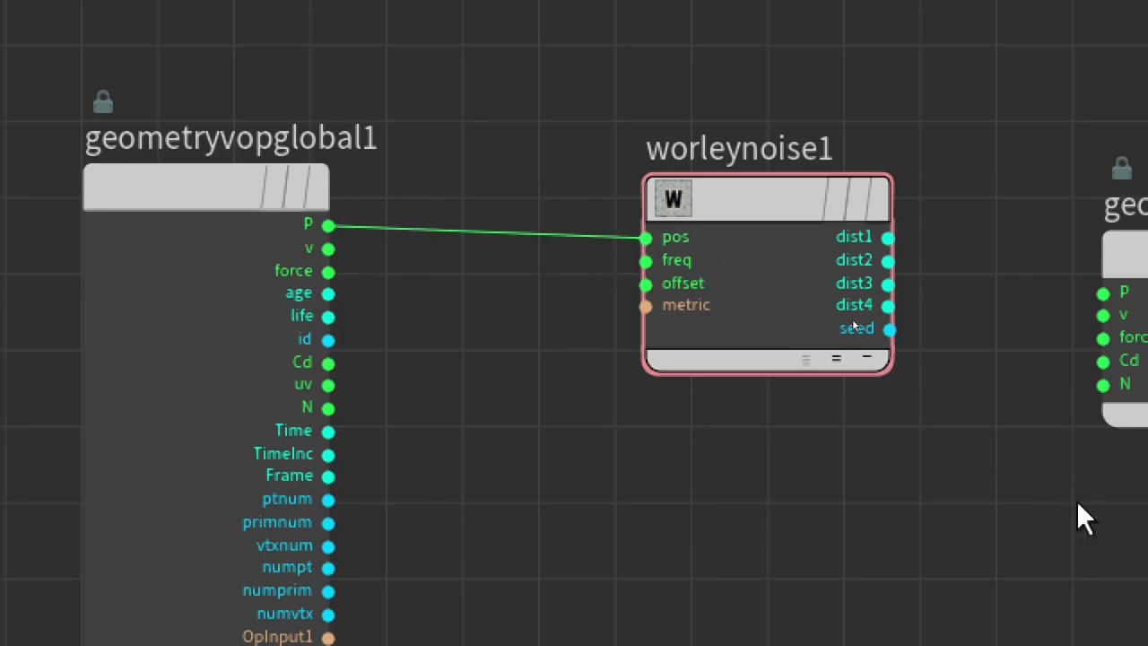
middle_drag(1076, 502, 1065, 502)
mouse_move(982, 470)
middle_down()
mouse_move(613, 374)
mouse_move(737, 400)
middle_up()
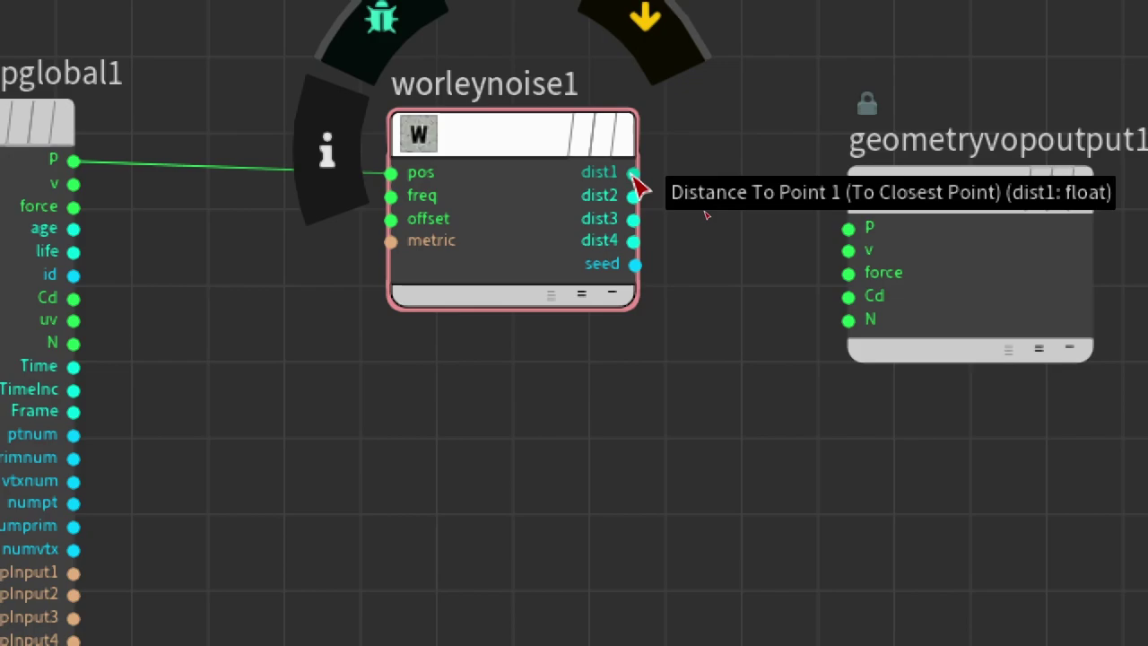
Step: Connect worleynoise1's dist1 output to geometryvopoutput1's Cd input and tidy node positions
drag(634, 182, 897, 305)
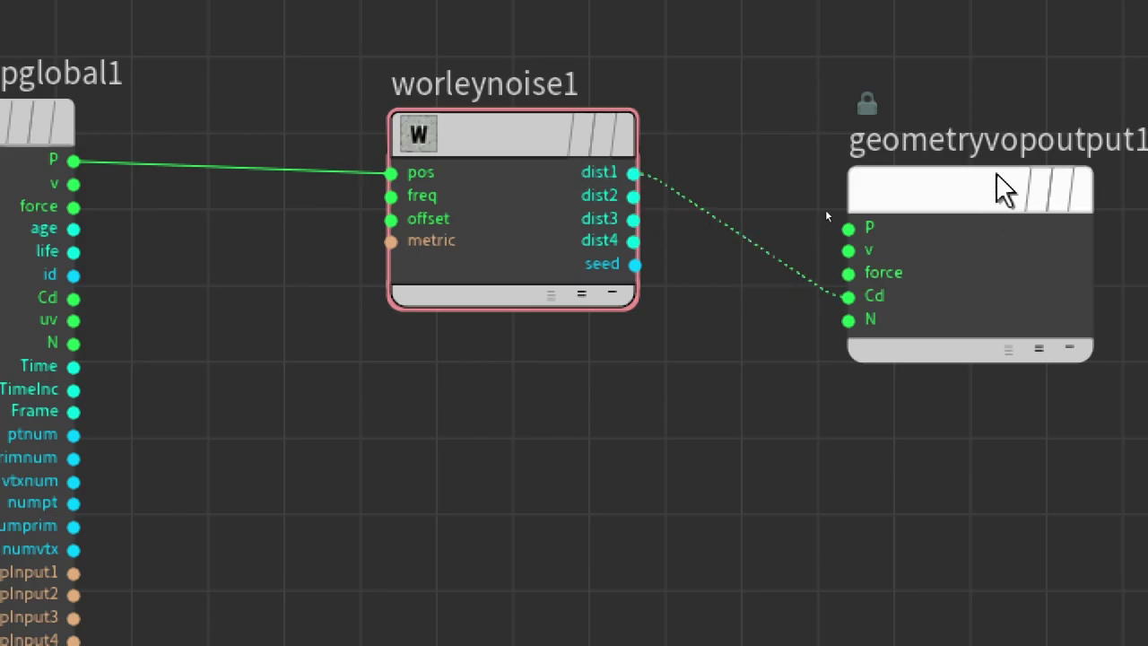
mouse_move(960, 193)
mouse_down()
mouse_move(1096, 150)
mouse_move(1071, 130)
mouse_move(1089, 99)
mouse_up()
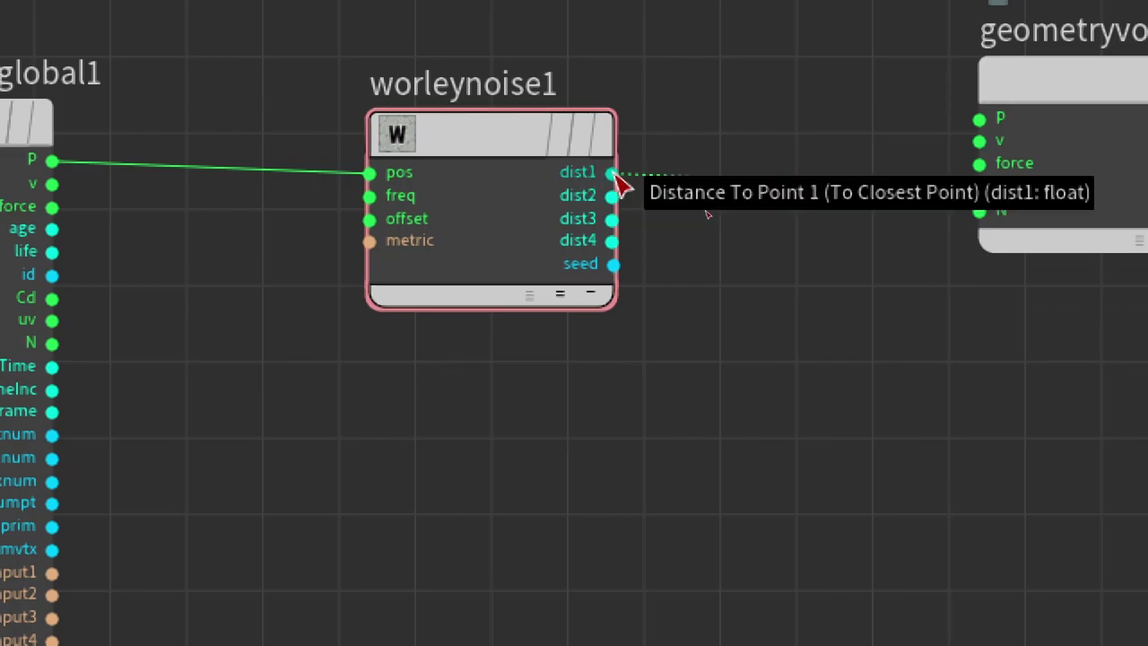
drag(619, 184, 953, 193)
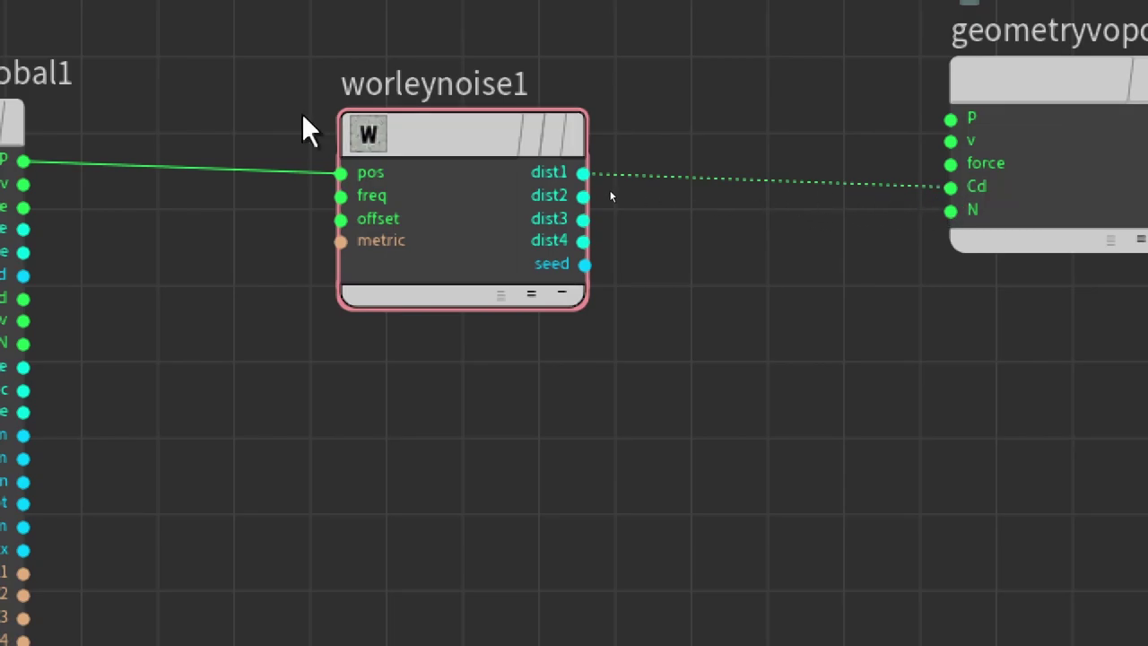
drag(422, 147, 239, 148)
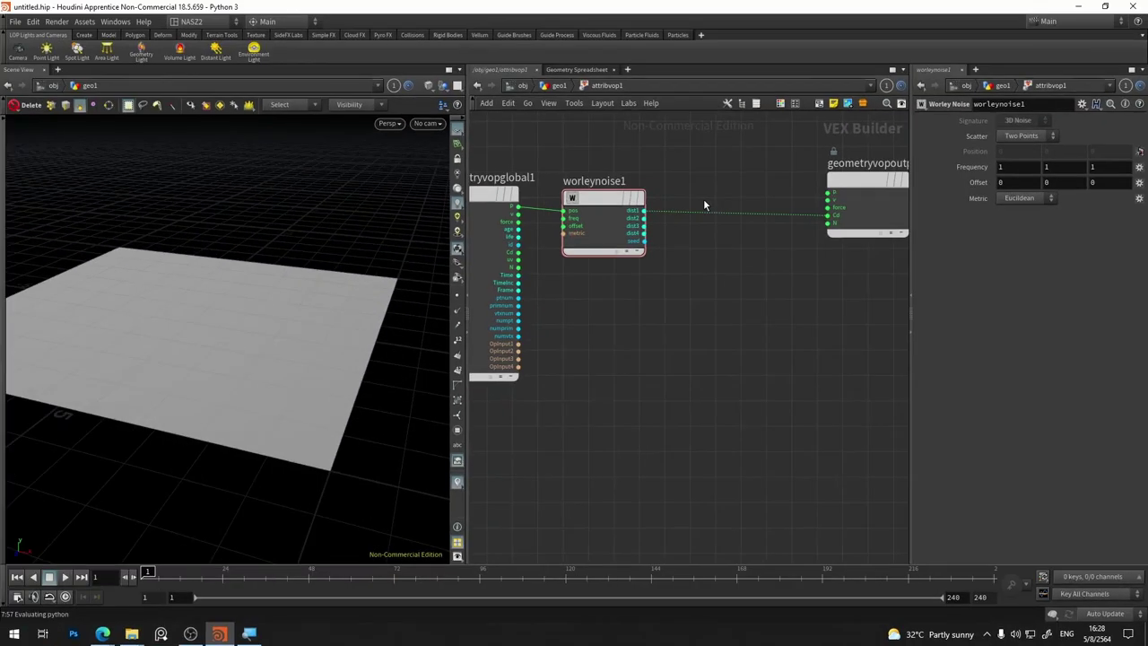
Step: Return to geo1 and display attribvop1's noise-colored grid in the viewport
drag(850, 182, 748, 201)
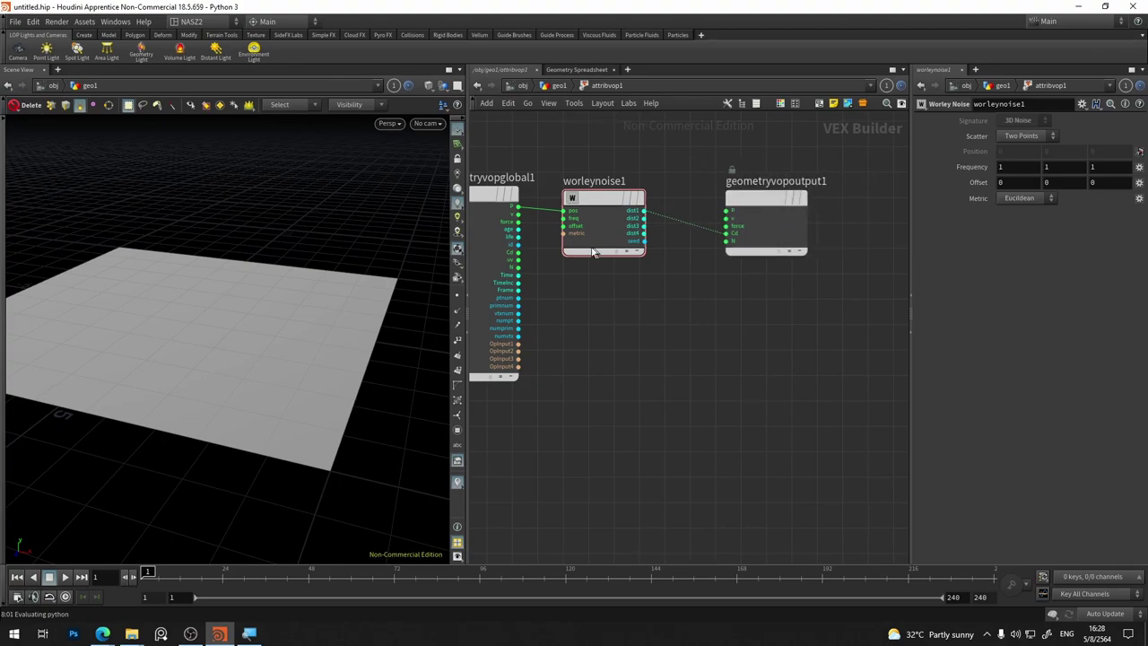
click(556, 86)
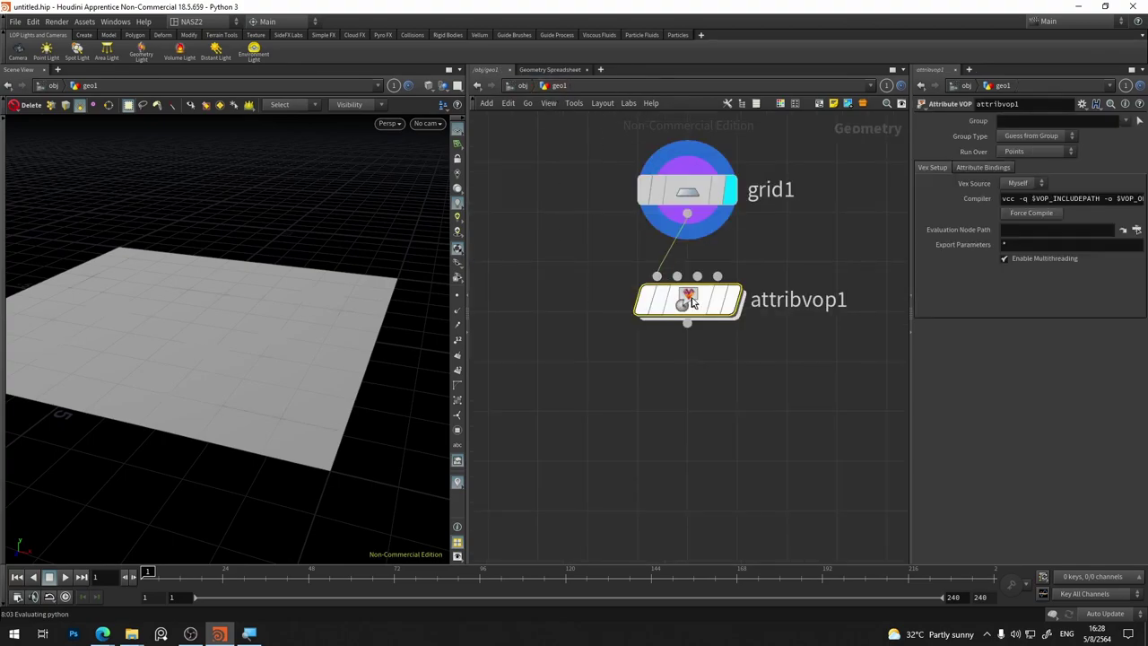
click(726, 300)
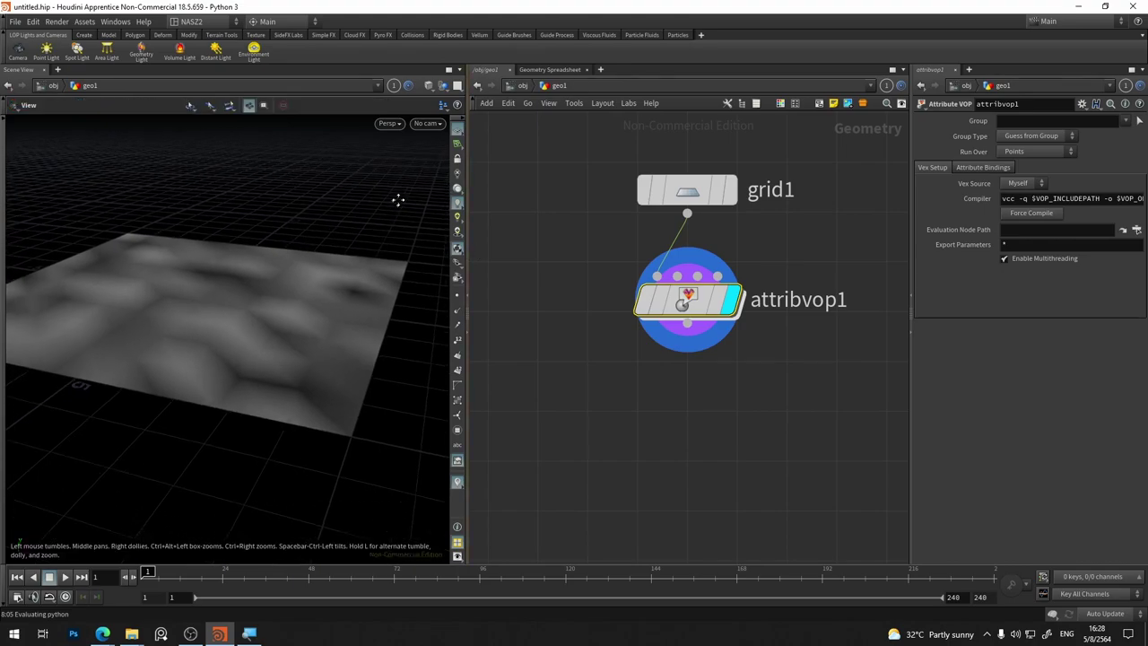
mouse_move(398, 199)
mouse_down()
mouse_move(371, 231)
mouse_move(380, 218)
mouse_move(346, 200)
mouse_move(388, 192)
mouse_move(430, 210)
mouse_up()
key(Delete)
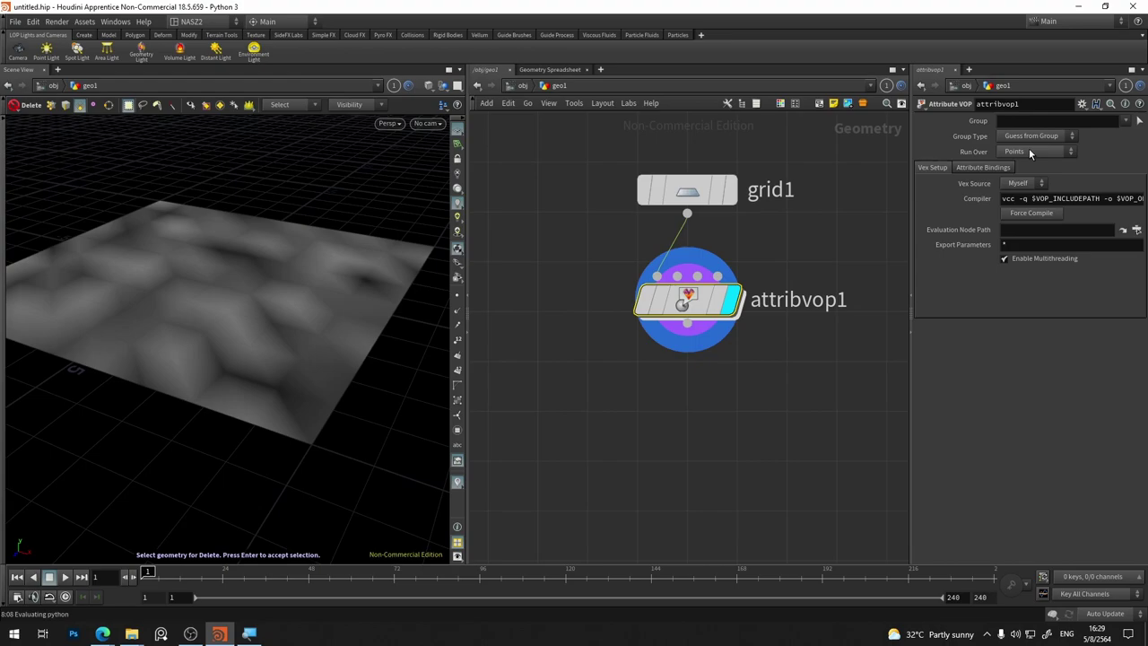
Step: Set attribvop1's Run Over to Primitives, then dive back into its VEX network
click(1029, 151)
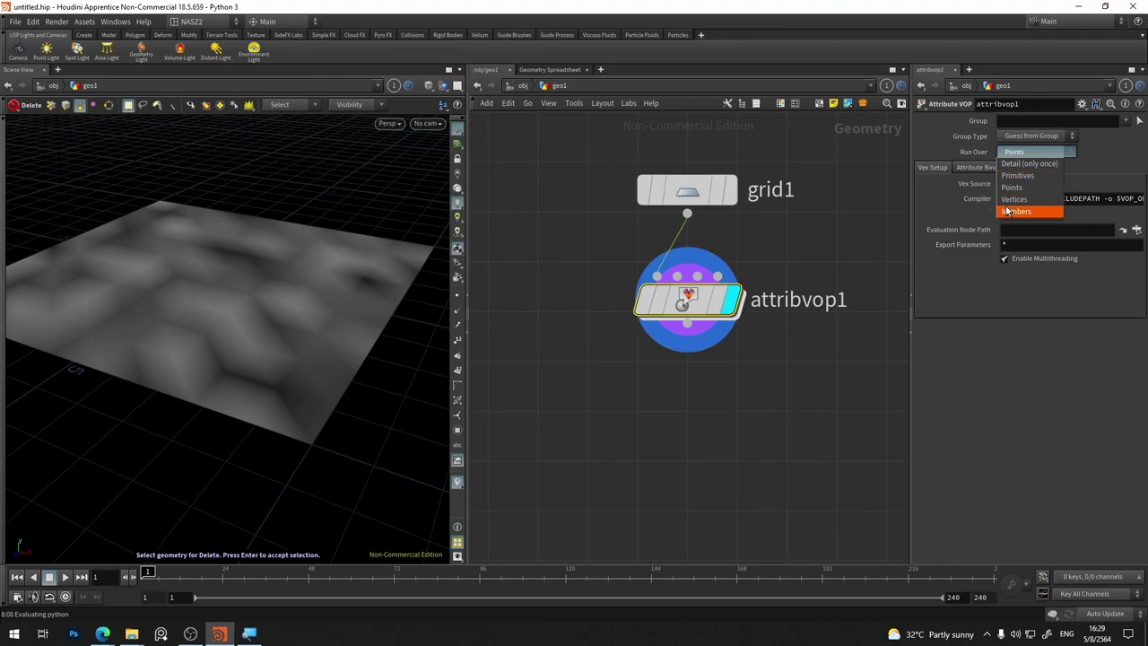
click(1032, 178)
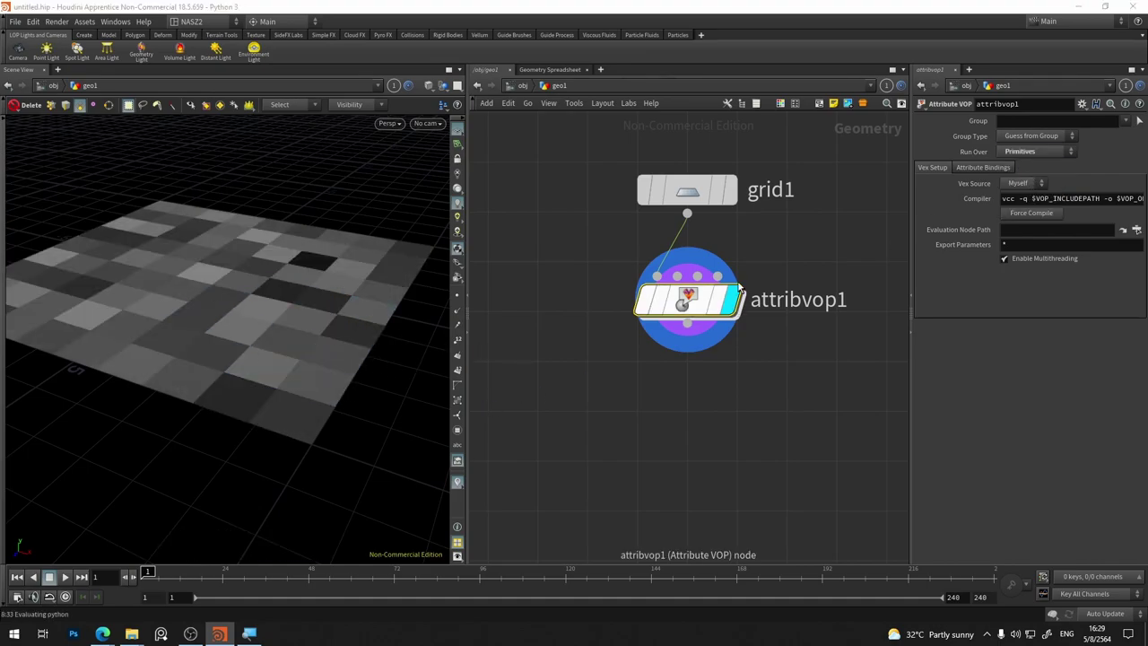
click(1031, 153)
click(1033, 186)
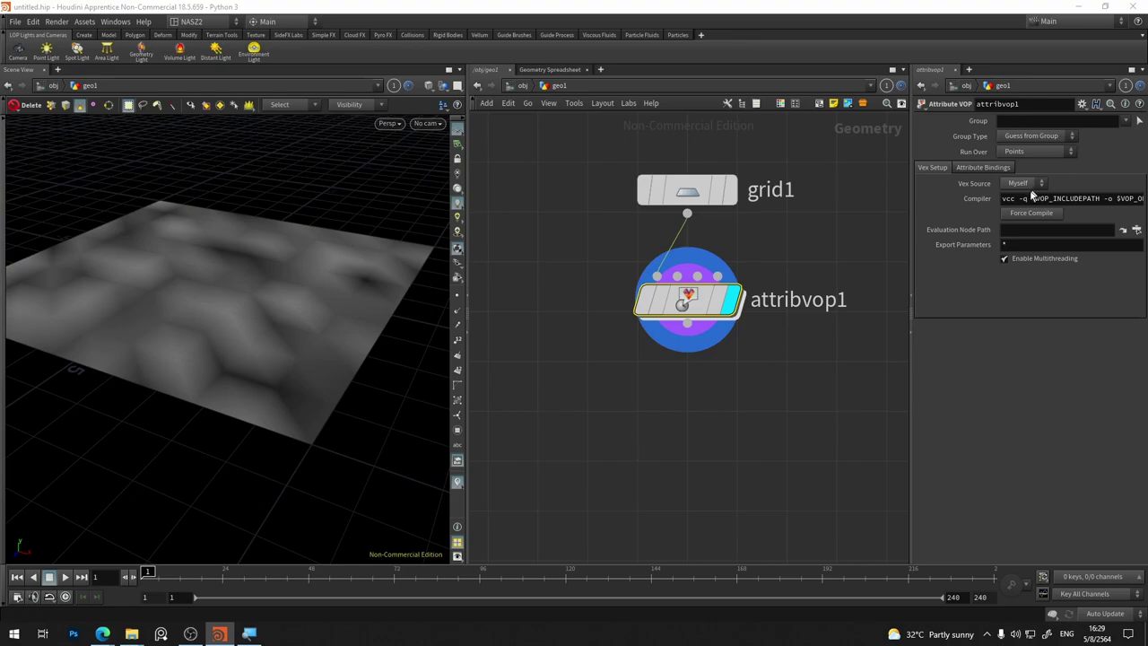
click(1033, 152)
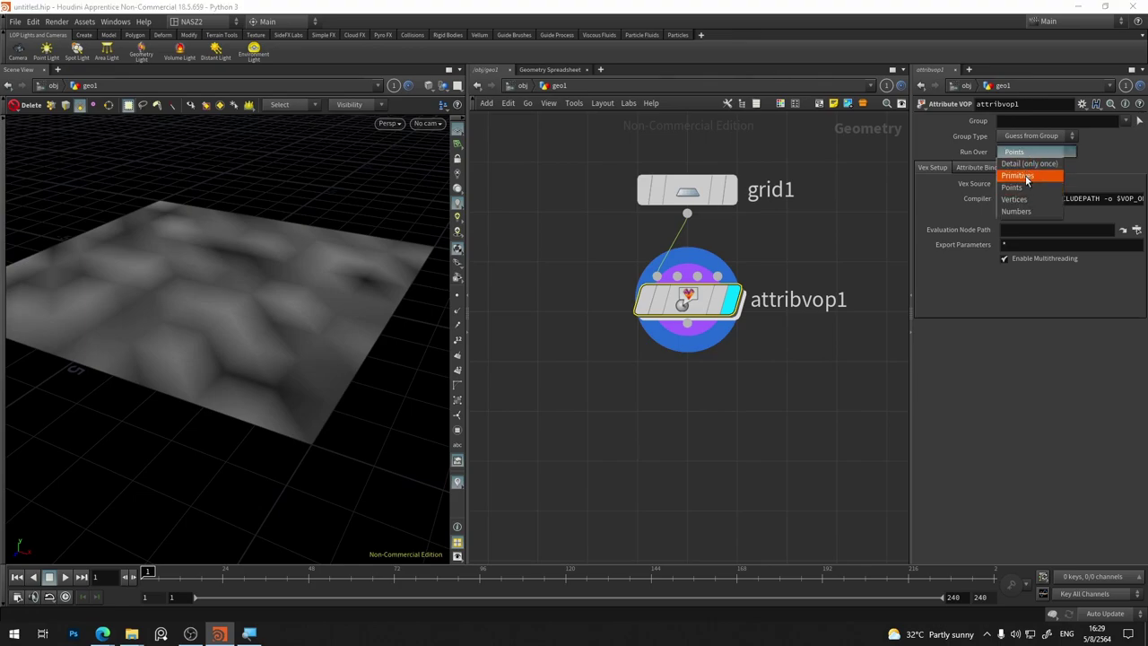
click(1031, 172)
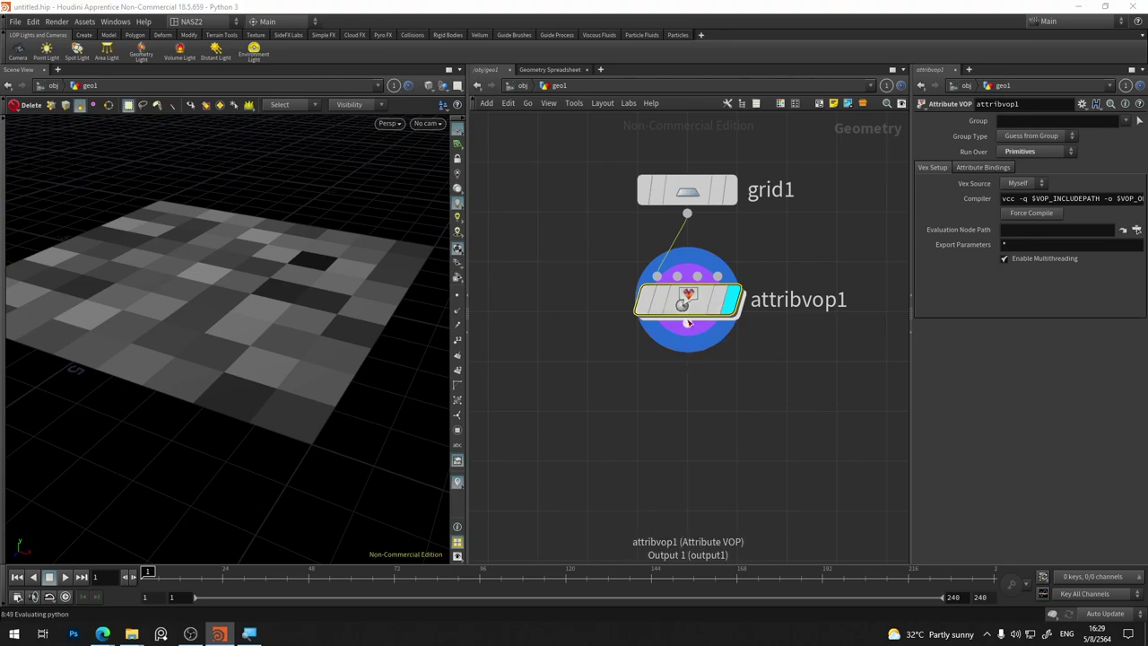
double_click(694, 309)
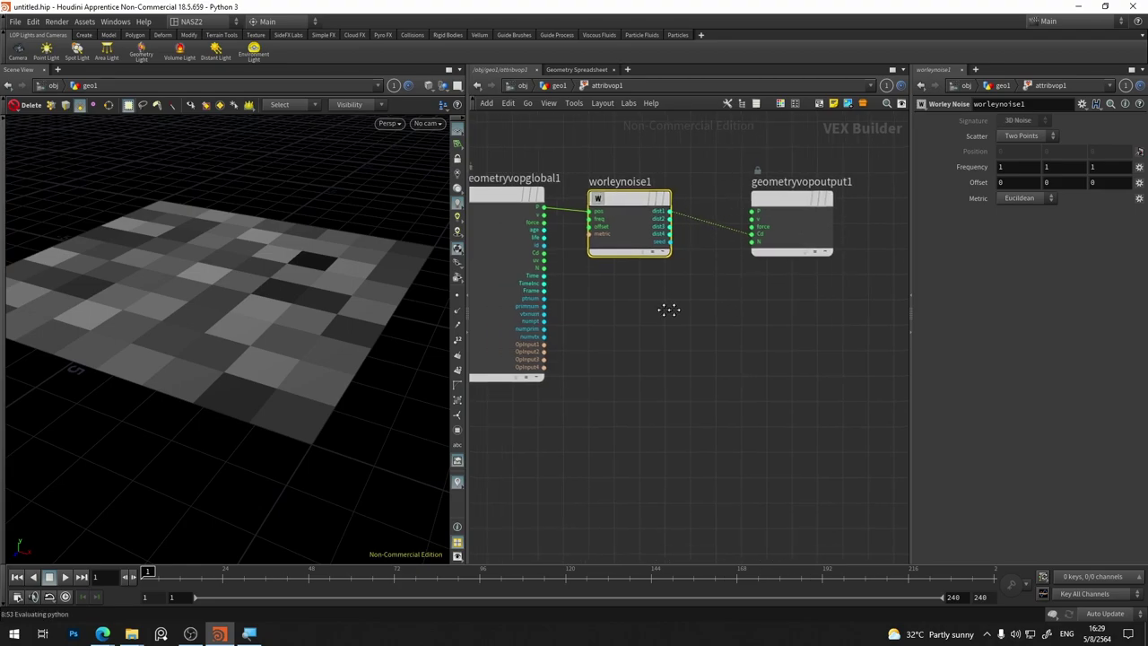
middle_drag(669, 308, 718, 309)
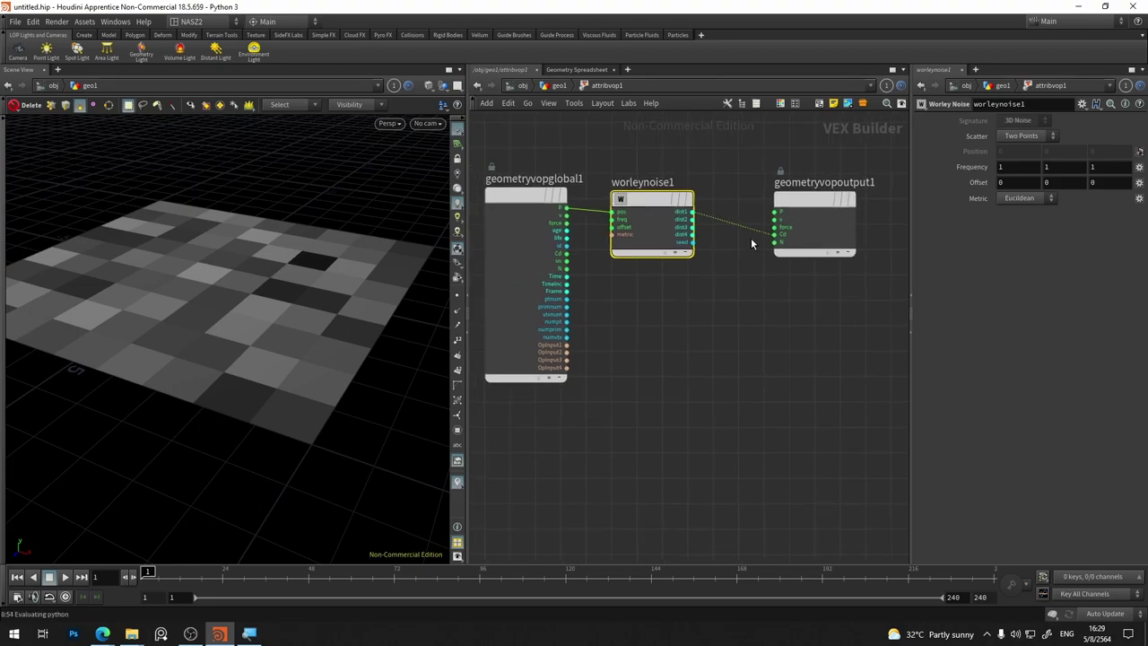
Step: Back in geo1, add a PolyExtrude node wired below attribvop1
click(559, 86)
key(Tab)
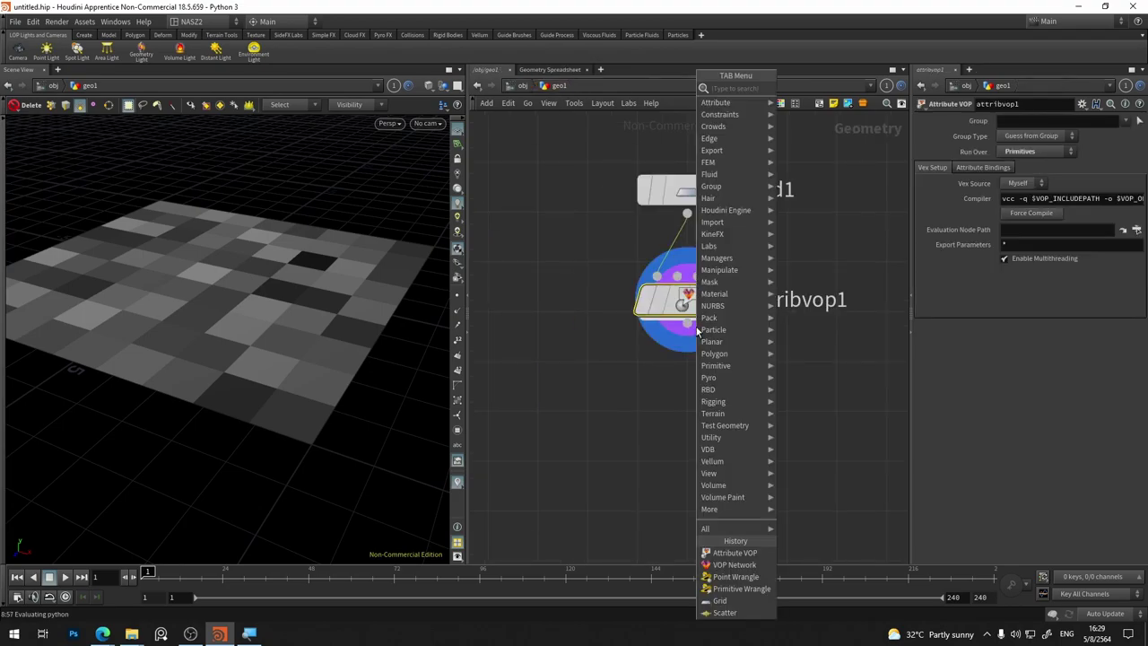
text(poly)
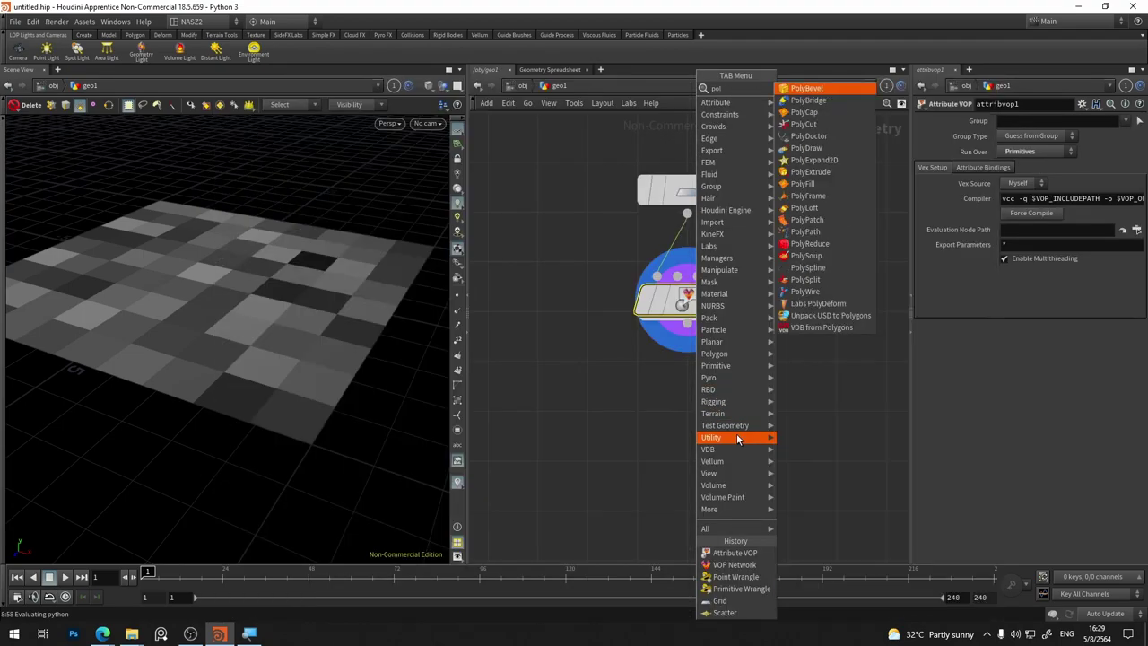
click(827, 172)
click(686, 405)
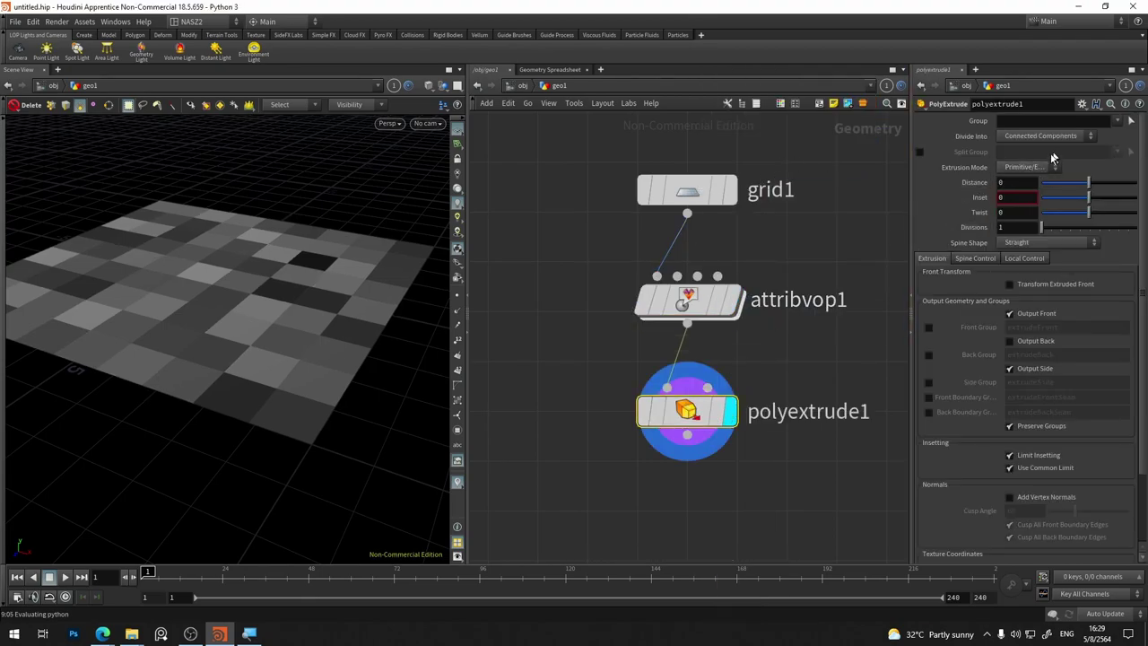
Step: Enable Local Control's Distance Scale and set its attribute to Cd
click(1022, 257)
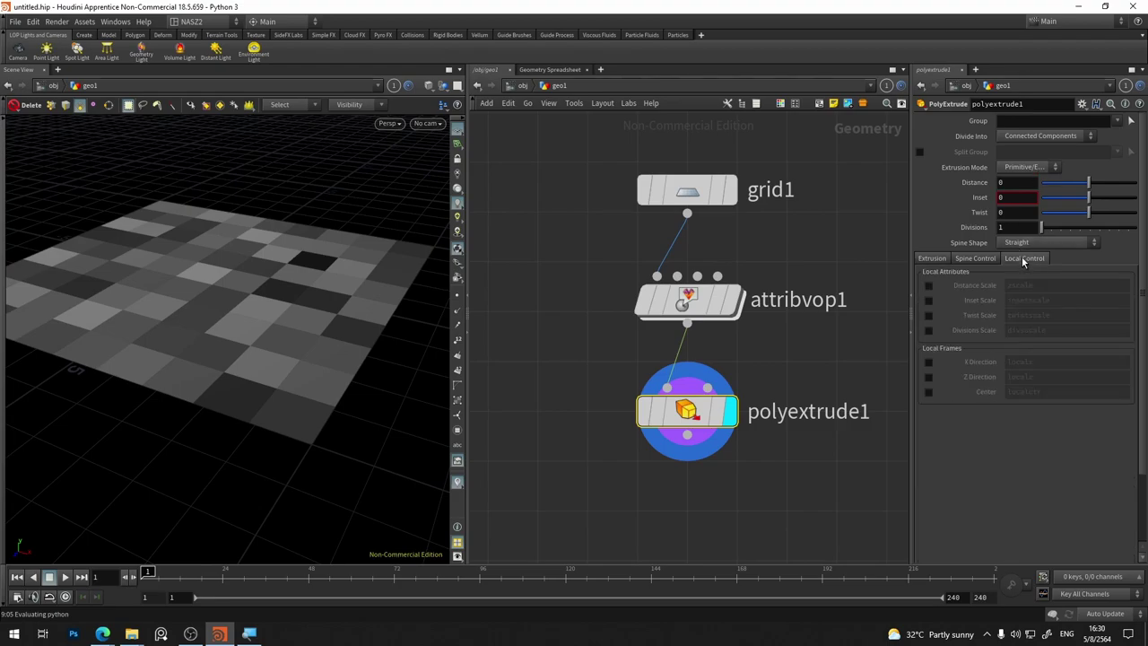
click(929, 285)
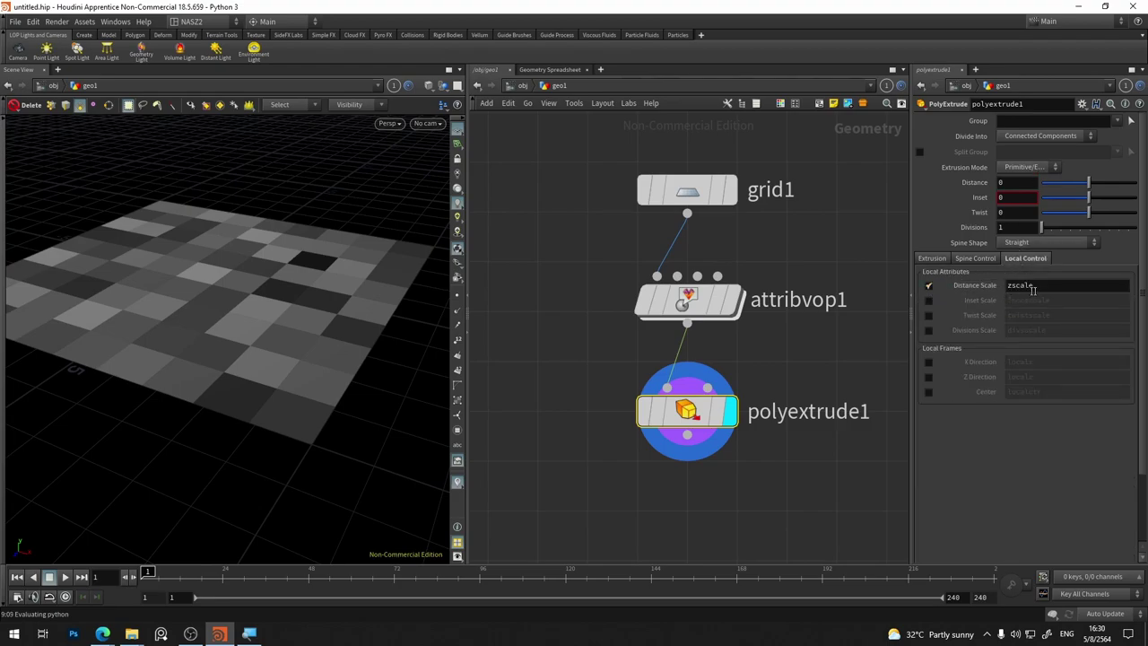
click(1040, 285)
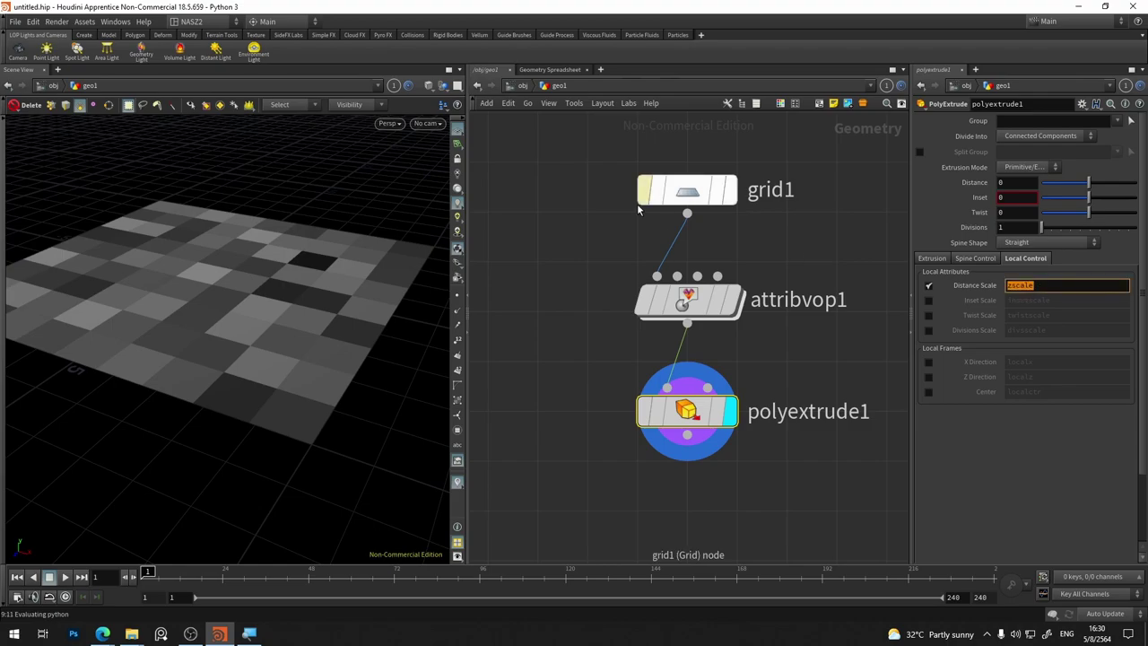
text(c)
key(Return)
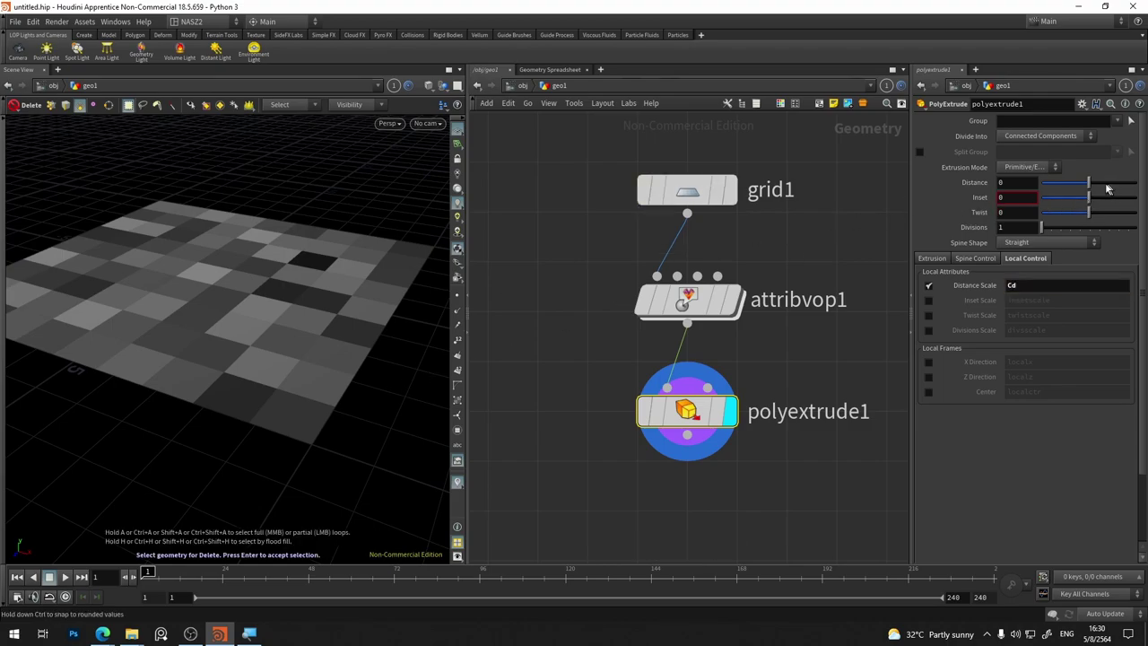
Step: Set Divide Into to Individual Elements so each grid face extrudes separately
drag(1107, 189, 1120, 184)
click(1044, 137)
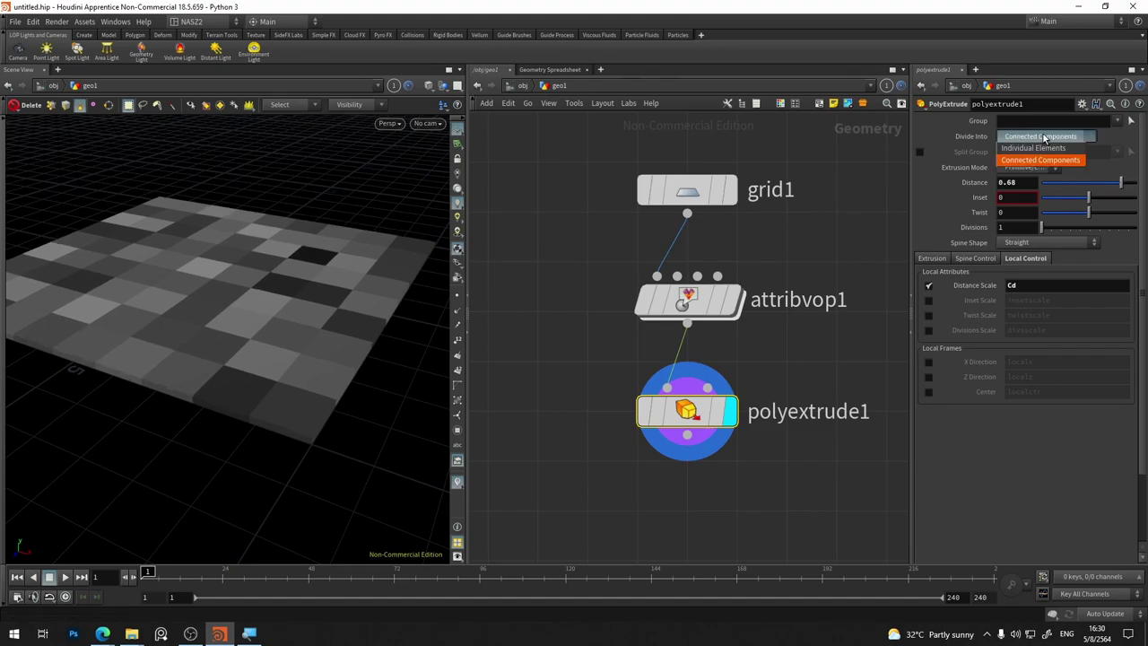
click(1033, 148)
mouse_move(222, 311)
mouse_down()
mouse_move(243, 278)
mouse_move(293, 256)
mouse_move(259, 233)
mouse_move(323, 233)
mouse_up()
key(Delete)
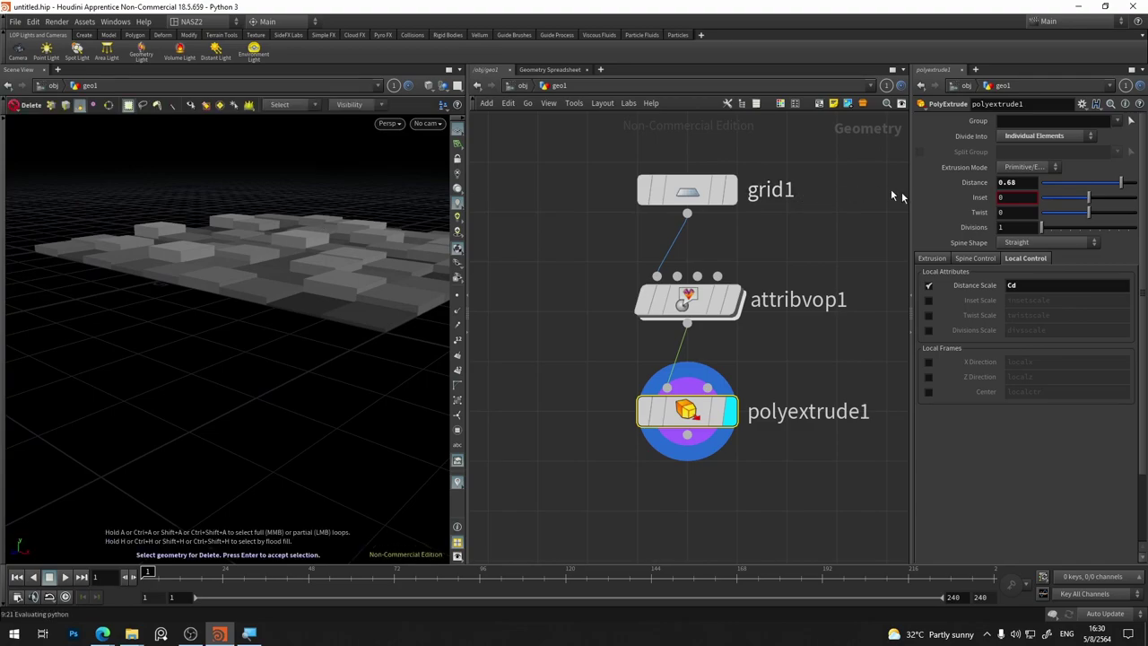
Step: Set the extrude Distance to 5 and orbit to inspect the varying-height blocks
click(1014, 182)
text(5)
key(Return)
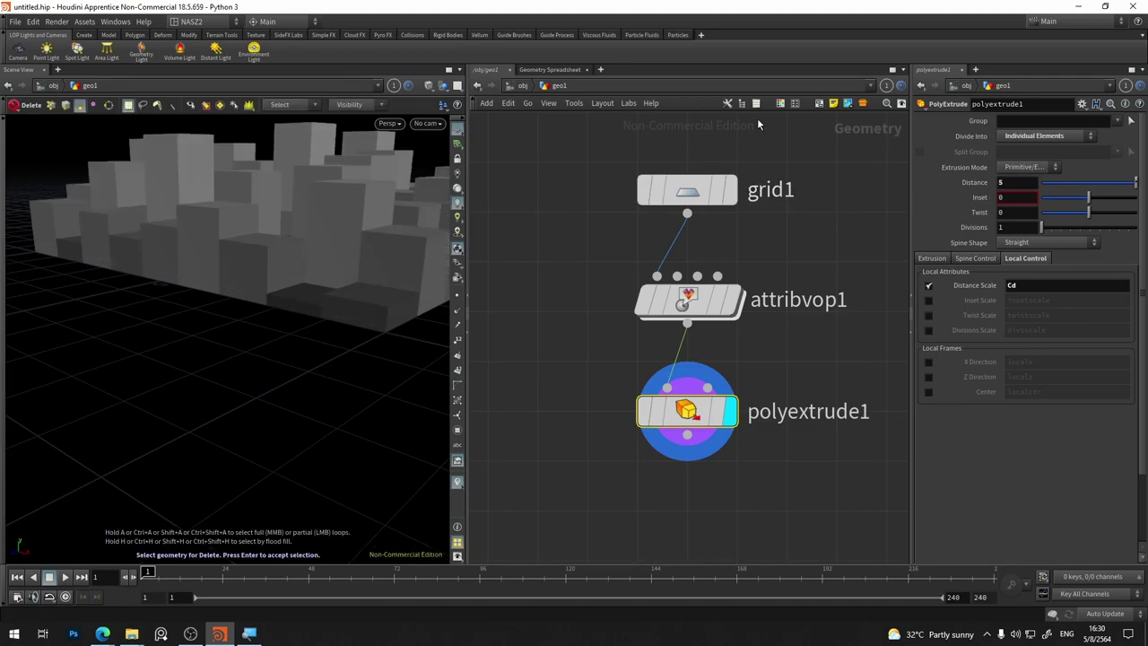
key(Escape)
mouse_move(369, 215)
mouse_down()
mouse_move(141, 387)
mouse_move(251, 331)
mouse_move(220, 323)
mouse_up()
key(Delete)
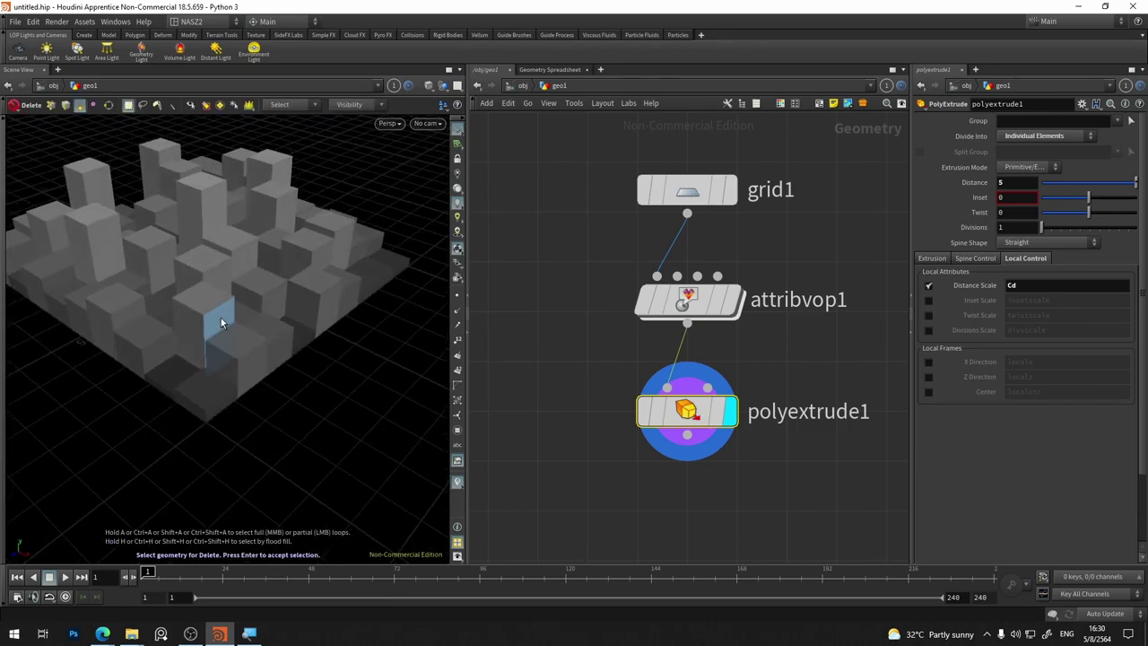
key(Return)
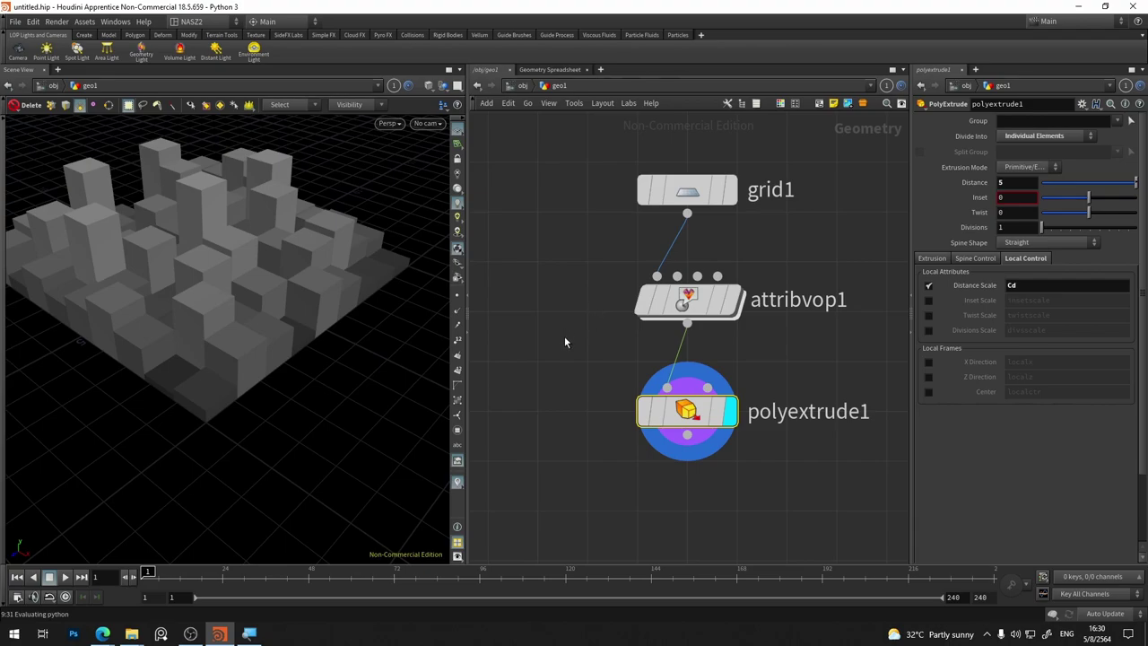
middle_drag(564, 342, 665, 316)
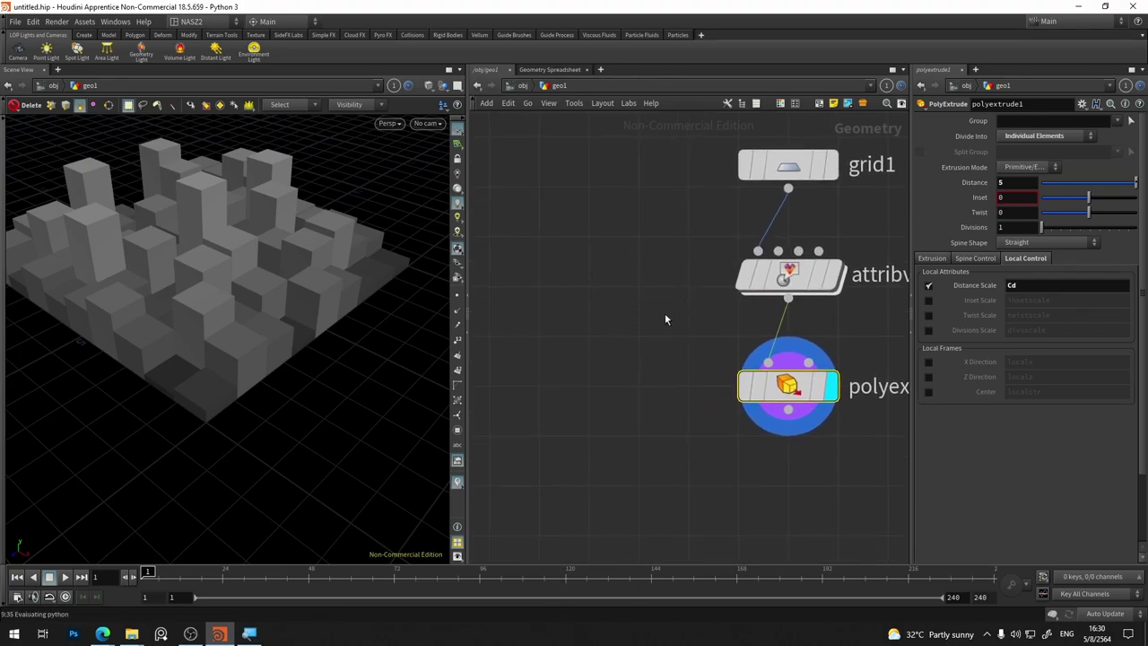
middle_drag(661, 313, 620, 323)
Step: Enter attribvop1's VEX network and shift its output node further right
click(752, 293)
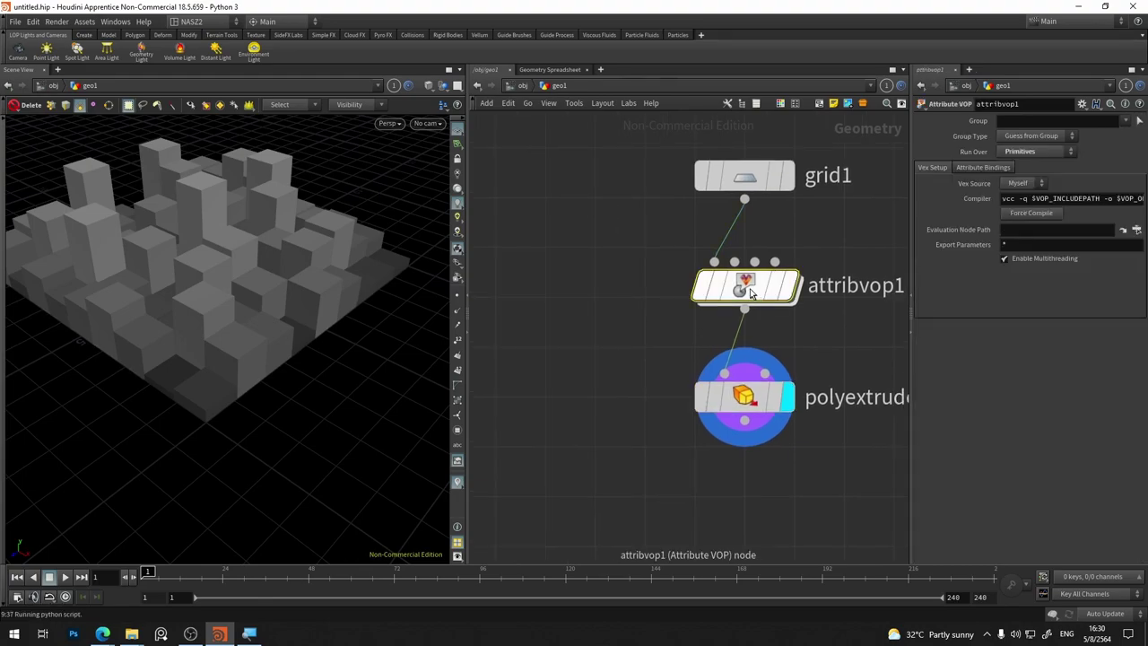
double_click(756, 293)
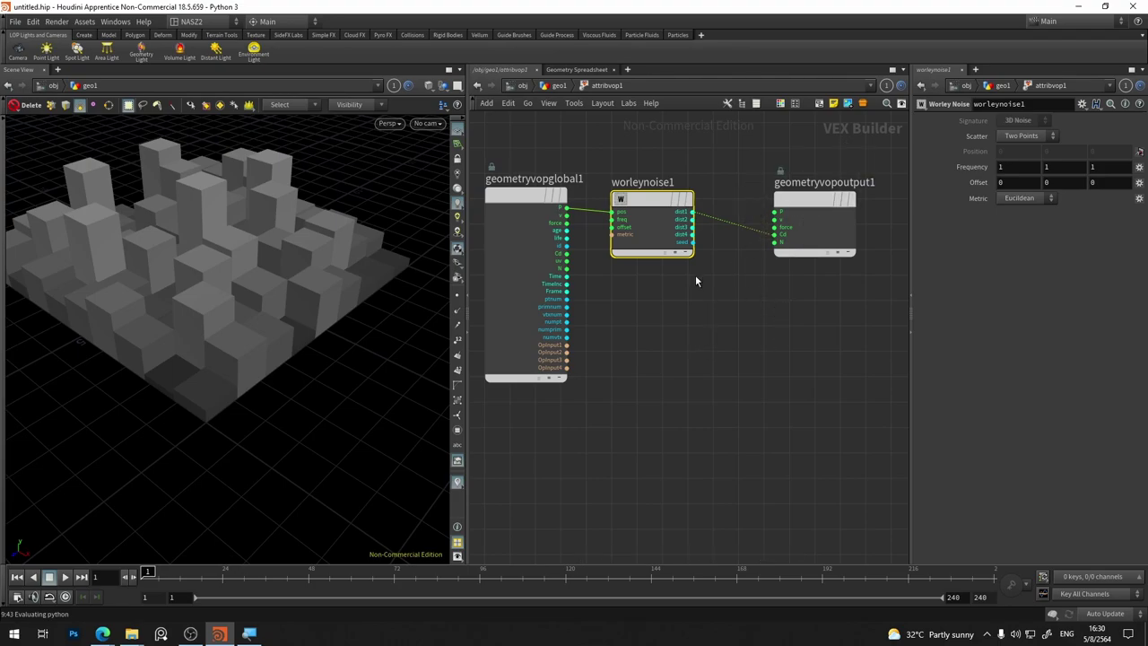
drag(798, 201, 863, 201)
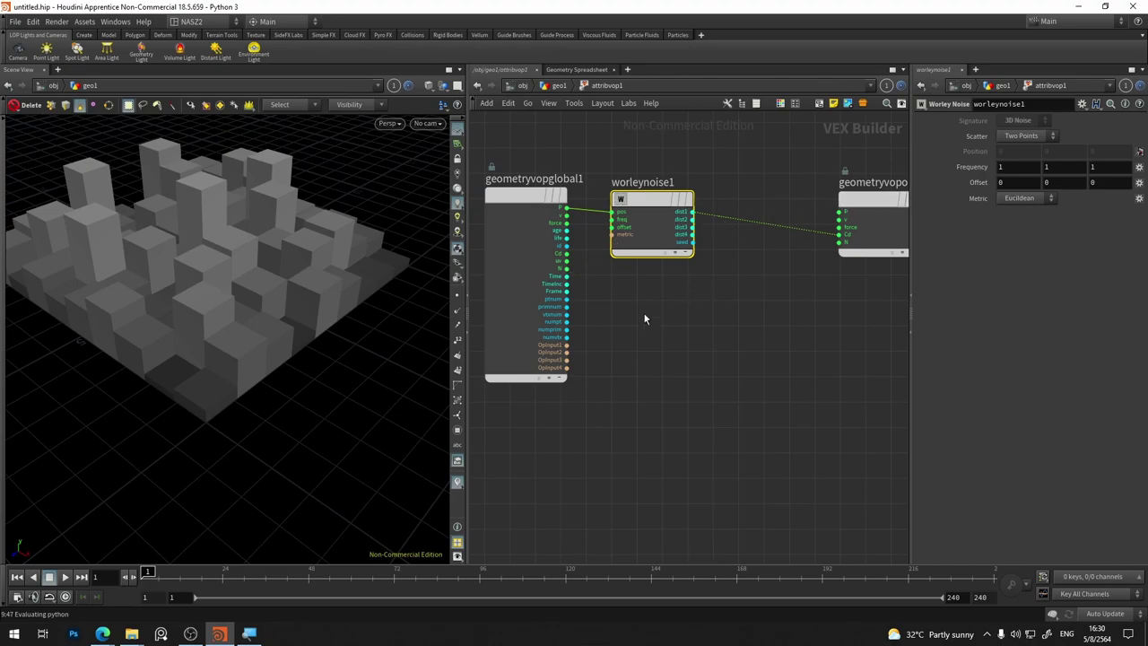
Step: Add a ramp1 Ramp Parameter node below worleynoise1 and review both nodes' settings
key(Tab)
text(ramp)
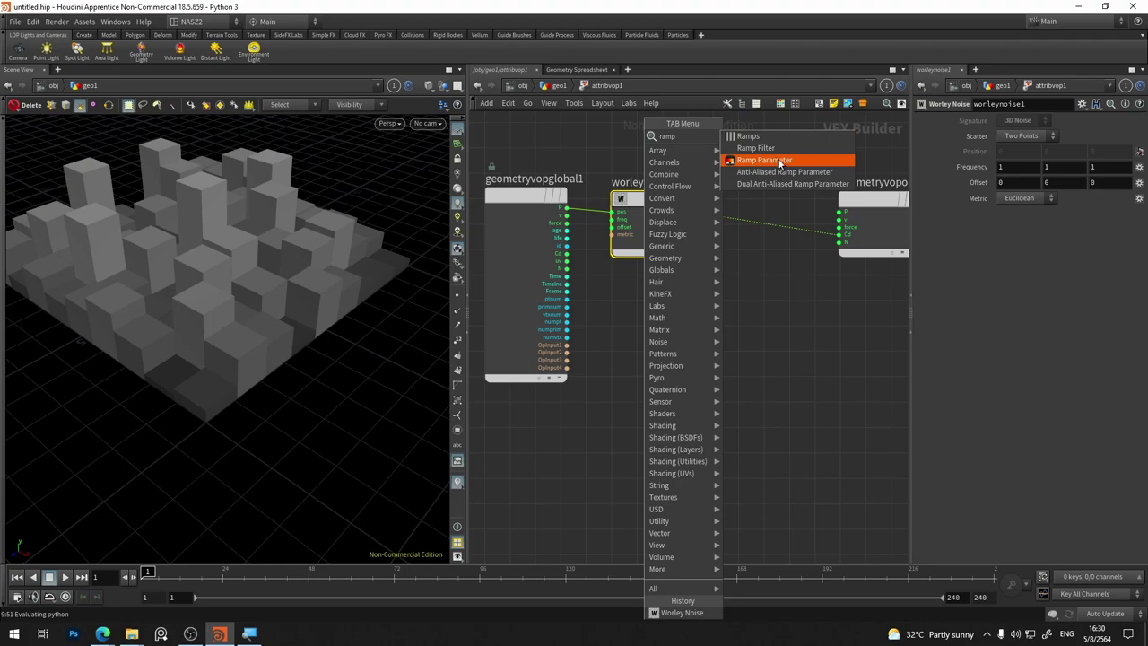
click(764, 159)
click(644, 325)
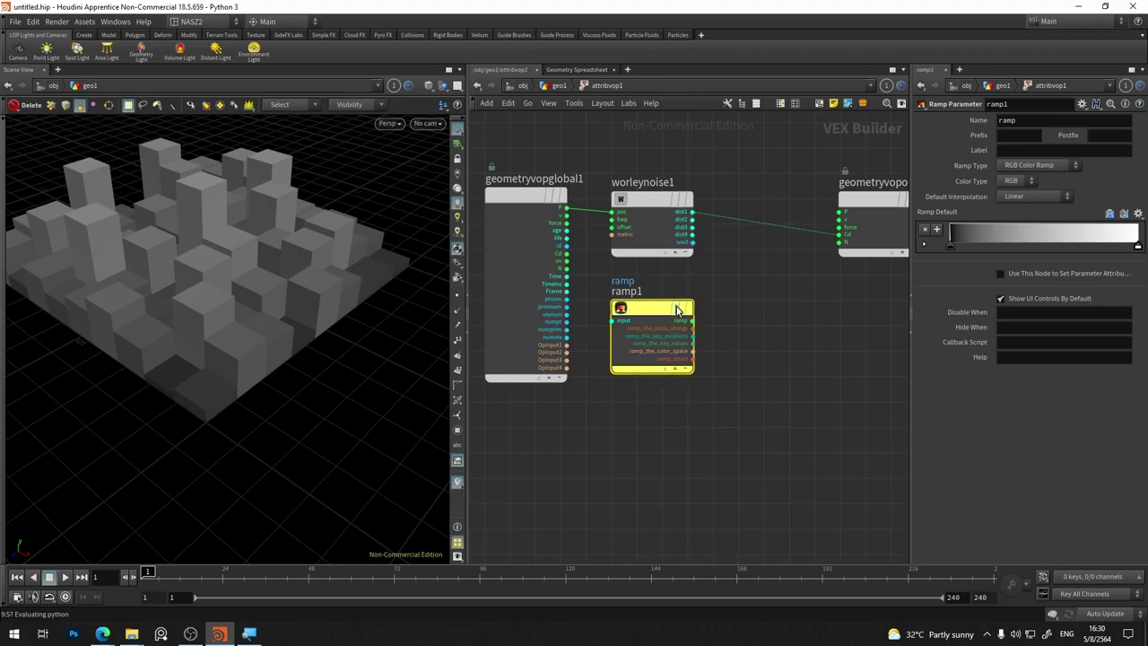
click(643, 224)
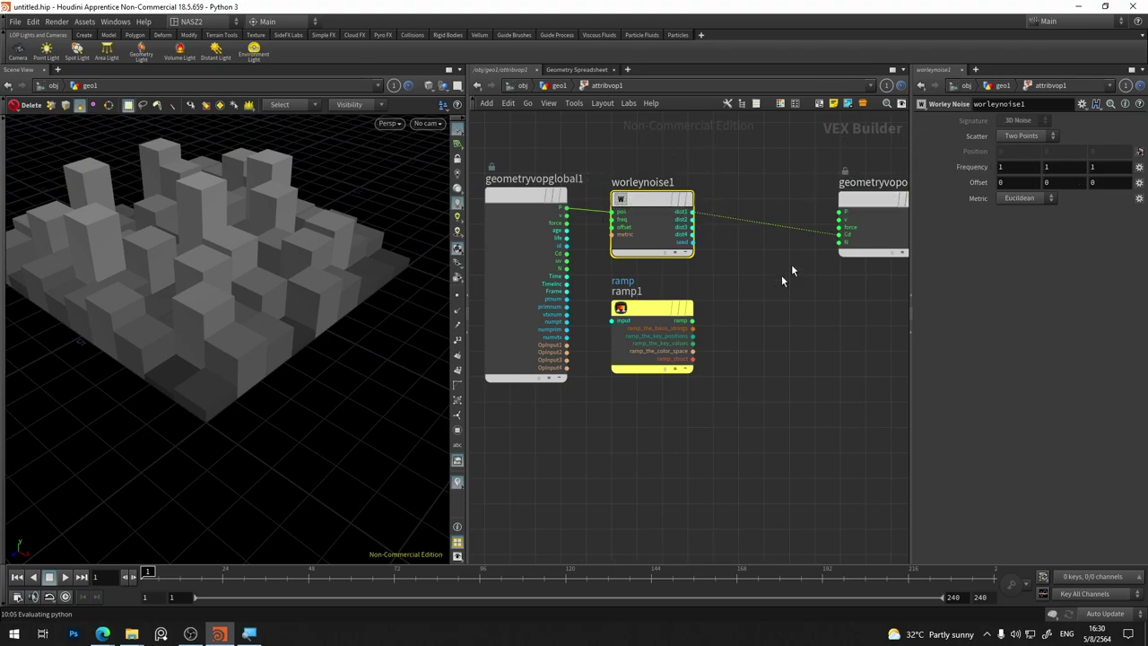
click(689, 308)
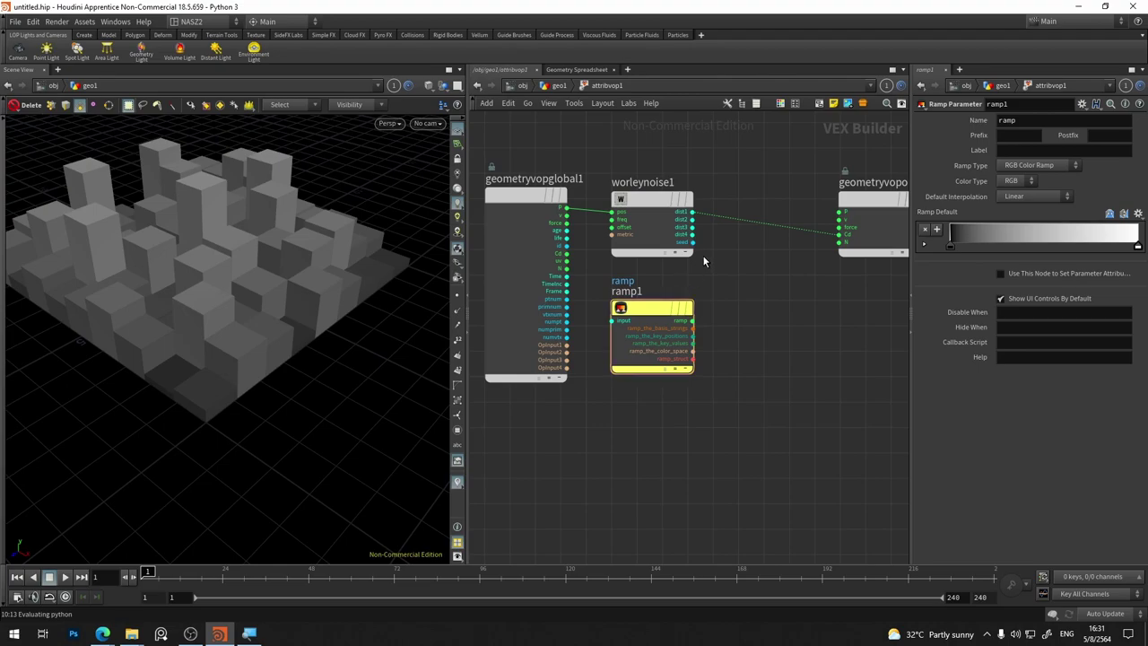
key(Tab)
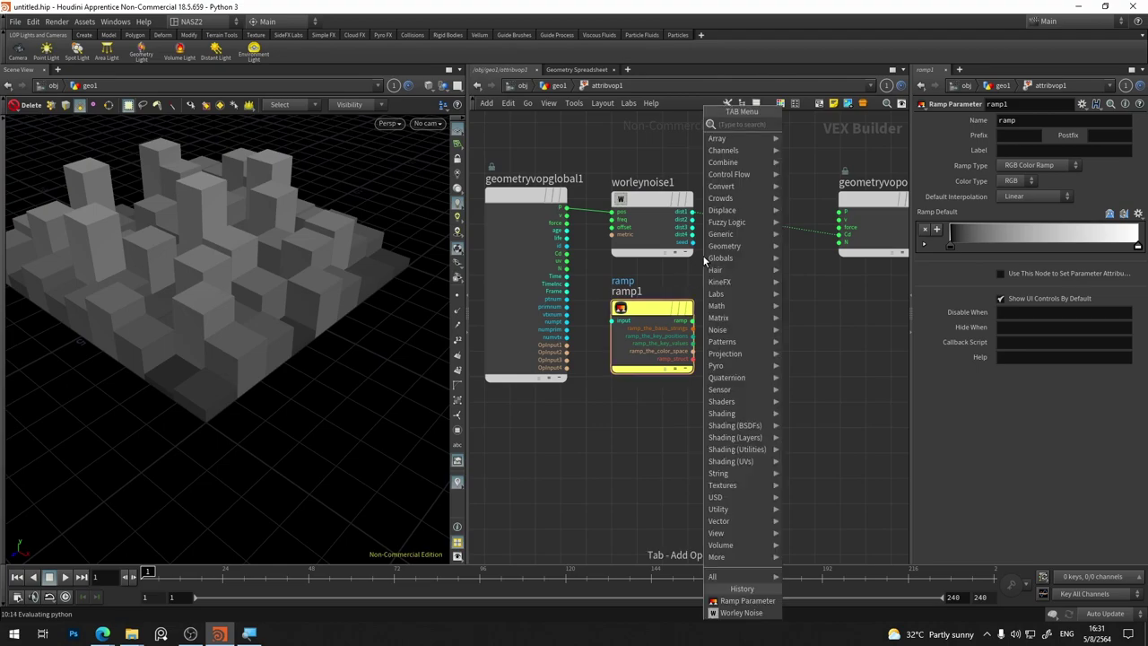
mouse_move(741, 306)
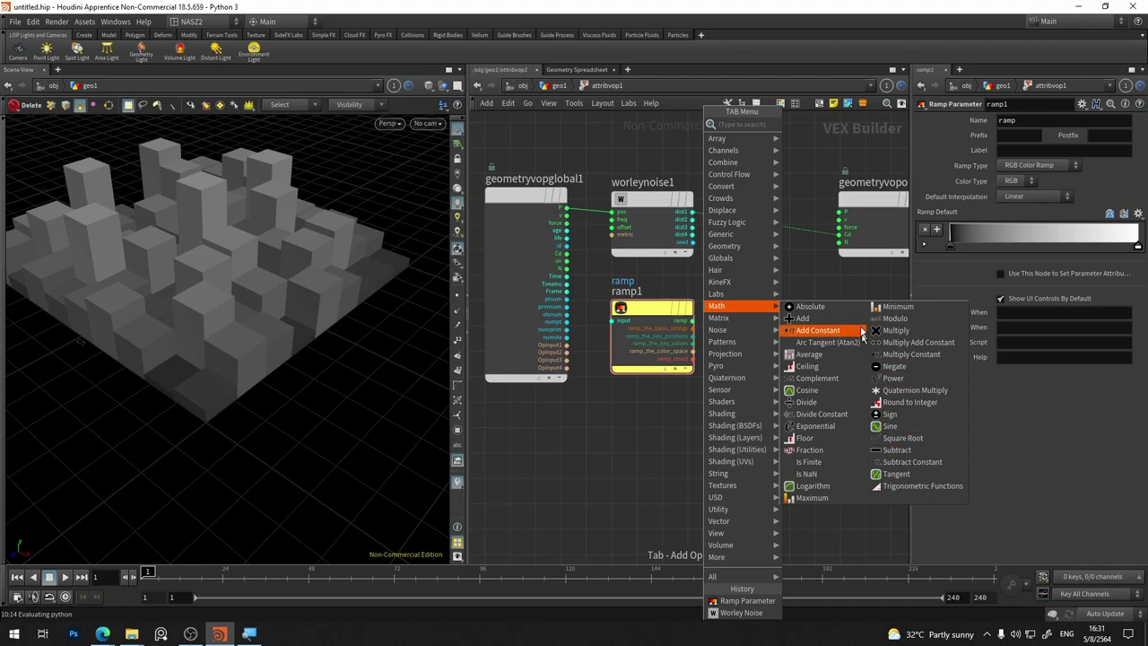
Step: Create multiply1 and wire worleynoise1 dist1 into input1 and ramp1 into input2
click(913, 336)
click(737, 286)
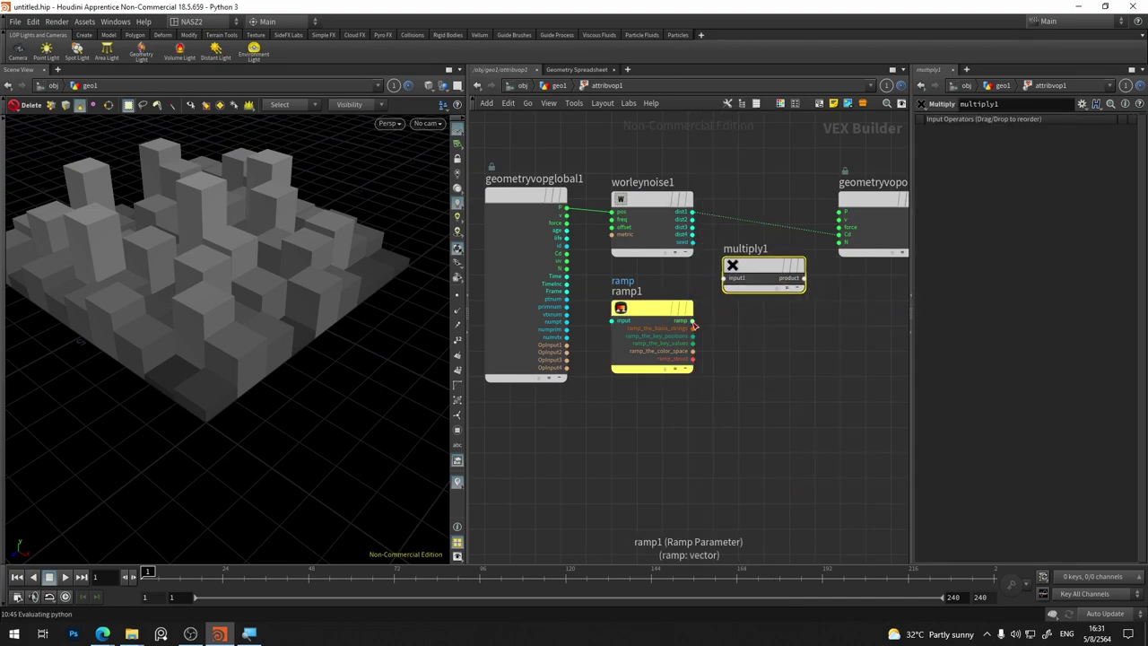
drag(692, 321, 724, 278)
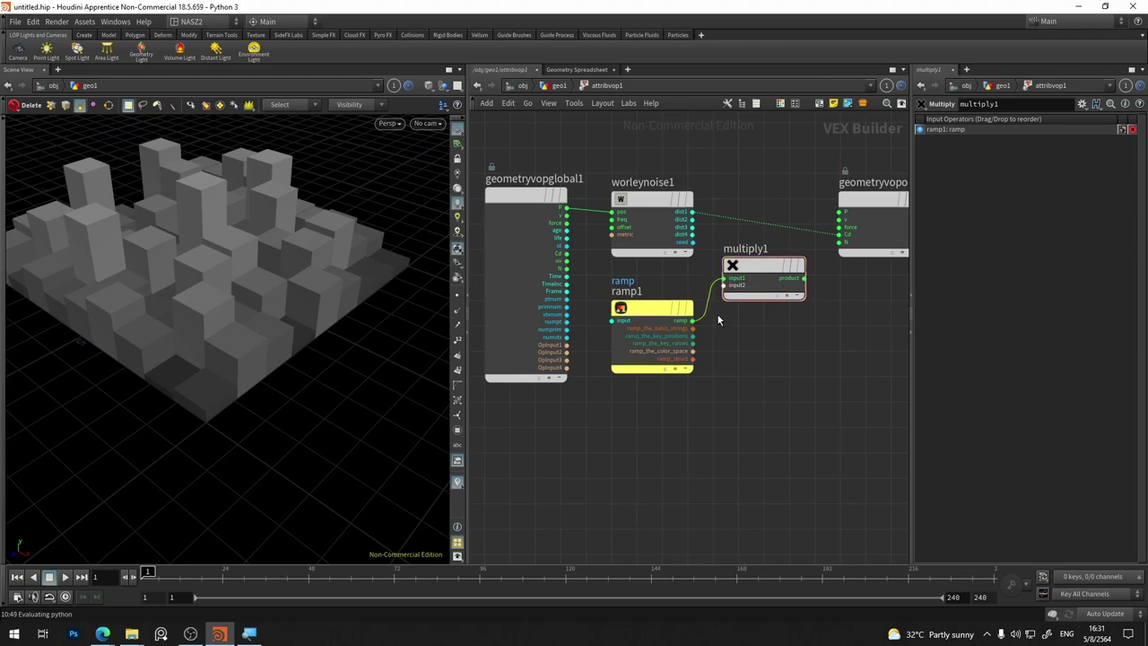
key(ctrl+z)
drag(691, 217, 723, 278)
key(ctrl+z)
drag(692, 320, 726, 288)
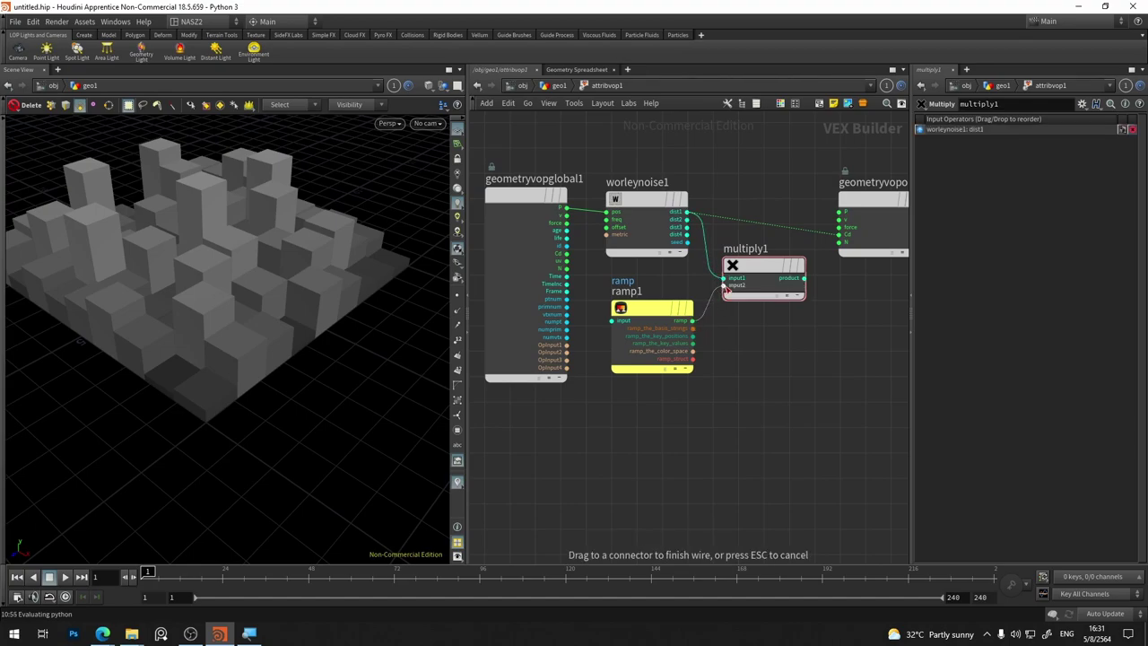
click(727, 287)
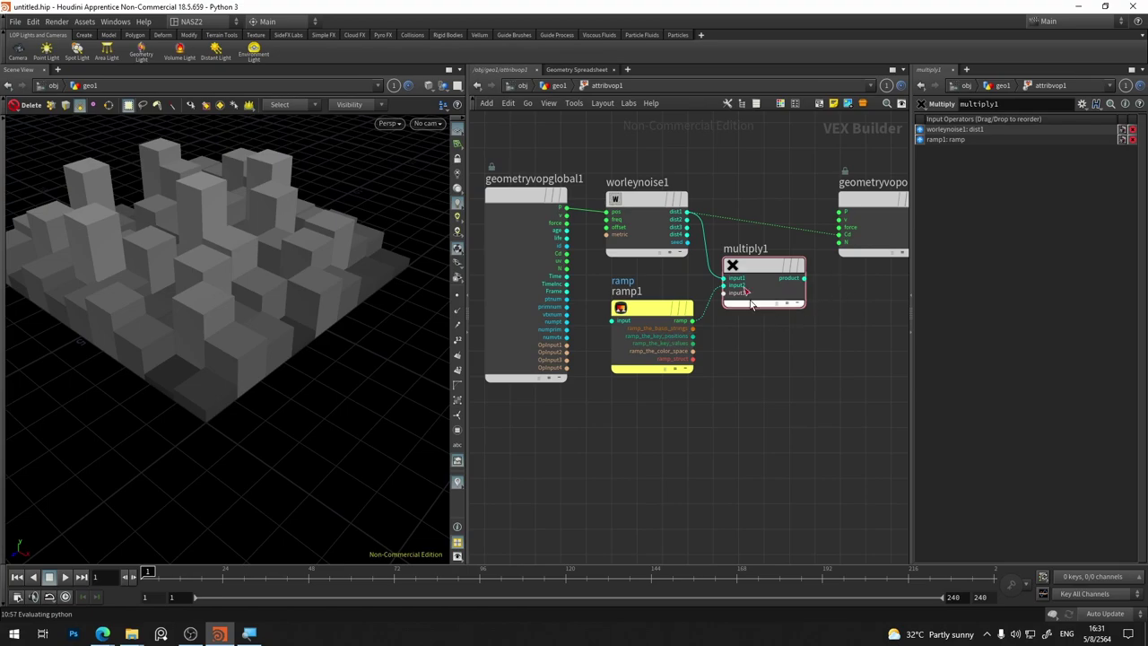
Step: Feed multiply1's product into geometryvopoutput1's Cd
middle_drag(703, 291, 646, 311)
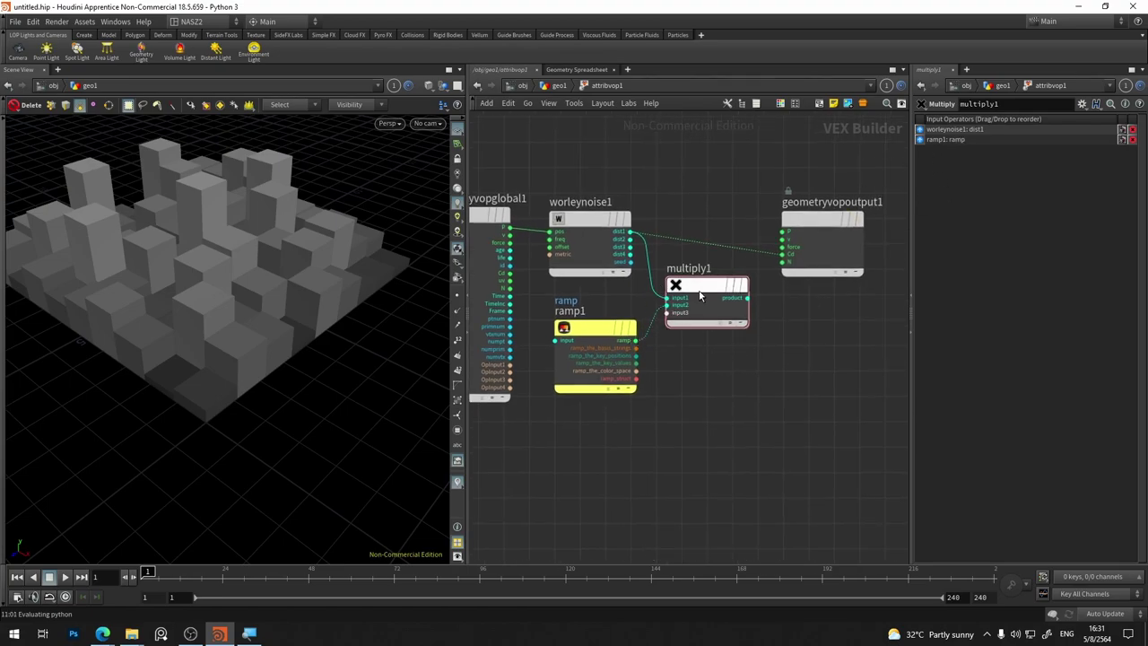
click(699, 287)
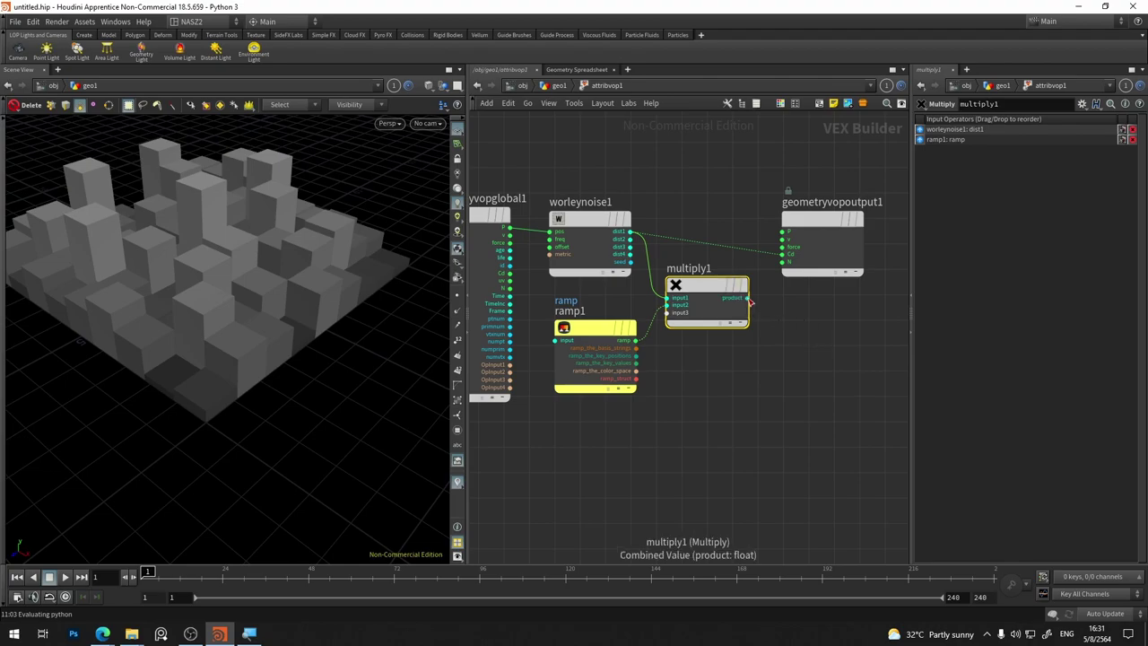
drag(747, 298, 780, 257)
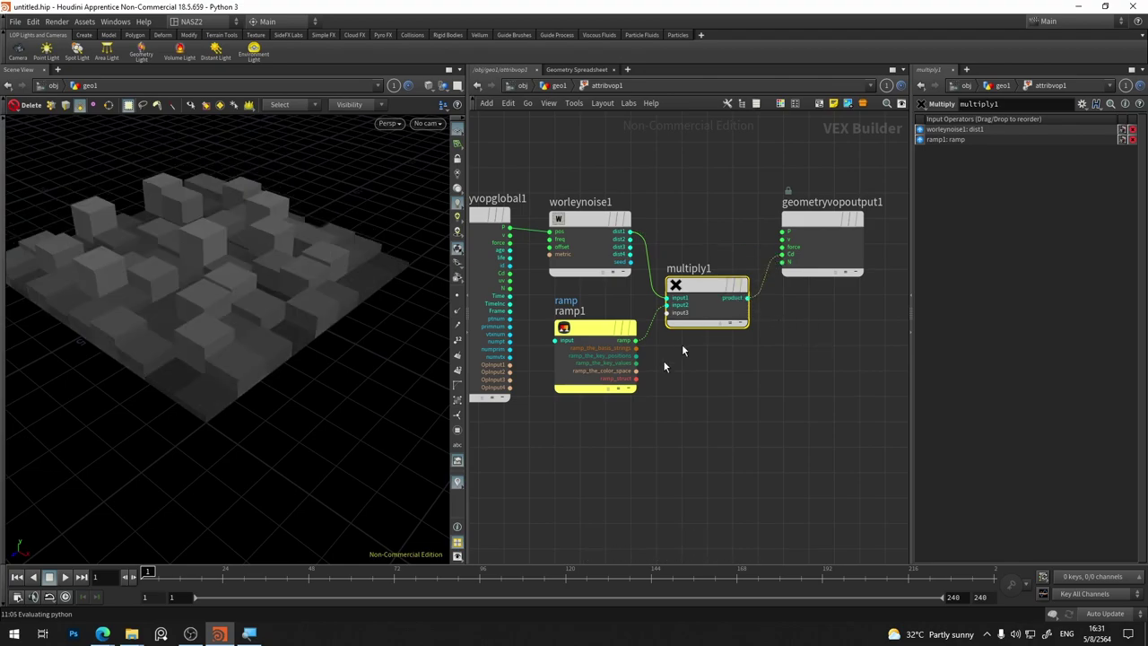
click(594, 331)
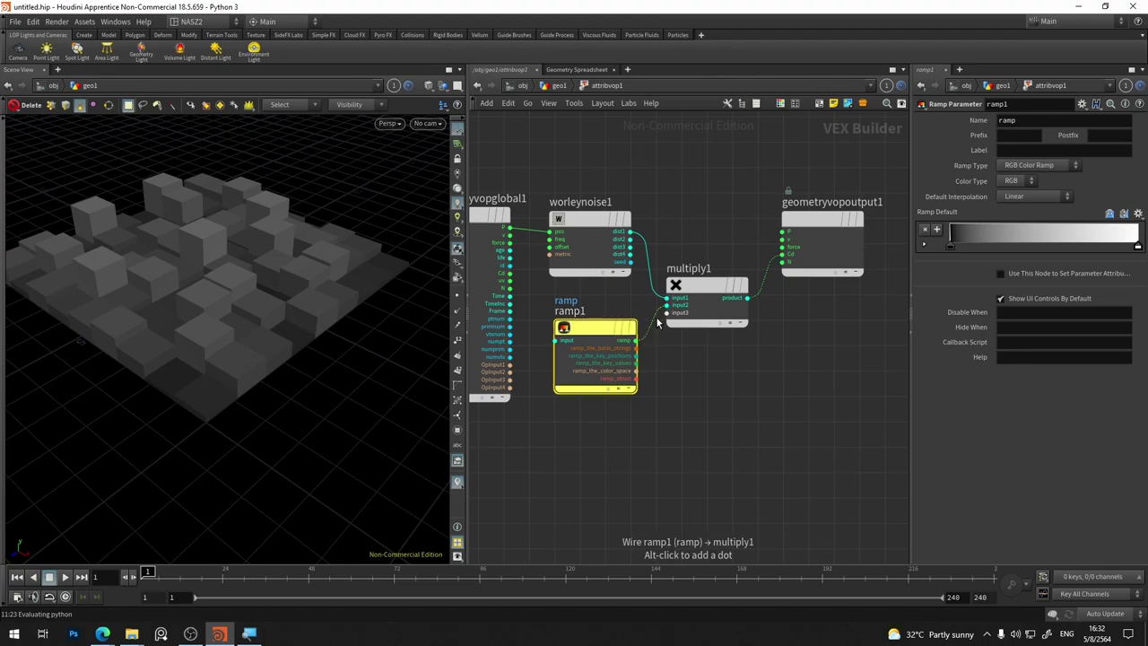
Step: At geo1, drag attribvop1's ramp keys for taller boxes, then re-enter and select worleynoise1
click(558, 85)
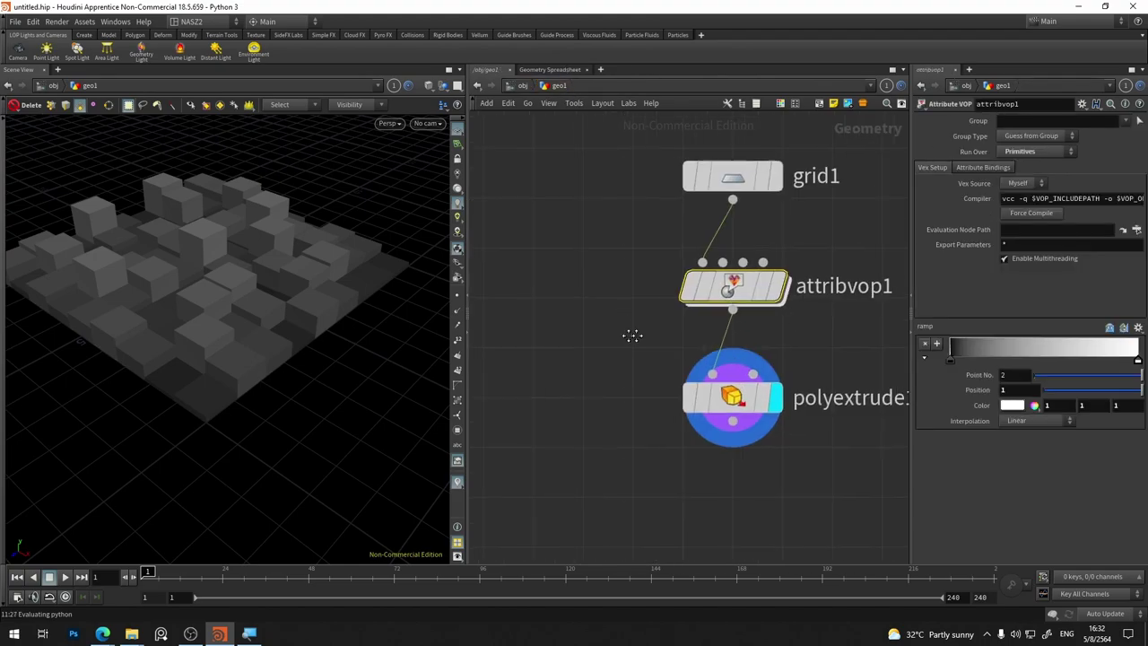
middle_drag(632, 335, 607, 342)
mouse_move(950, 360)
mouse_down()
mouse_move(1002, 357)
mouse_move(951, 359)
mouse_up()
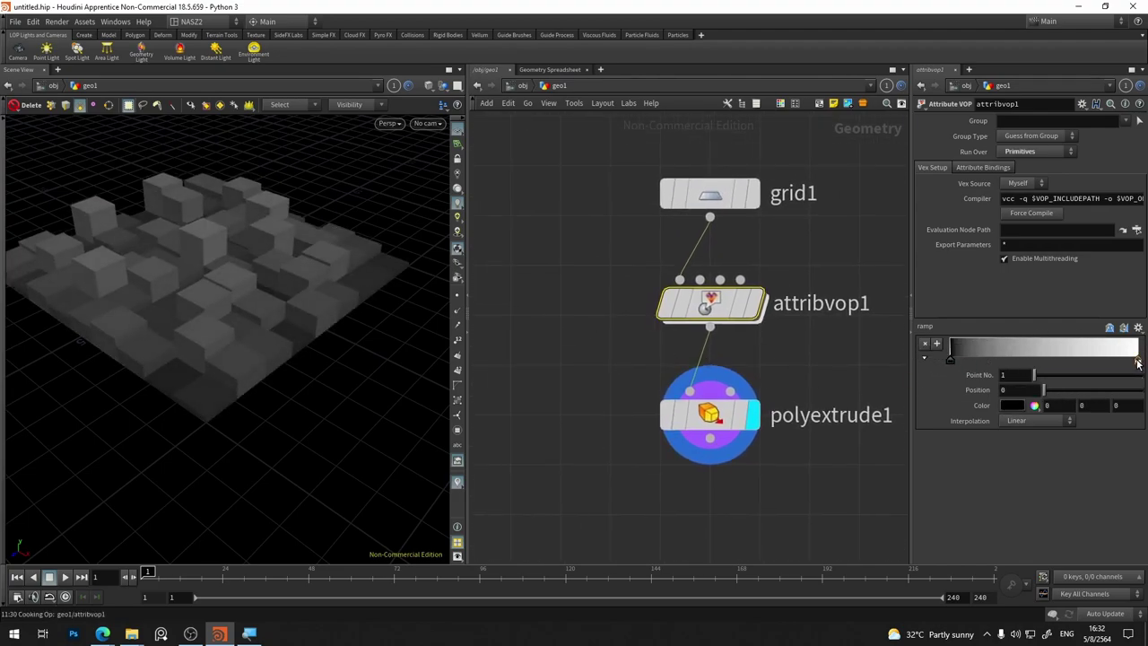
mouse_move(1137, 361)
mouse_down()
mouse_move(1012, 359)
mouse_move(1055, 362)
mouse_up()
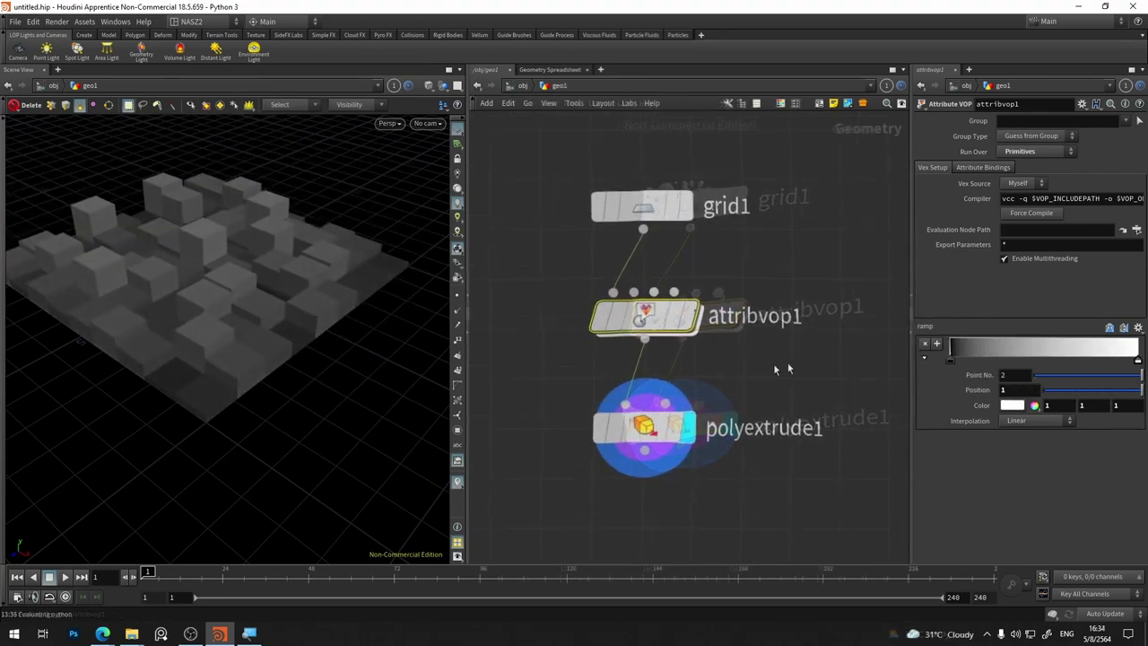
mouse_move(951, 359)
mouse_down()
mouse_move(1043, 357)
mouse_move(950, 360)
mouse_up()
mouse_move(1137, 361)
mouse_down()
mouse_move(982, 368)
mouse_move(1137, 361)
mouse_up()
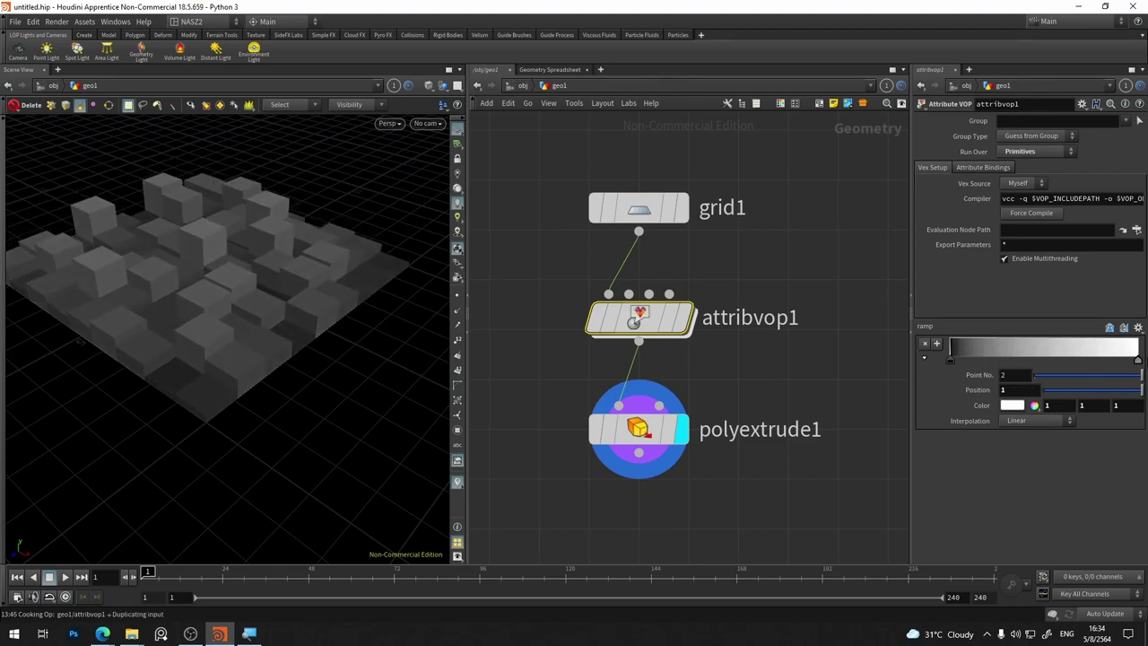
double_click(647, 329)
click(601, 274)
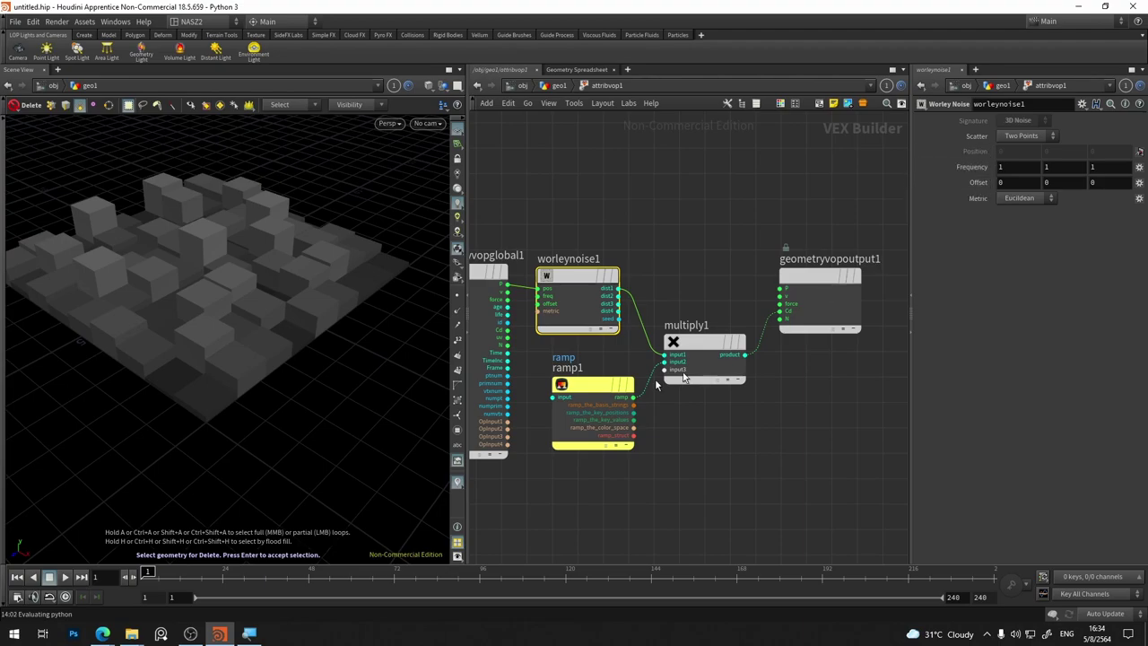
Step: Promote worleynoise1's freq input to an attribvop1 parameter
click(572, 86)
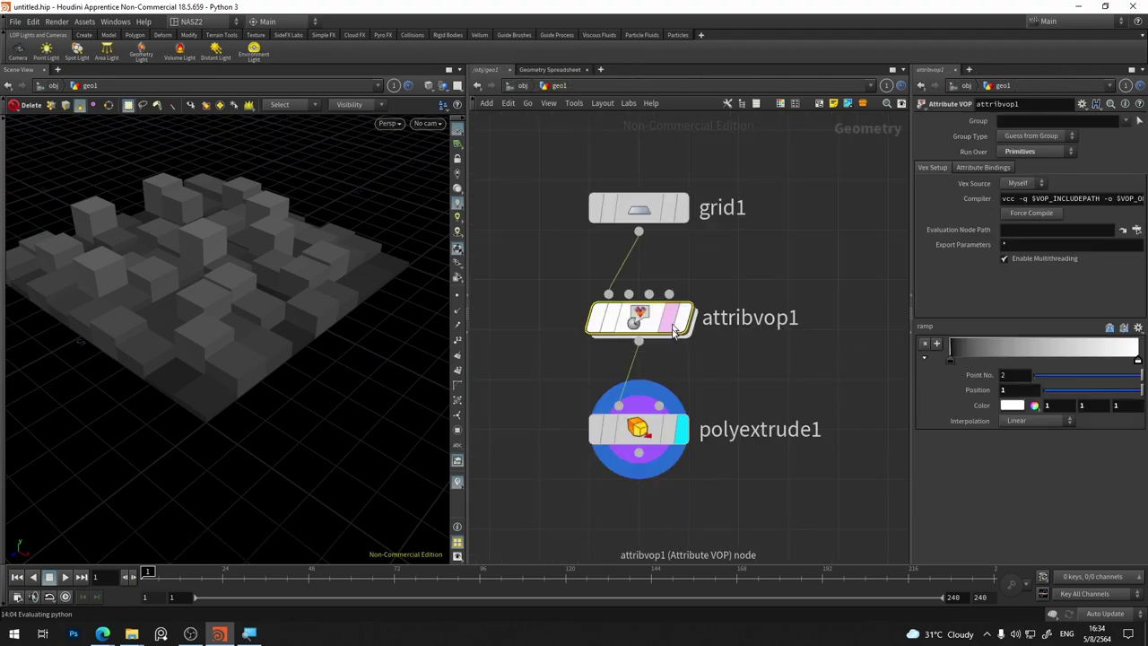
double_click(634, 324)
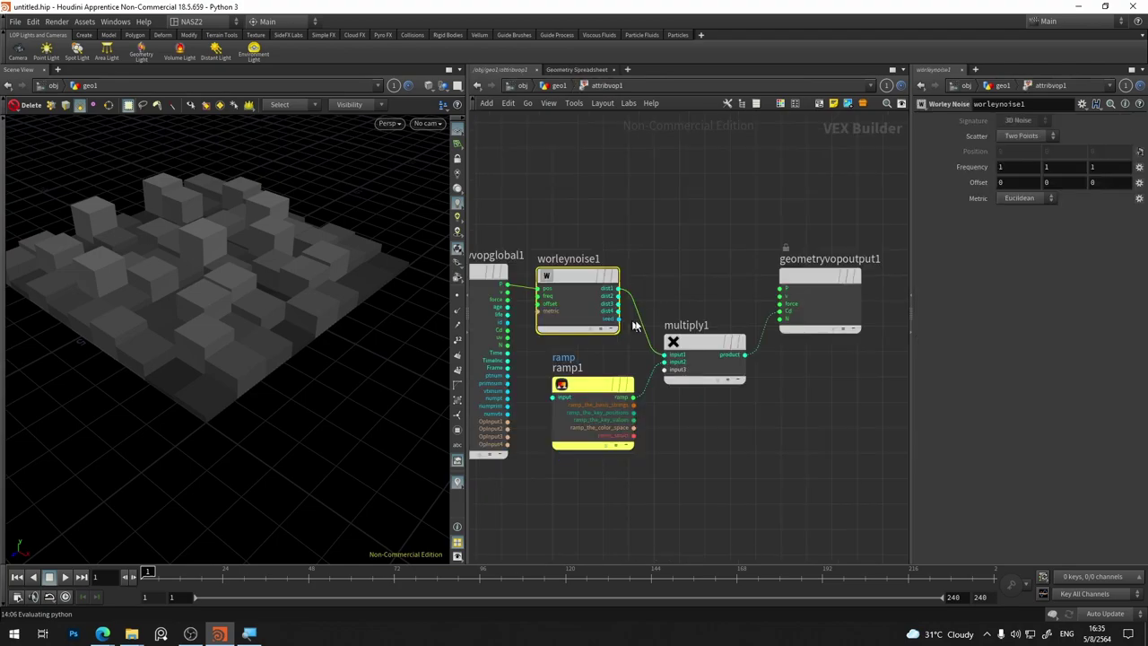
scroll(544, 344, up, 3)
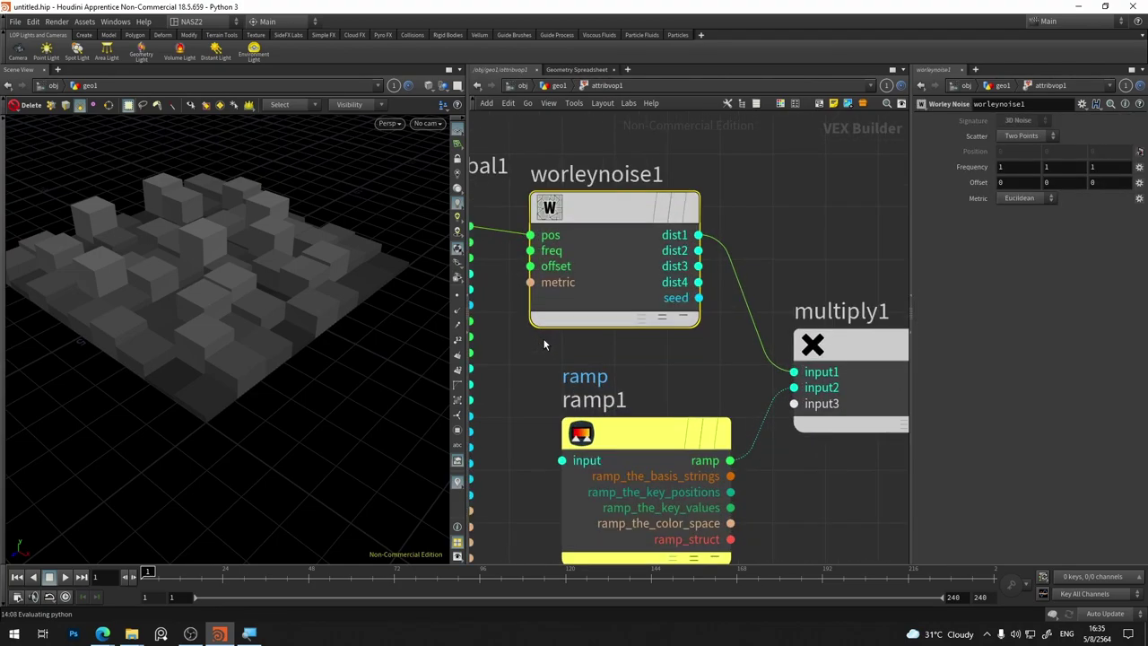
scroll(682, 296, up, 3)
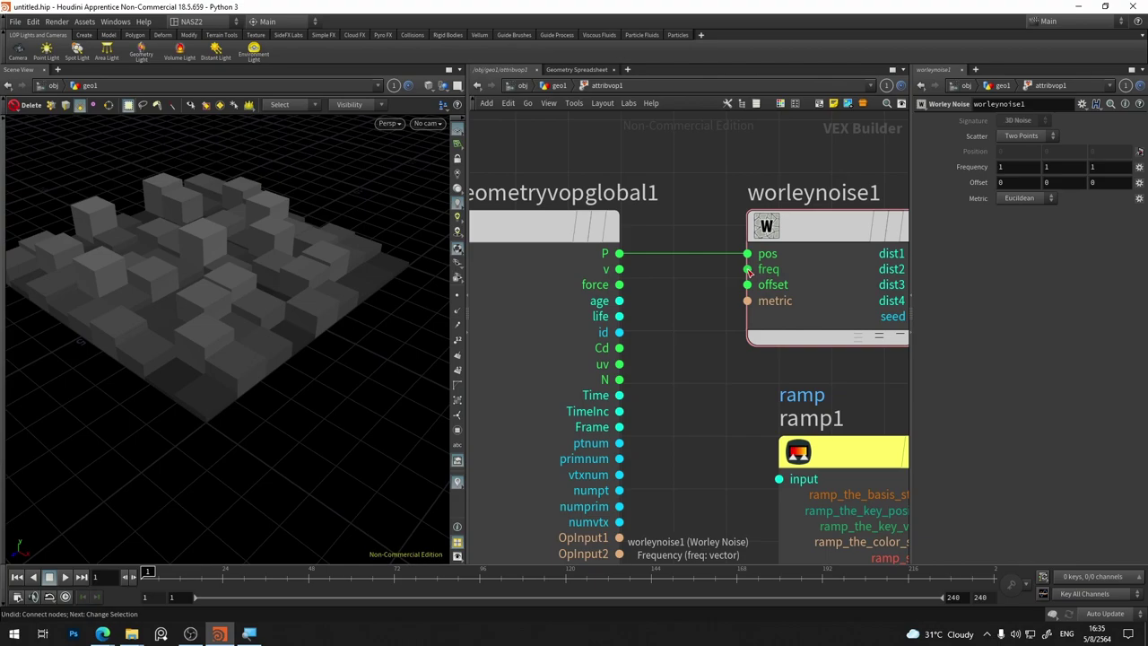
right_click(749, 273)
click(709, 282)
right_click(750, 273)
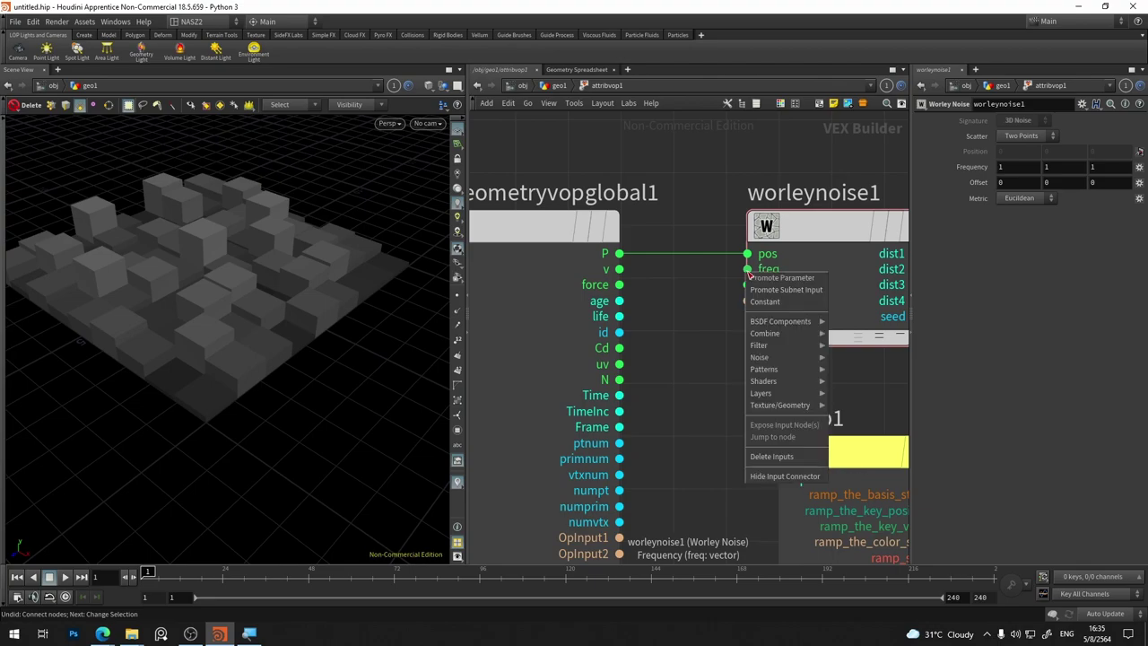
click(791, 280)
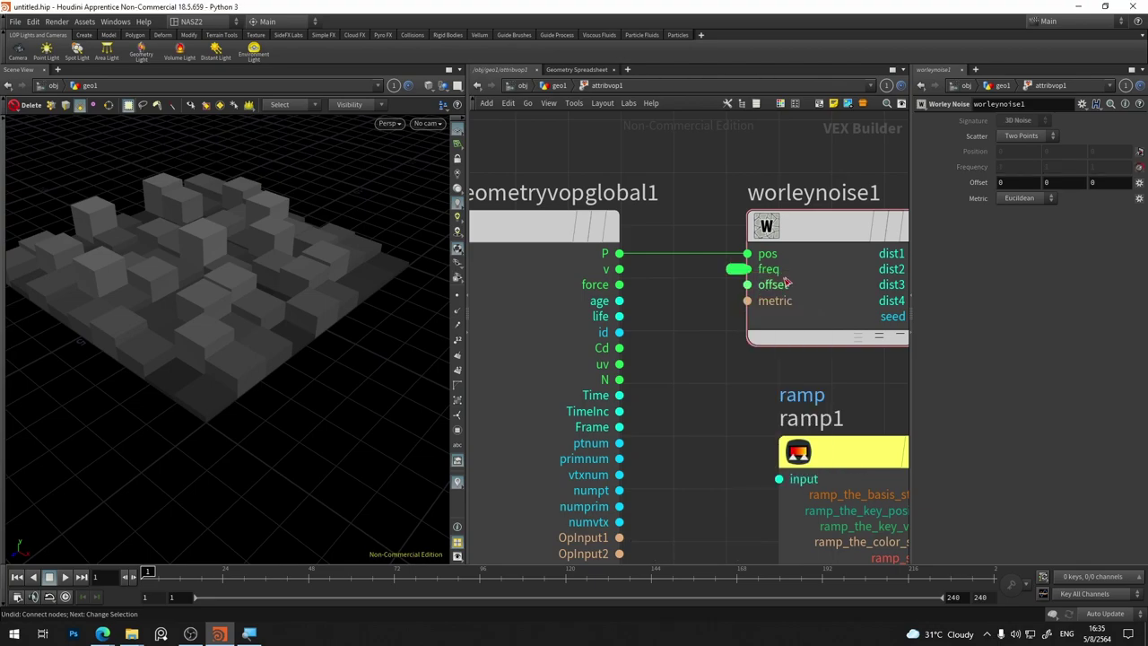
Step: Promote the offset input, then set Frequency 1.2 and Offset 0.6 on attribvop1
right_click(746, 285)
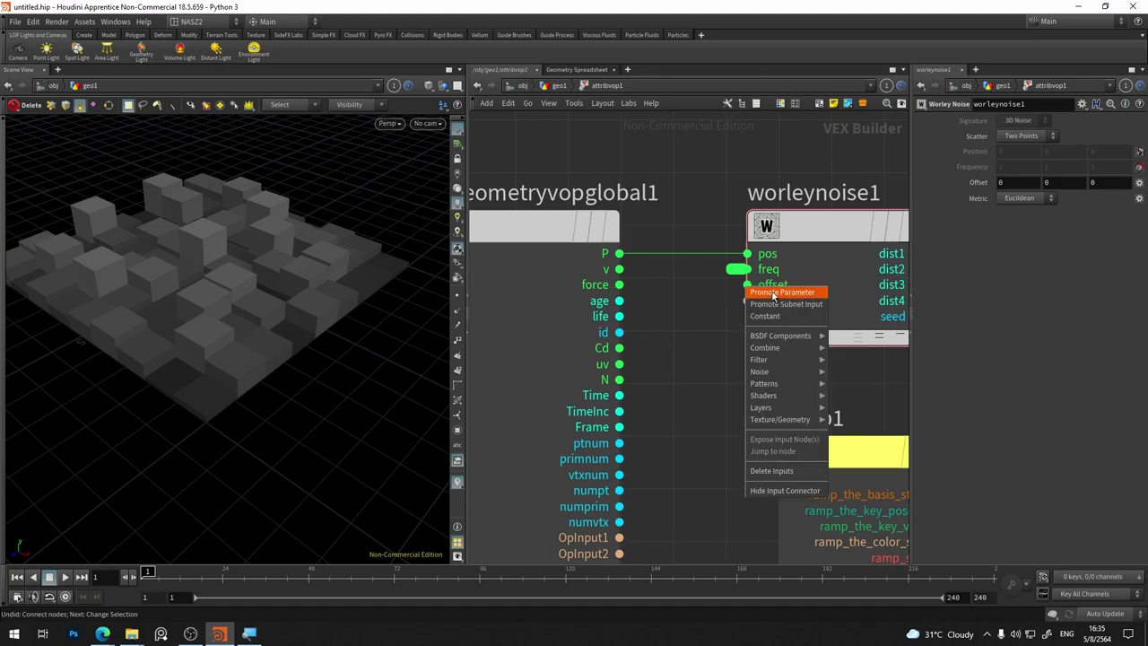
click(559, 85)
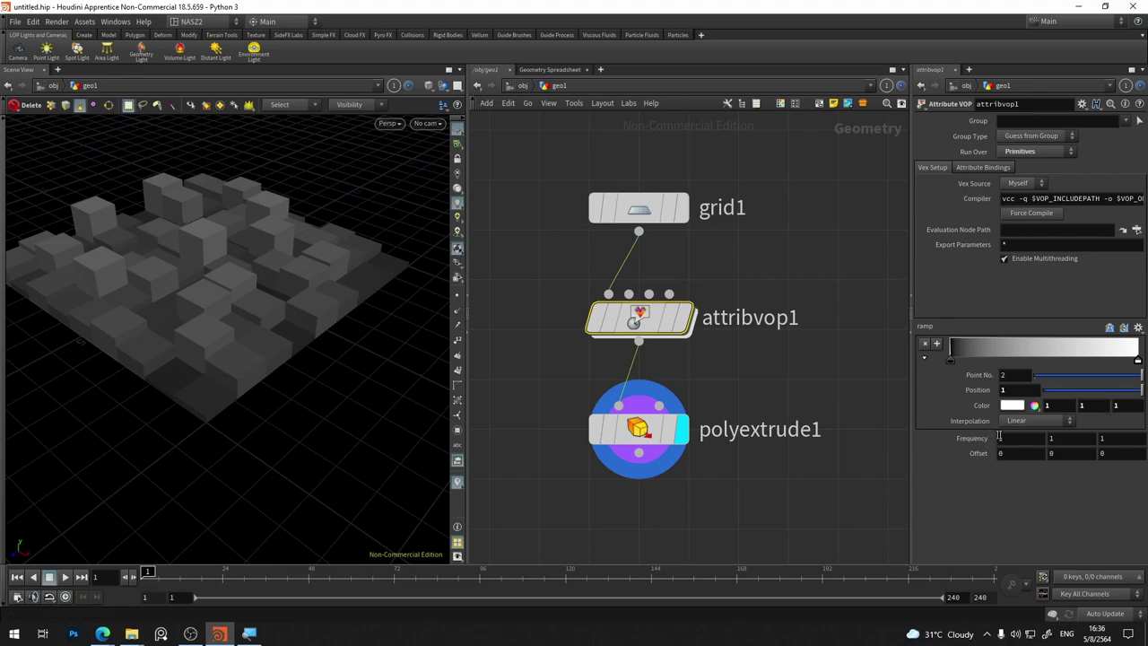
mouse_move(964, 438)
middle_down()
mouse_move(980, 436)
mouse_move(981, 452)
mouse_move(977, 440)
middle_up()
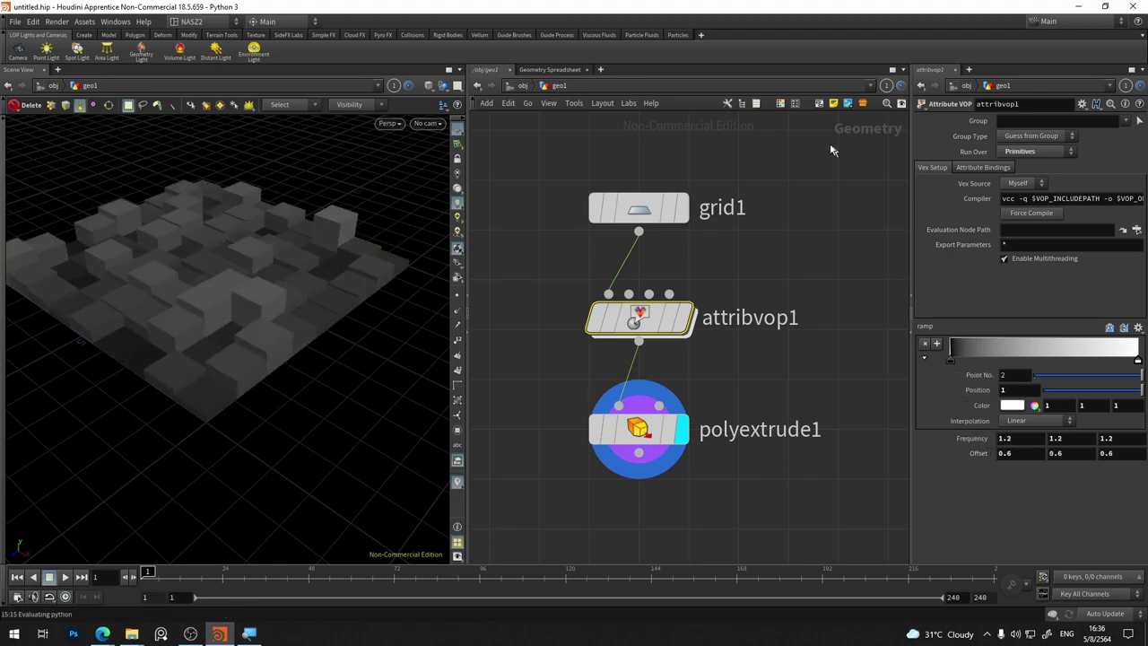
Step: Give grid1 50 rows and 50 columns
click(672, 213)
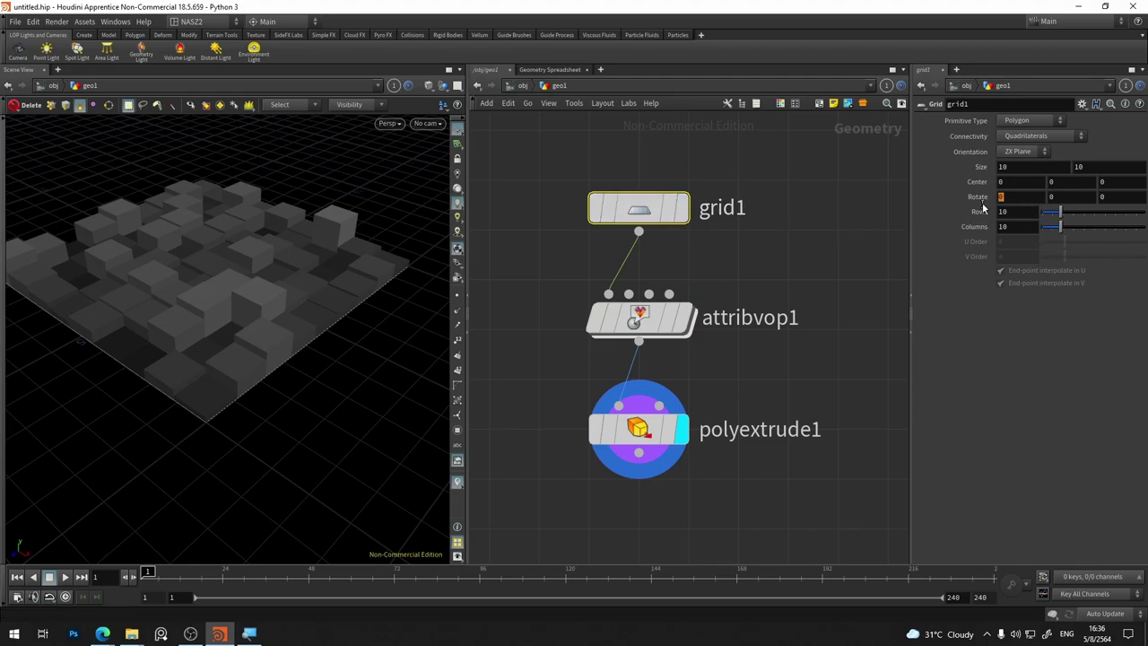
key(Tab)
key(Tab)
text(50)
key(Return)
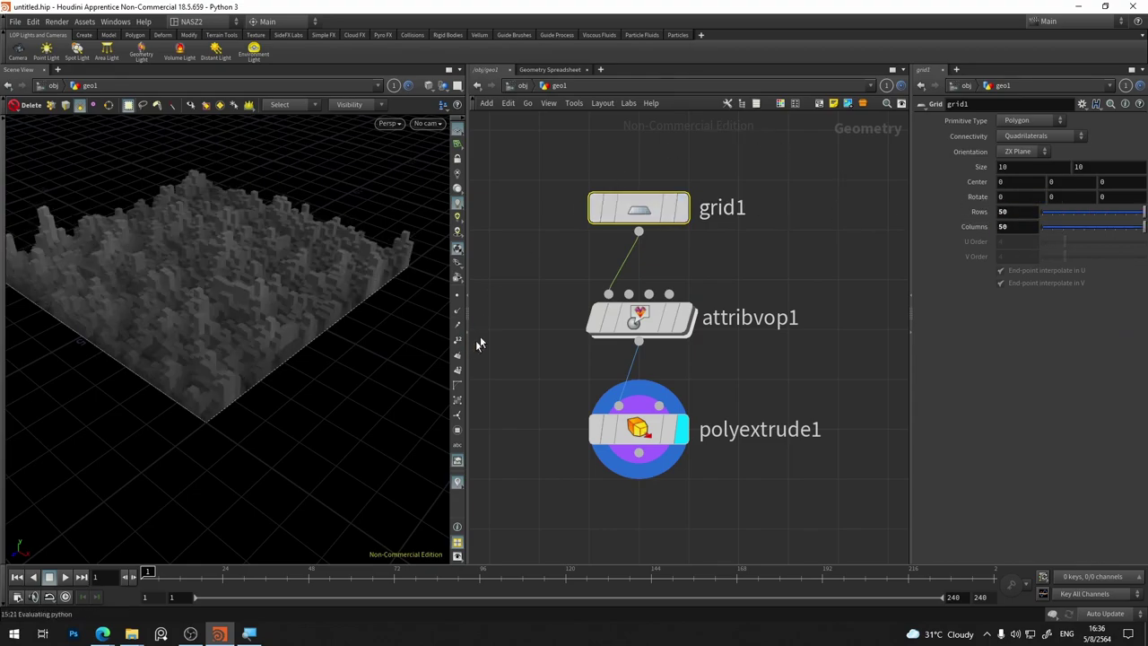
Step: Raise attribvop1's Frequency to 2.2 and Offset to 1.5, then re-enter its network
click(603, 332)
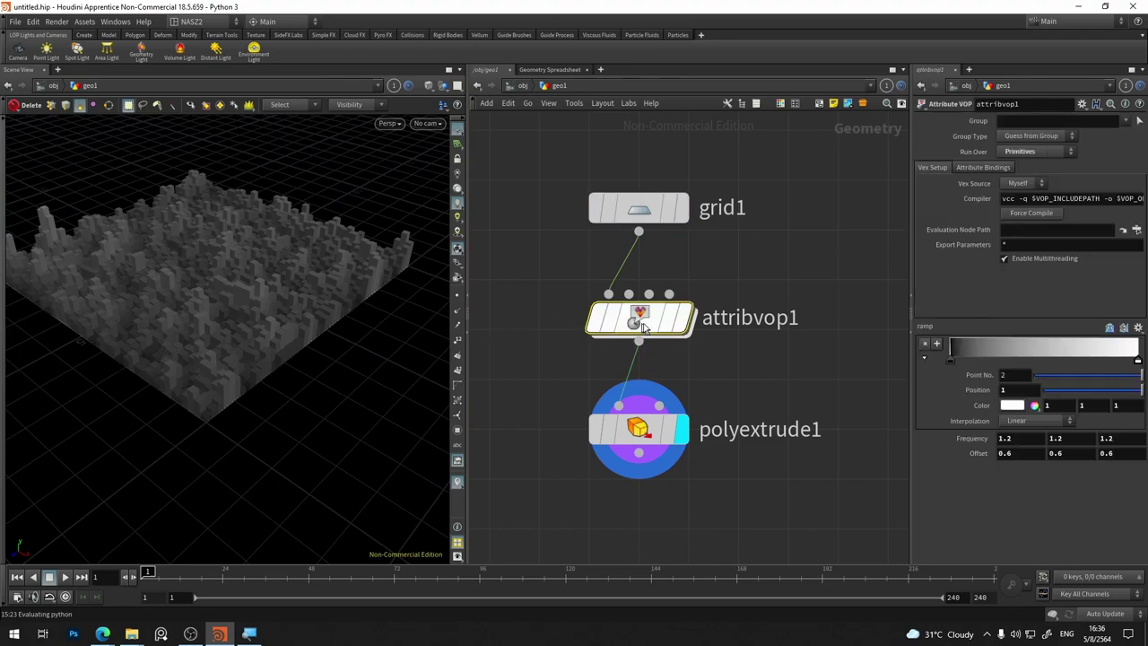
middle_click(974, 439)
middle_drag(975, 438, 964, 424)
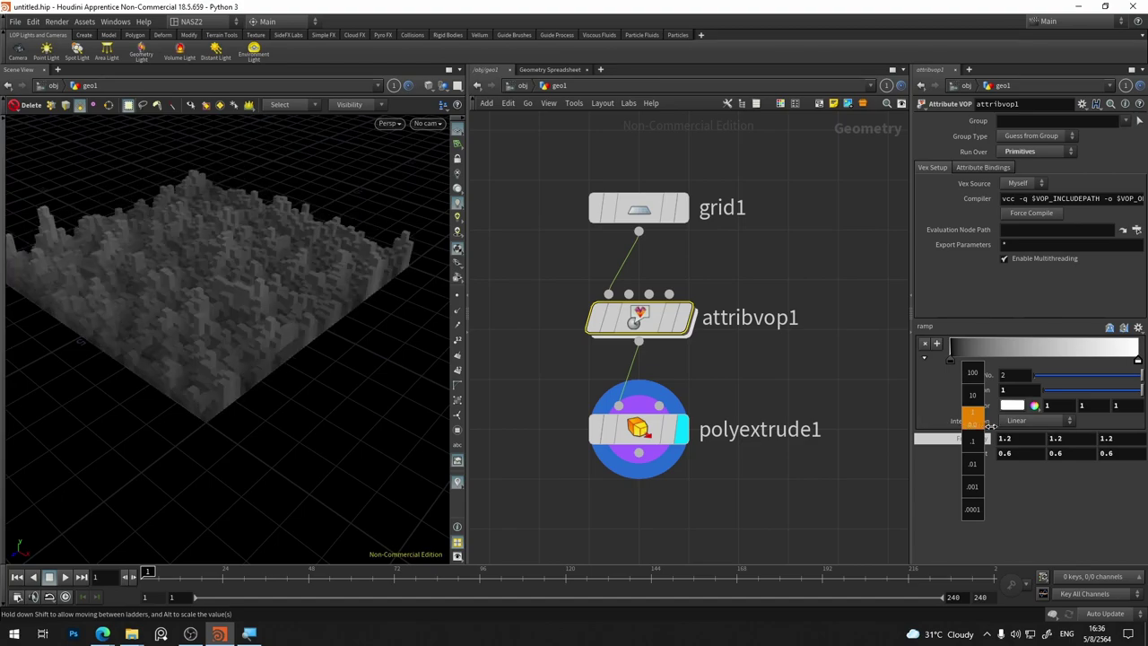
middle_drag(989, 425, 1022, 452)
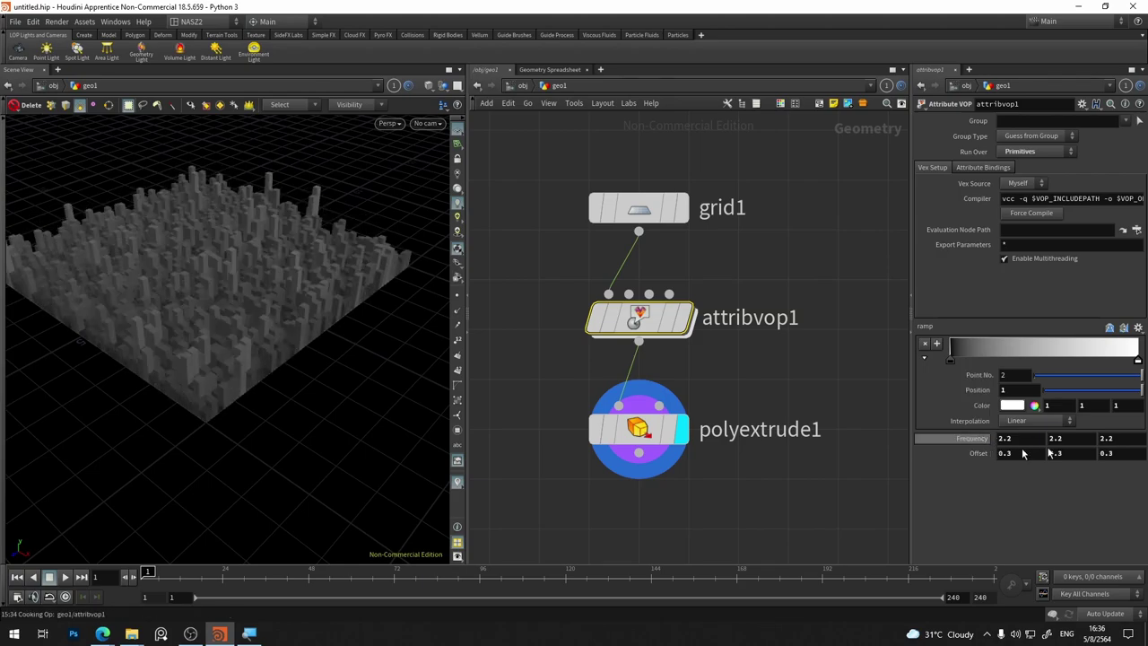
double_click(643, 321)
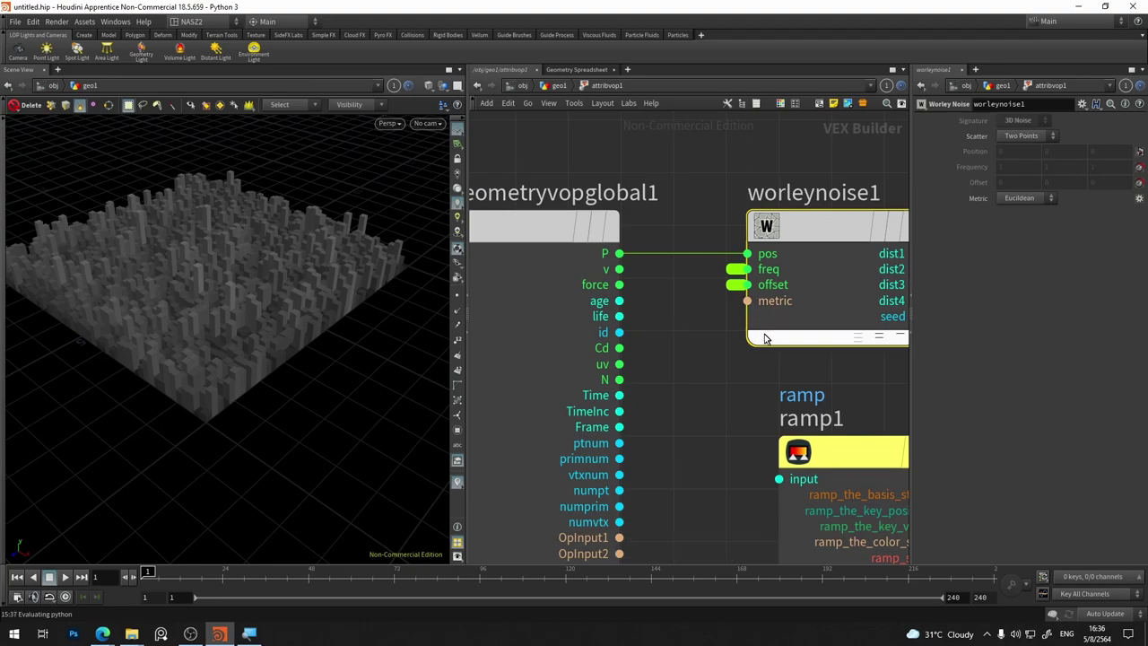
Step: Add an Anti-Aliased Noise node, aanoise1, above worleynoise1
middle_drag(785, 327, 672, 398)
key(Tab)
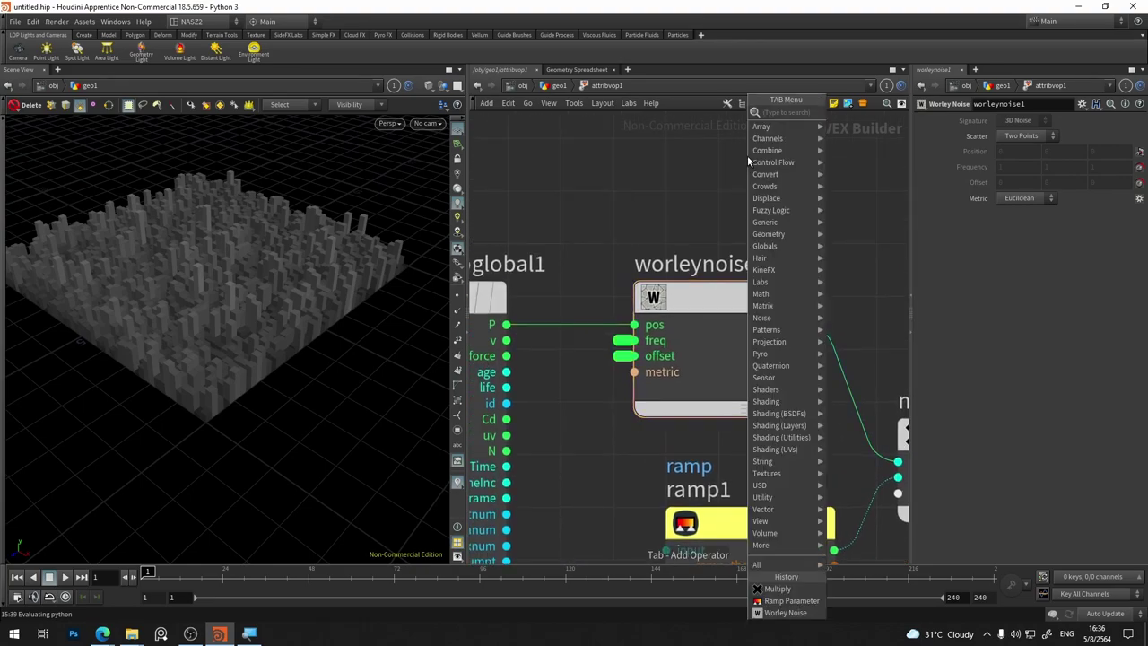
text(aa)
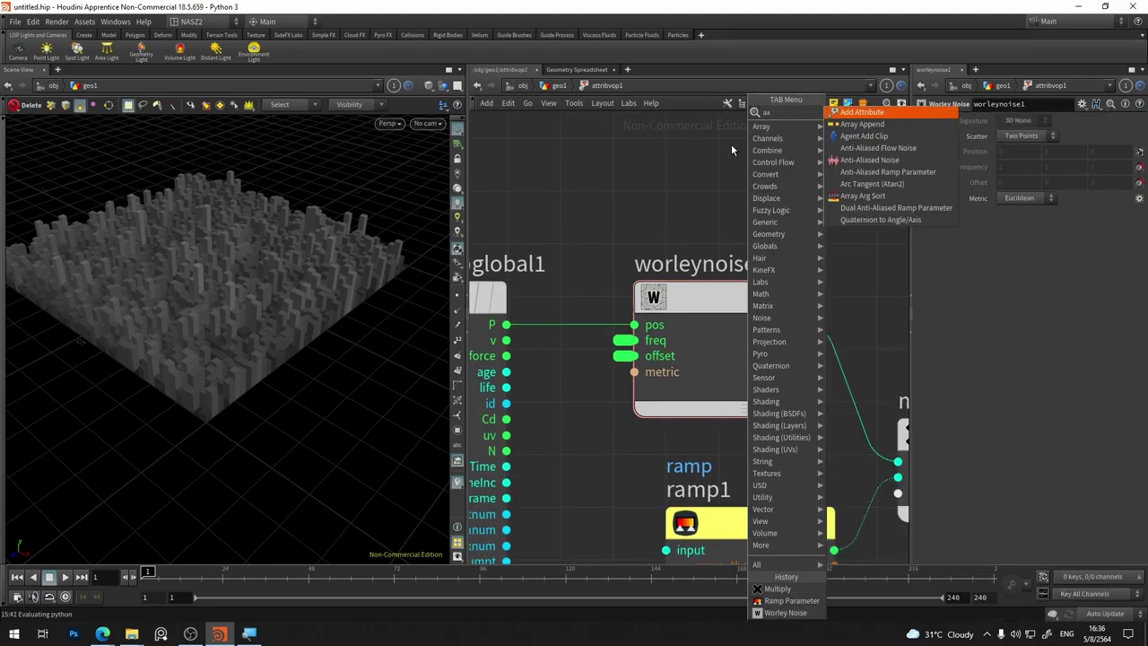
click(912, 161)
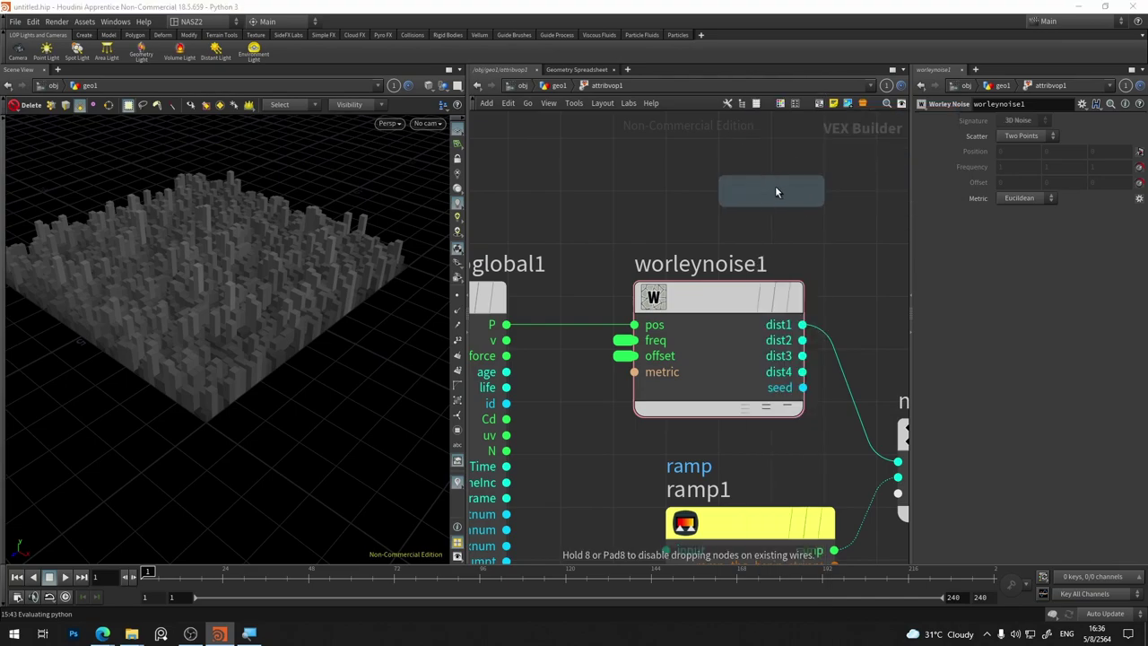
click(723, 180)
drag(722, 180, 729, 142)
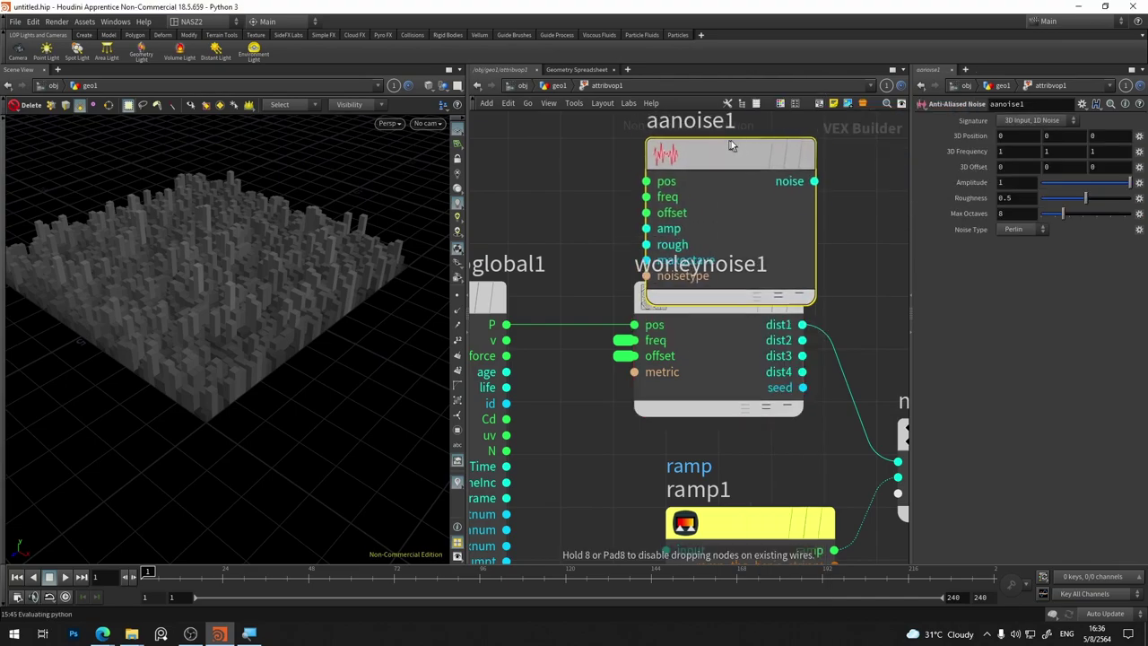
Step: Wire global P into aanoise1's pos and its noise into multiply1 input1
scroll(833, 261, down, 3)
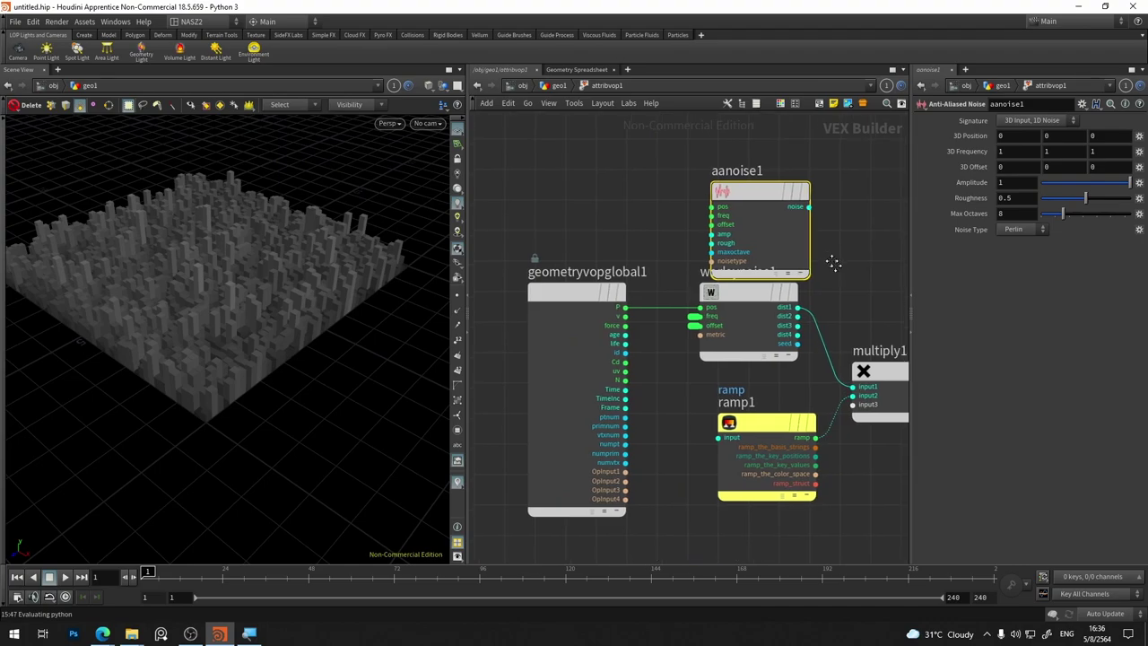
middle_drag(833, 262, 791, 226)
drag(582, 271, 674, 177)
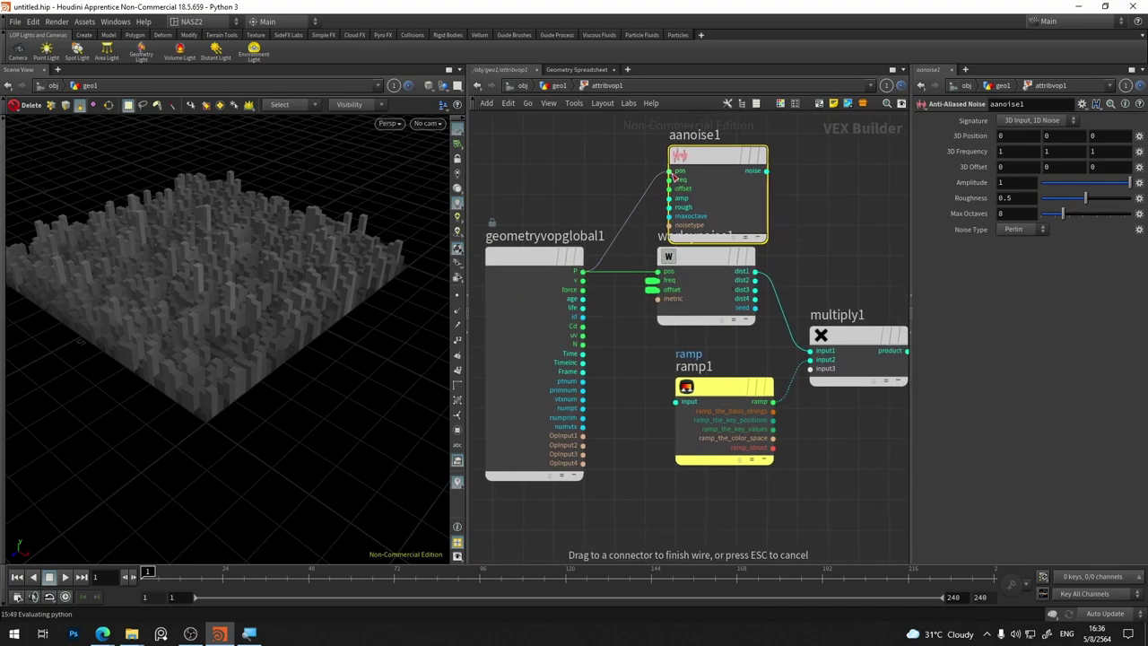
click(674, 176)
click(767, 170)
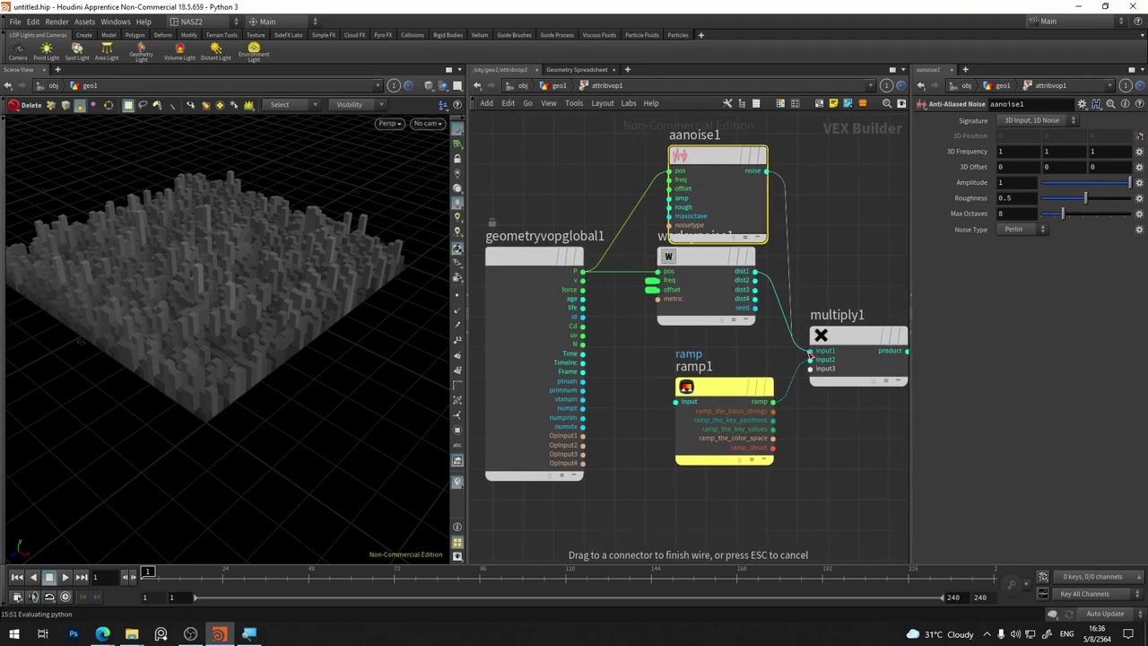
click(810, 350)
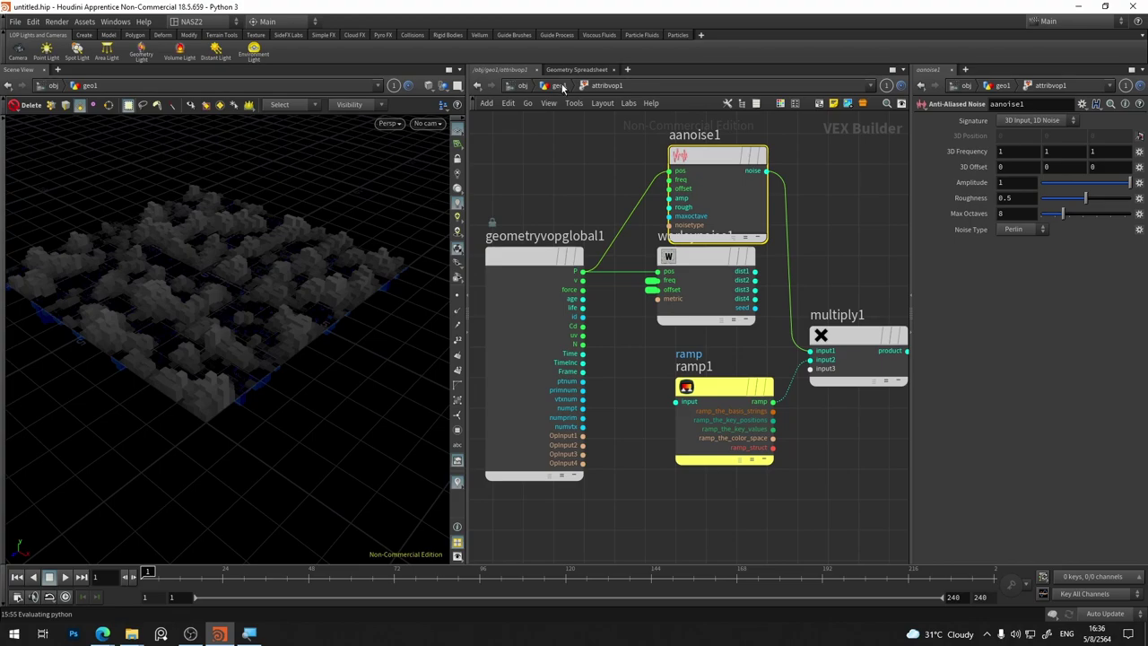
scroll(683, 175, up, 3)
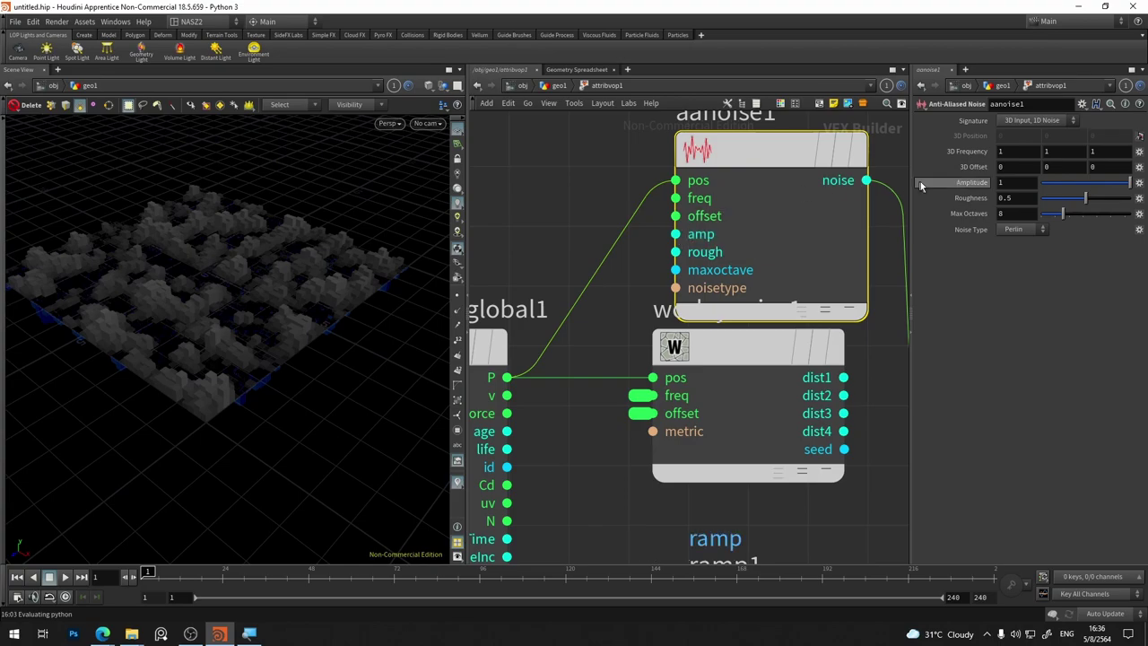
Step: Promote aanoise1's freq, amp and rough inputs to attribvop1 parameters
right_click(679, 204)
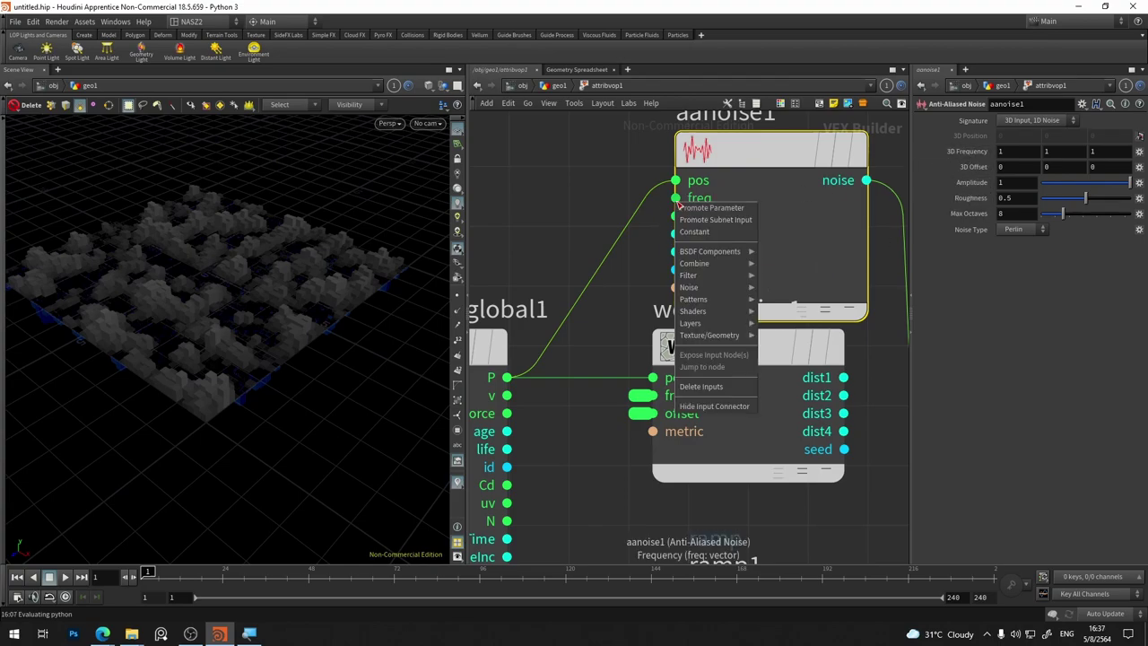
click(762, 209)
right_click(678, 237)
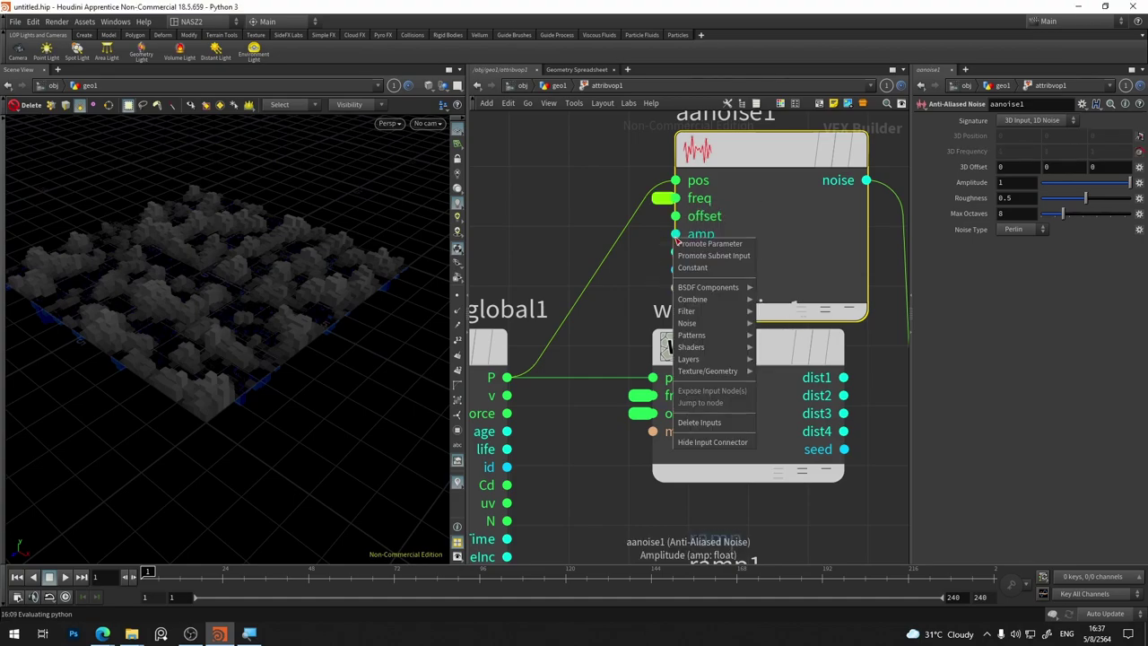
click(718, 245)
right_click(678, 253)
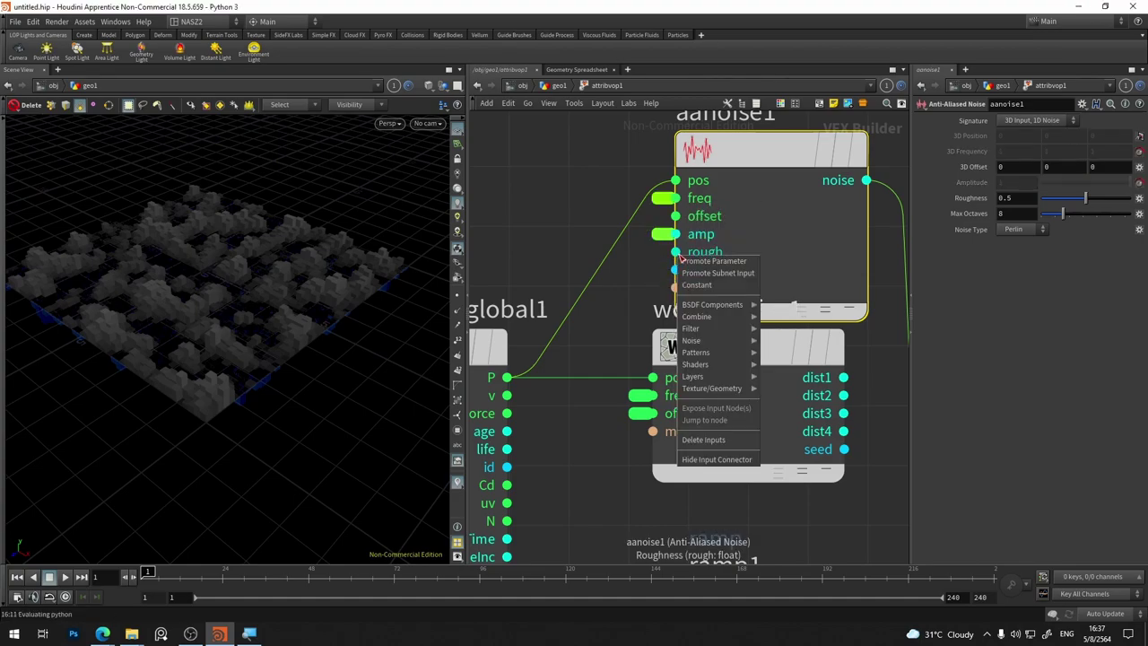
click(717, 259)
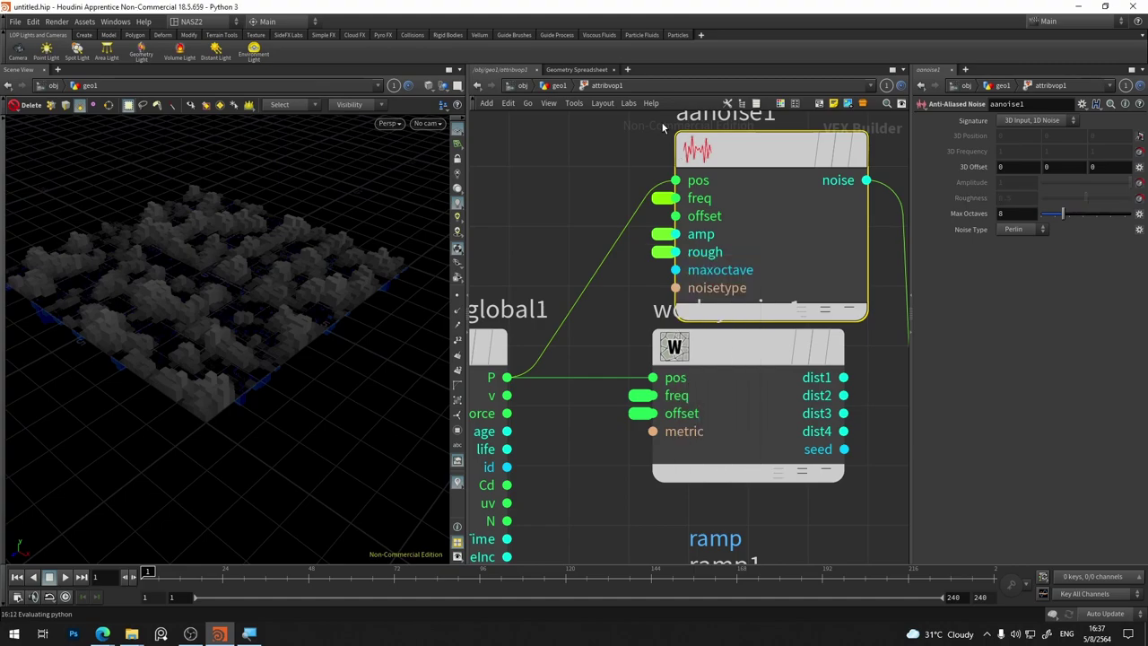
Step: Delete worleynoise1, move aanoise1 into its place, and return to geo1
click(733, 354)
key(Delete)
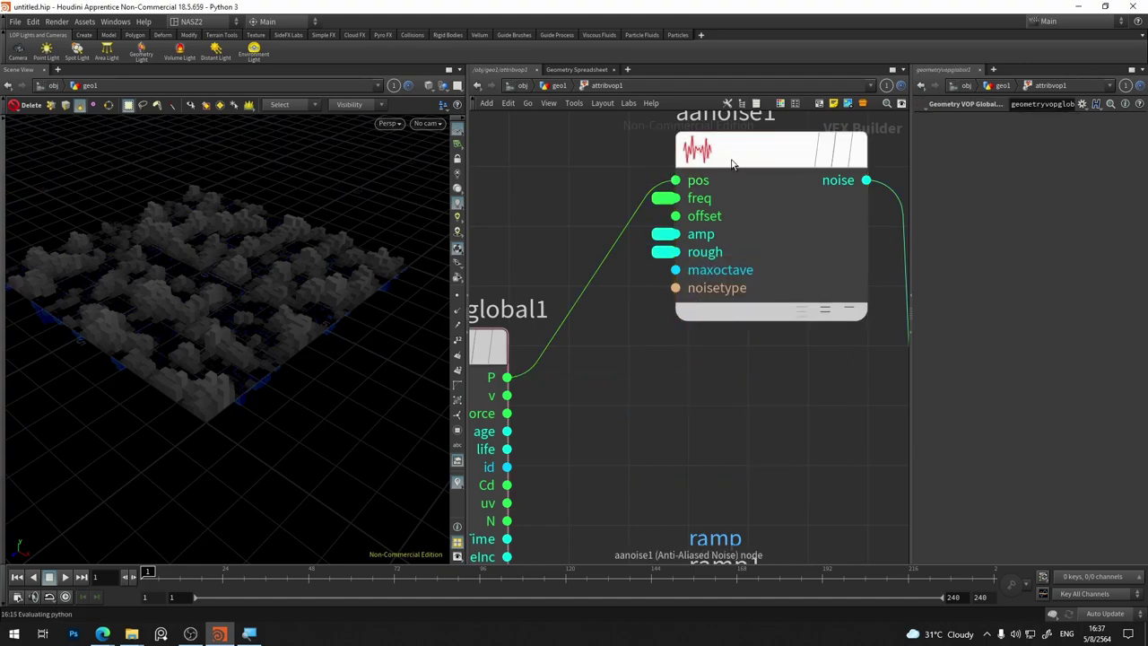
drag(678, 171, 655, 316)
click(552, 86)
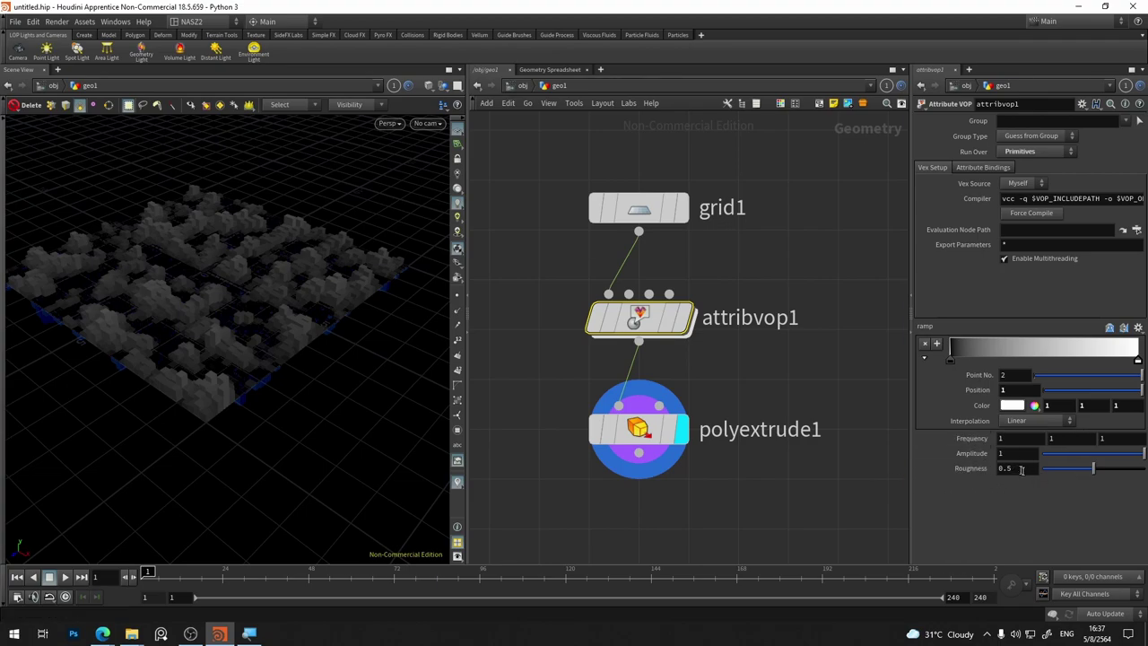
Step: Set attribvop1's noise Roughness to 0.187 and Frequency to 0.6
mouse_move(1093, 468)
mouse_down()
mouse_move(1037, 467)
mouse_move(1070, 468)
mouse_up()
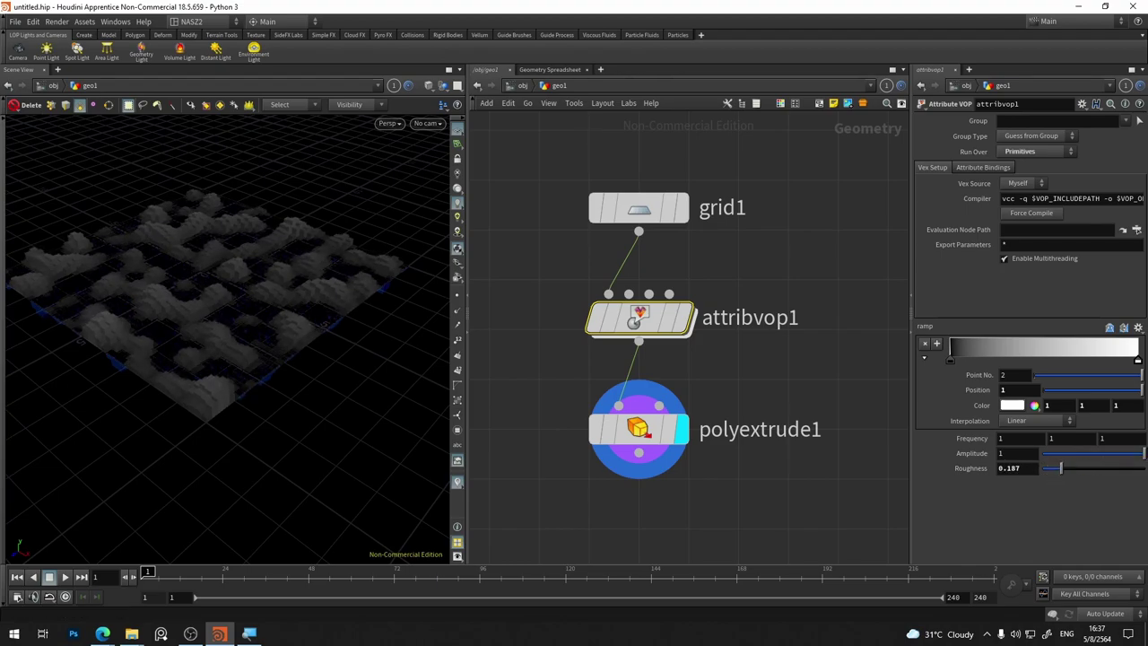
mouse_move(1137, 452)
mouse_down()
mouse_move(1103, 458)
mouse_move(1137, 453)
mouse_up()
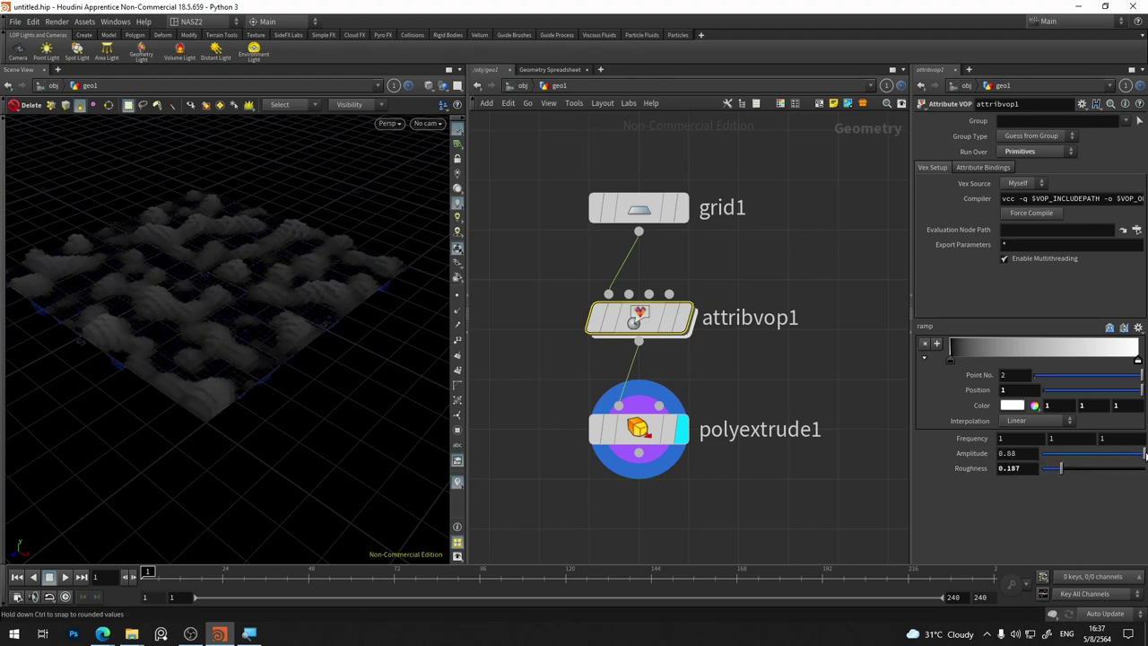
mouse_move(965, 438)
middle_down()
mouse_move(1067, 436)
mouse_move(919, 438)
mouse_move(958, 436)
middle_up()
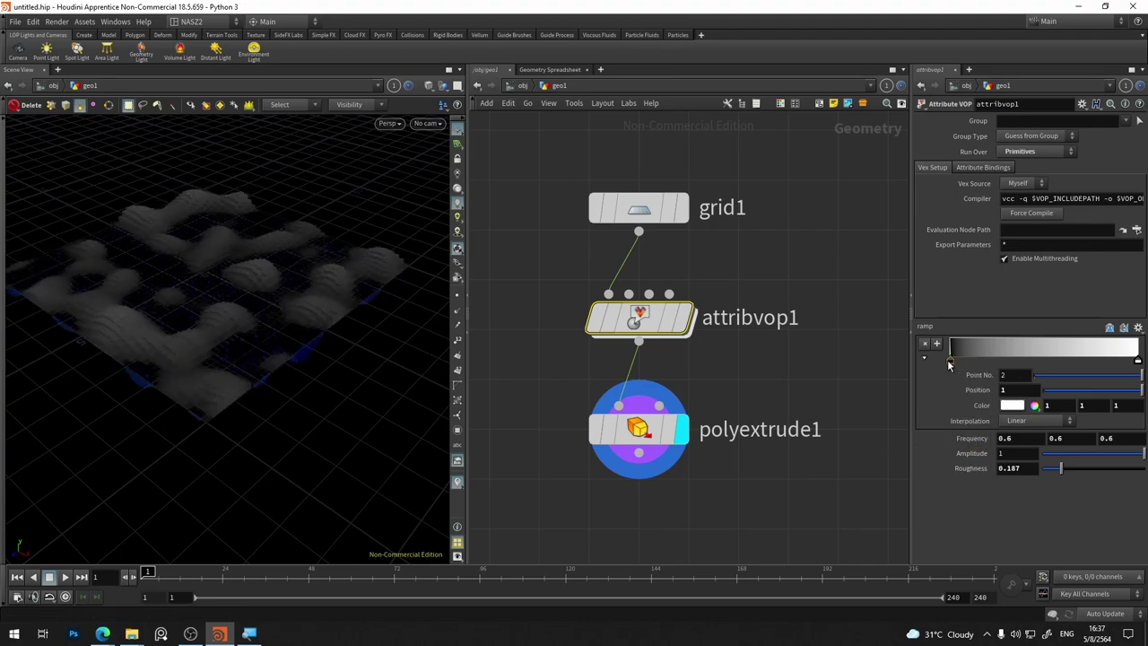
Step: Move the ramp's second point, set Catmull-Rom interpolation, and re-enter attribvop1
drag(951, 360, 1107, 359)
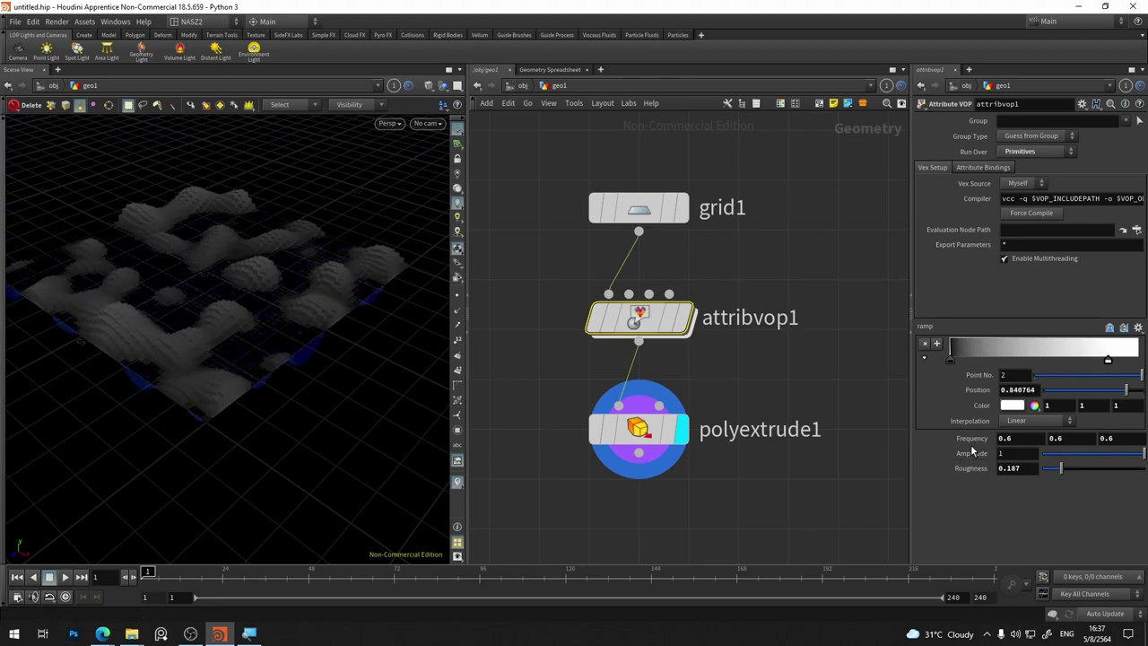
click(1036, 422)
click(1033, 455)
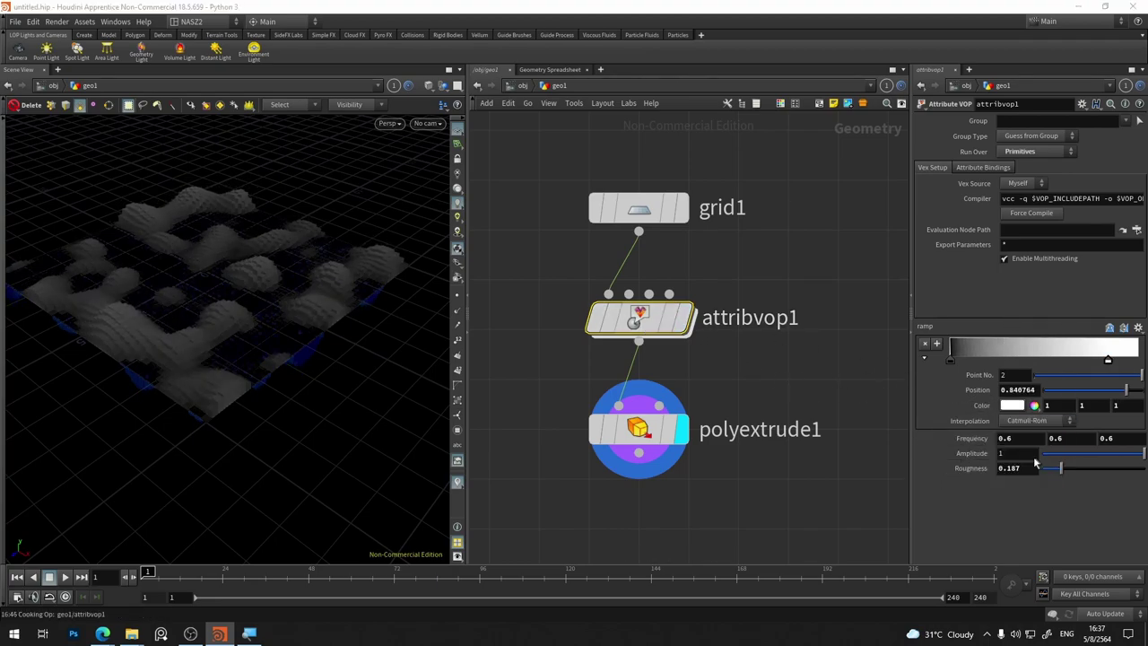
double_click(638, 318)
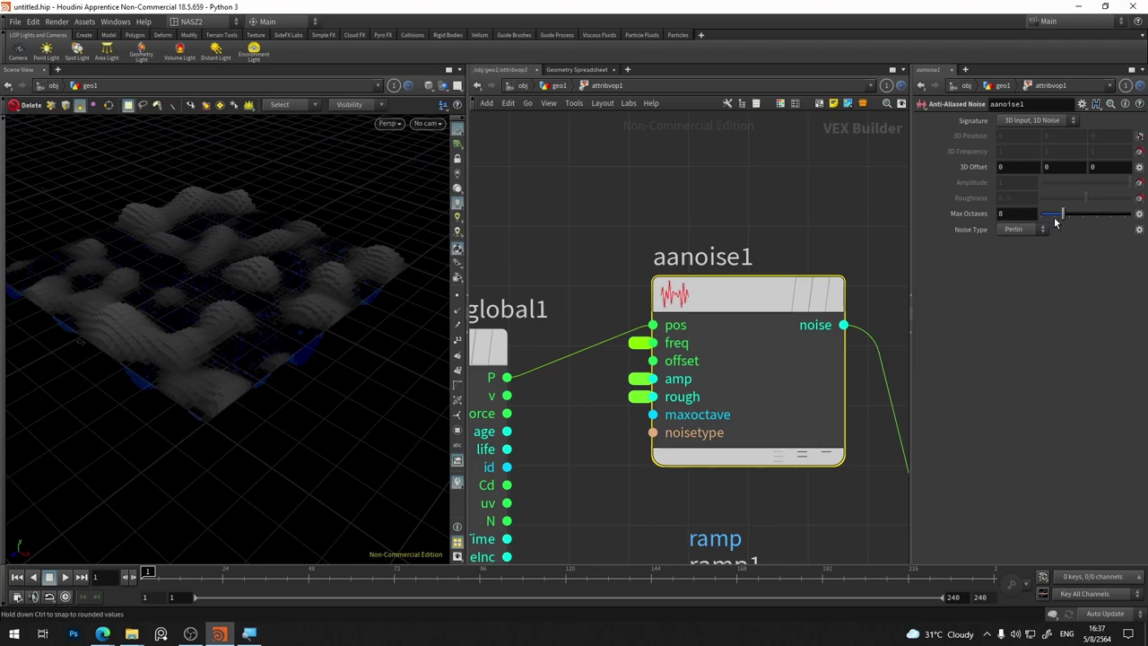
Step: Give aanoise1 offset 0.4, Max Octaves 9 and Simplex type, then search nodes for 'noise'
mouse_move(1010, 167)
middle_down()
mouse_move(1043, 166)
mouse_move(972, 166)
middle_up()
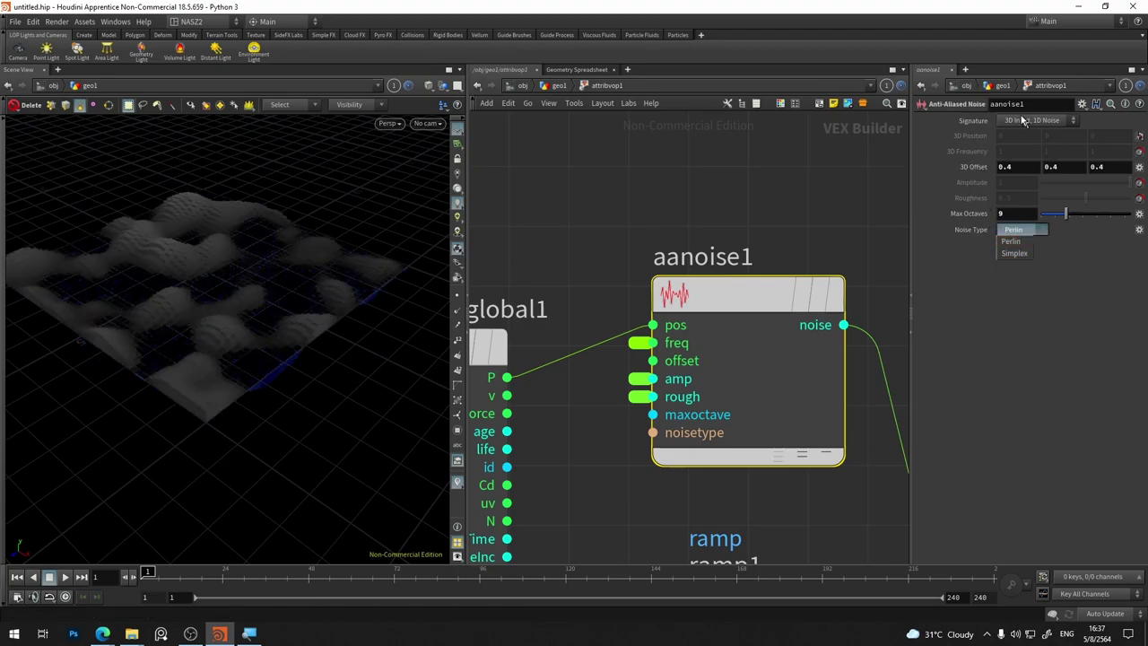
click(1015, 254)
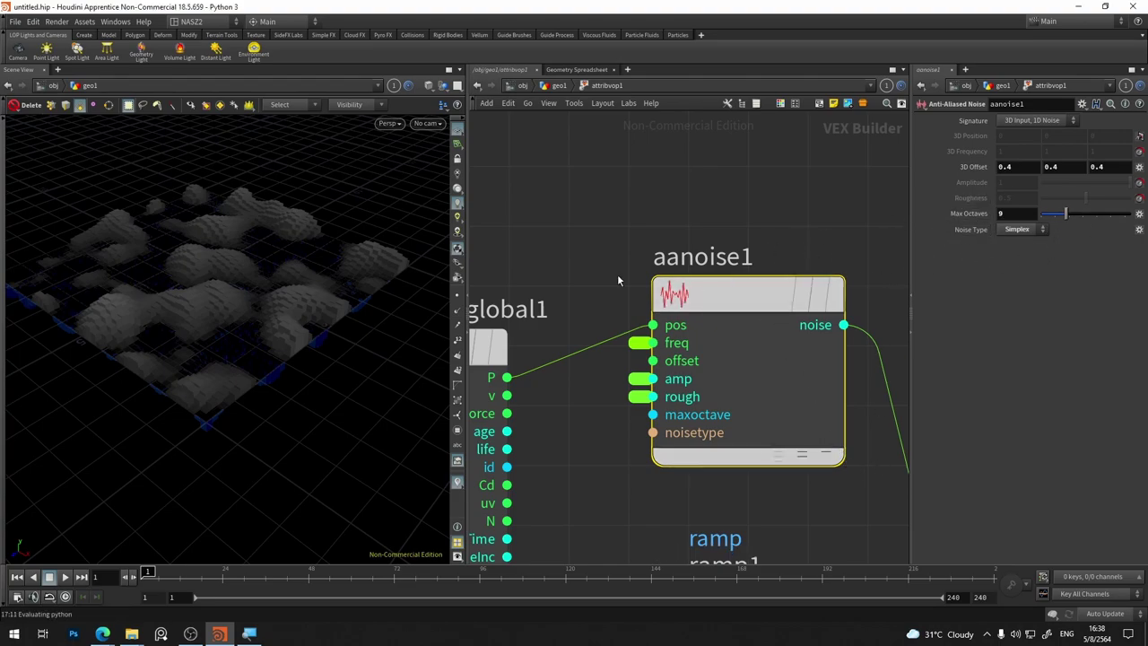
middle_drag(710, 193, 715, 284)
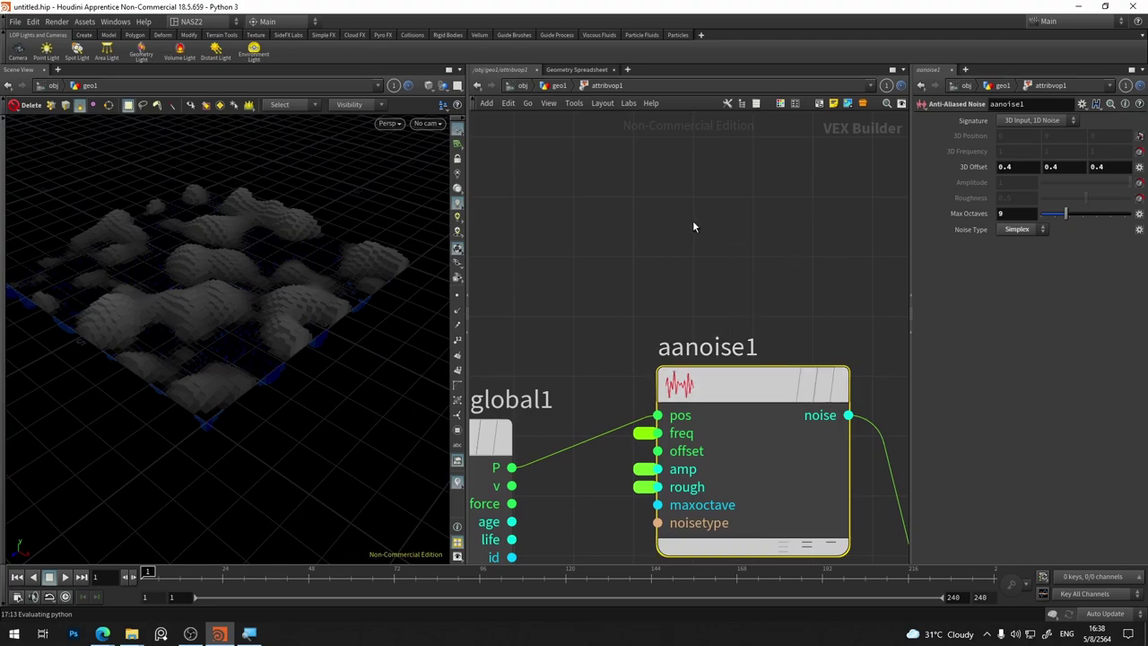
key(Tab)
text(noise)
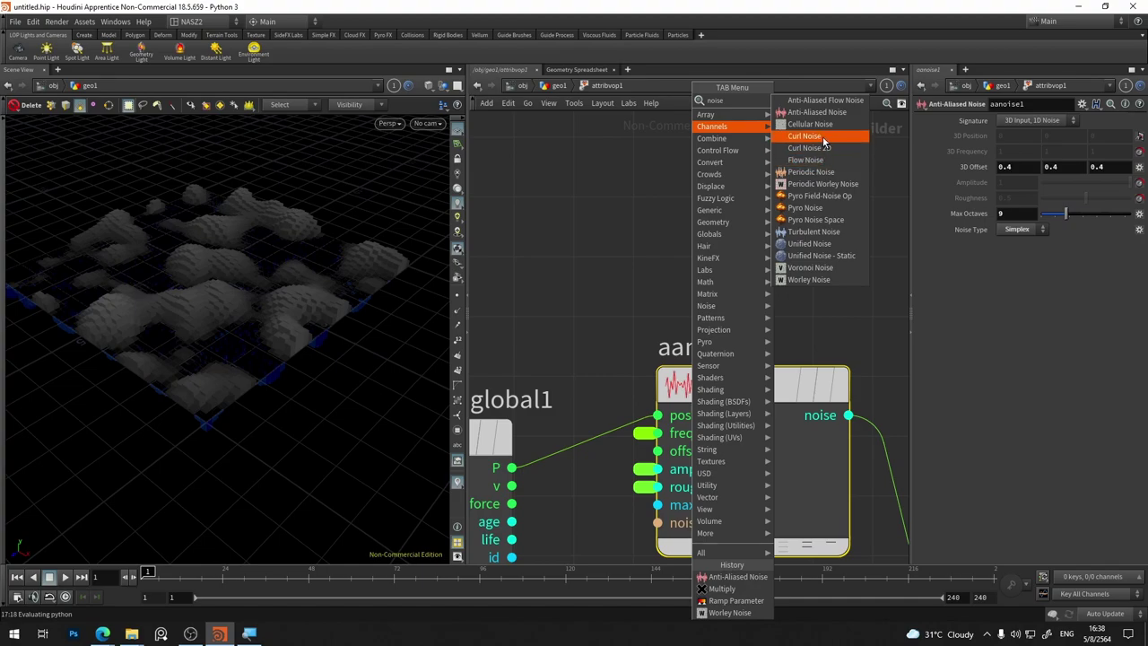
Step: Add turbnoise1 with global P into its pos and its noise into multiply1 input1
click(814, 231)
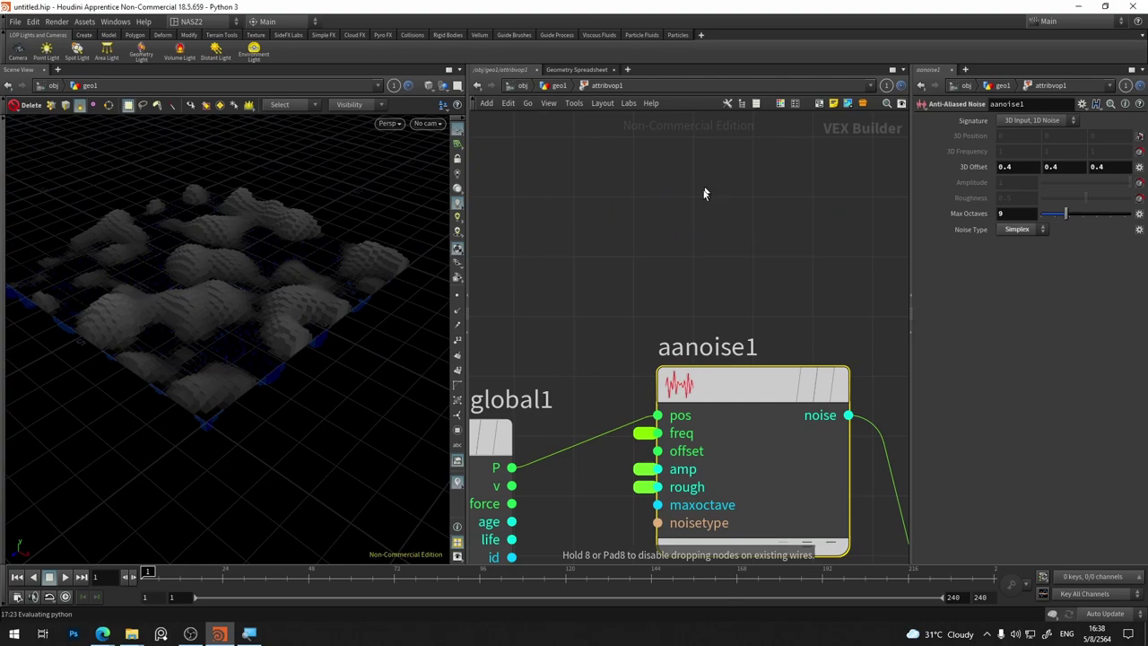
click(630, 256)
middle_drag(630, 257, 692, 237)
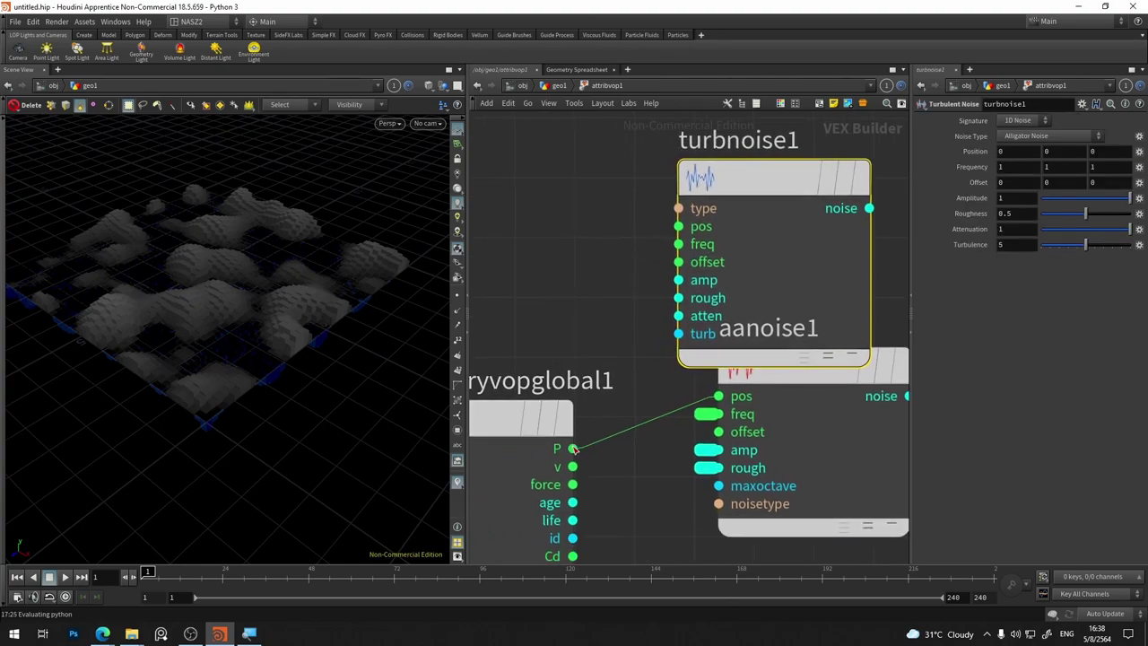
click(574, 448)
click(679, 226)
middle_drag(651, 210, 480, 190)
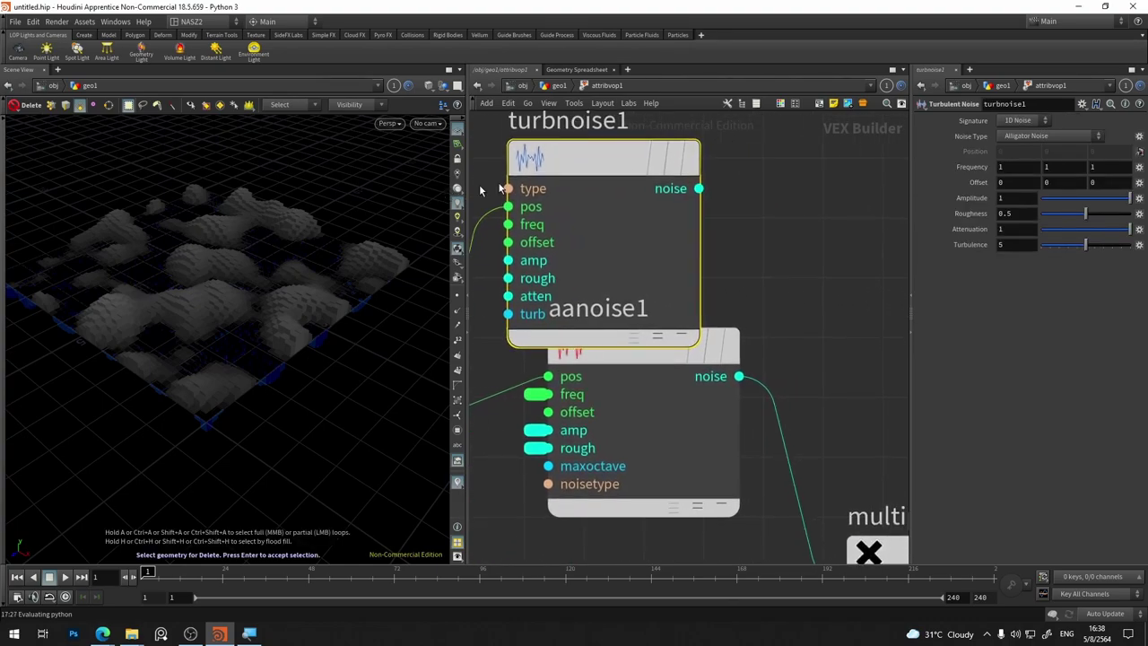
click(699, 188)
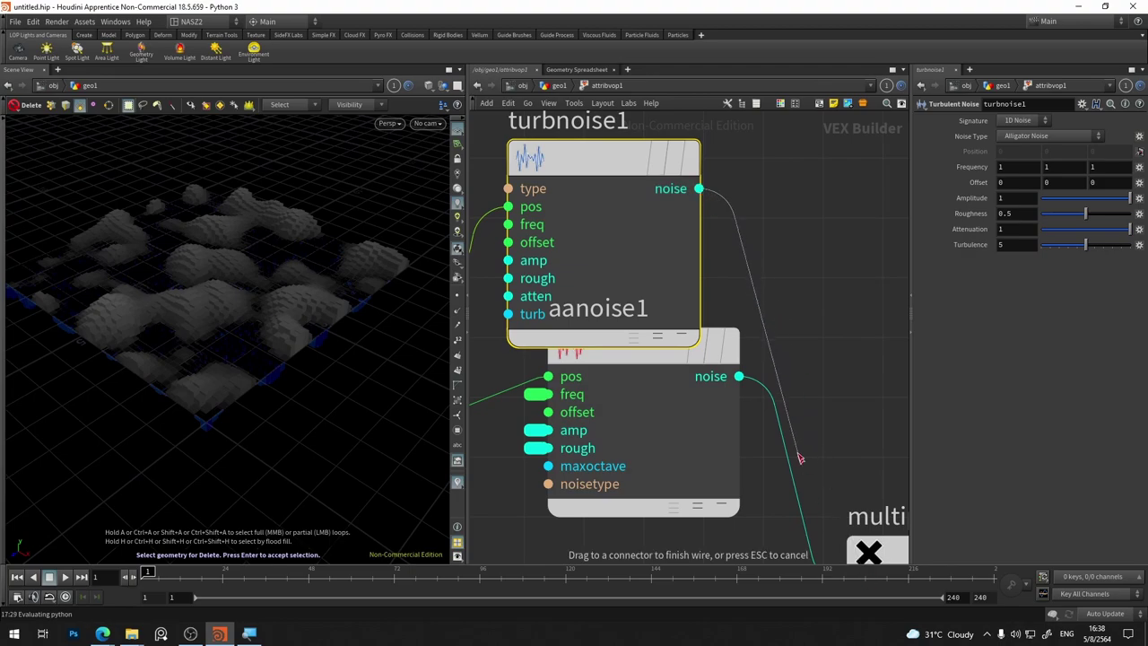
scroll(798, 377, down, 5)
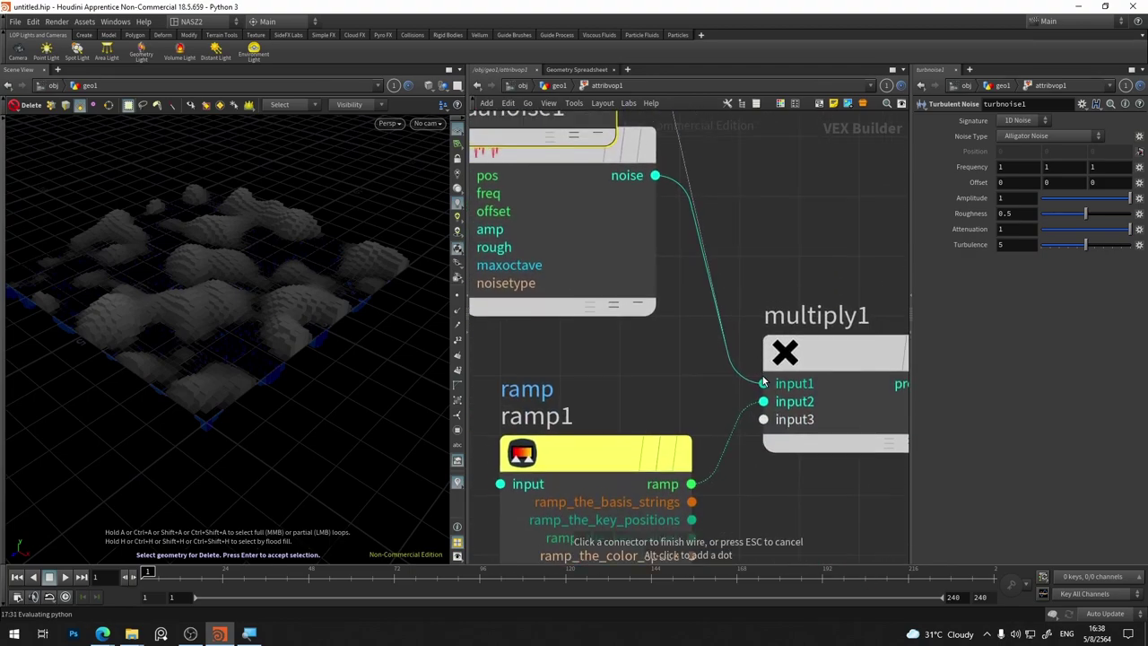
click(762, 383)
Step: Delete aanoise1 and move turbnoise1 into the freed space
scroll(737, 172, up, 3)
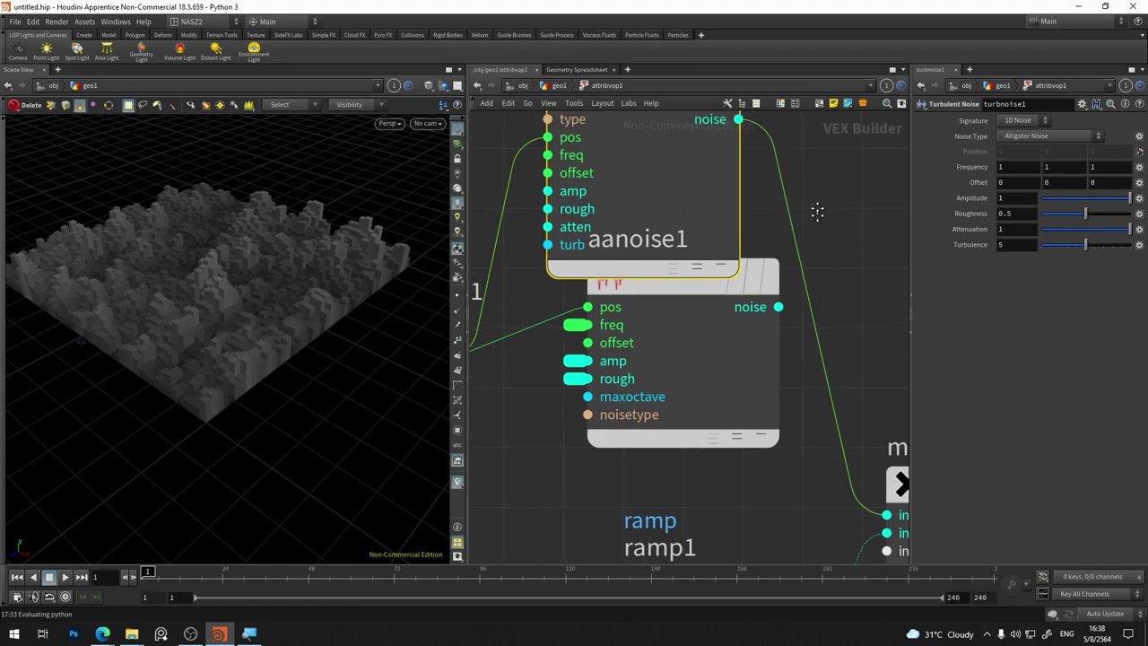
scroll(580, 240, up, 3)
click(716, 425)
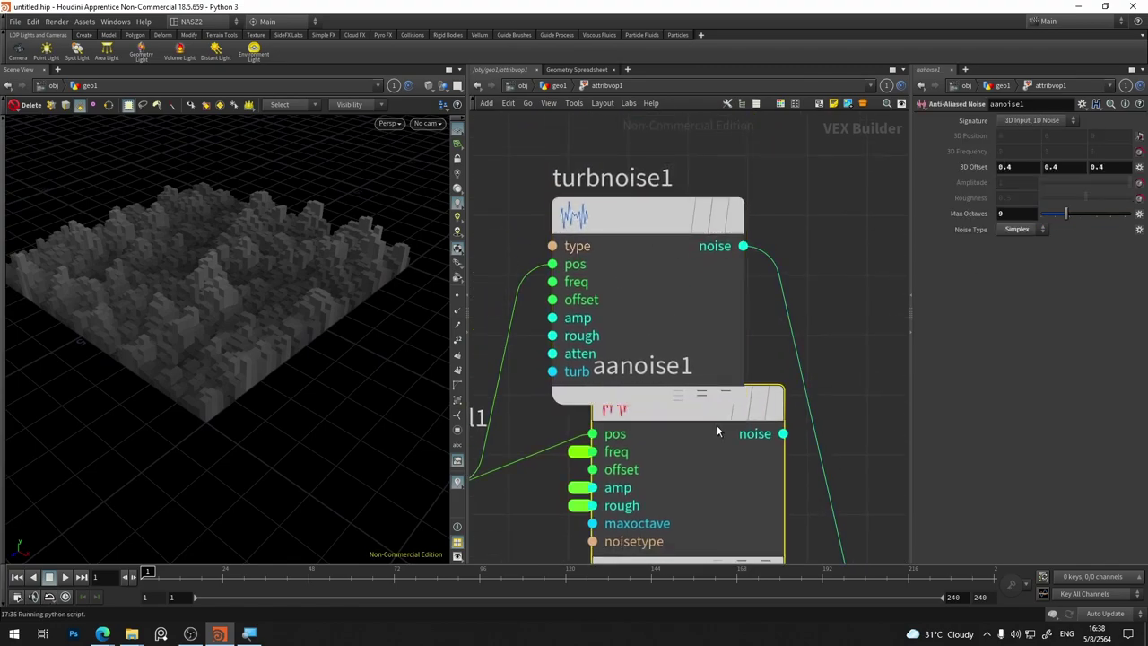
key(Delete)
drag(642, 224, 668, 318)
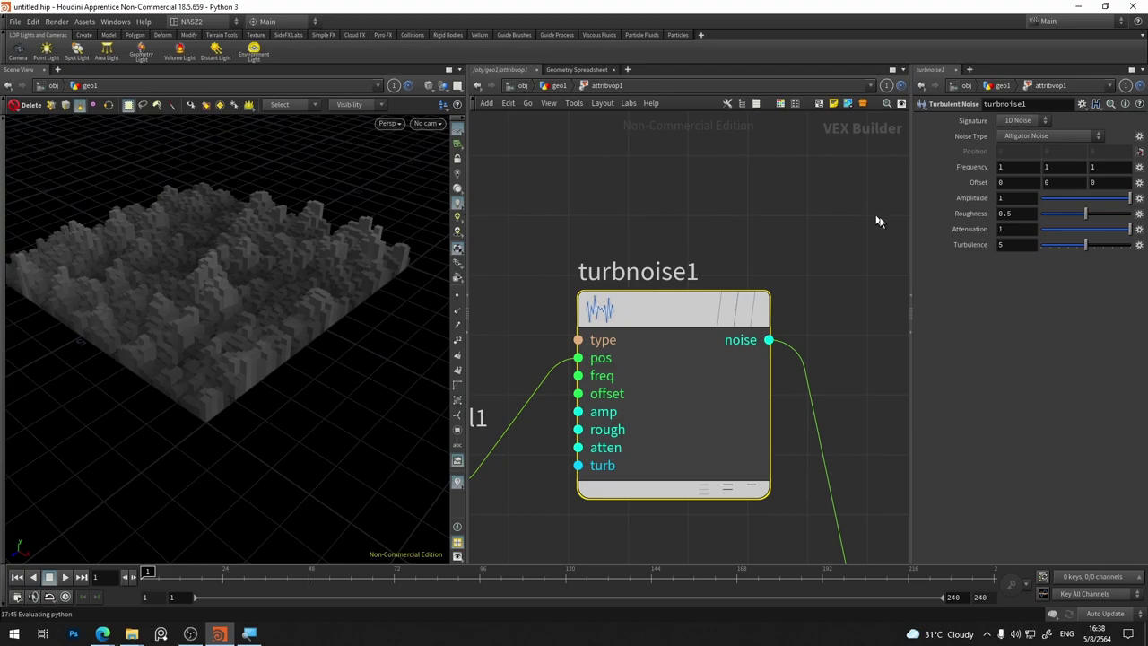
Step: Keep the 1D Noise signature and try Original Perlin, Sparse Convolution, Alligator and Simplex noise types
click(1020, 124)
click(1069, 134)
click(1061, 136)
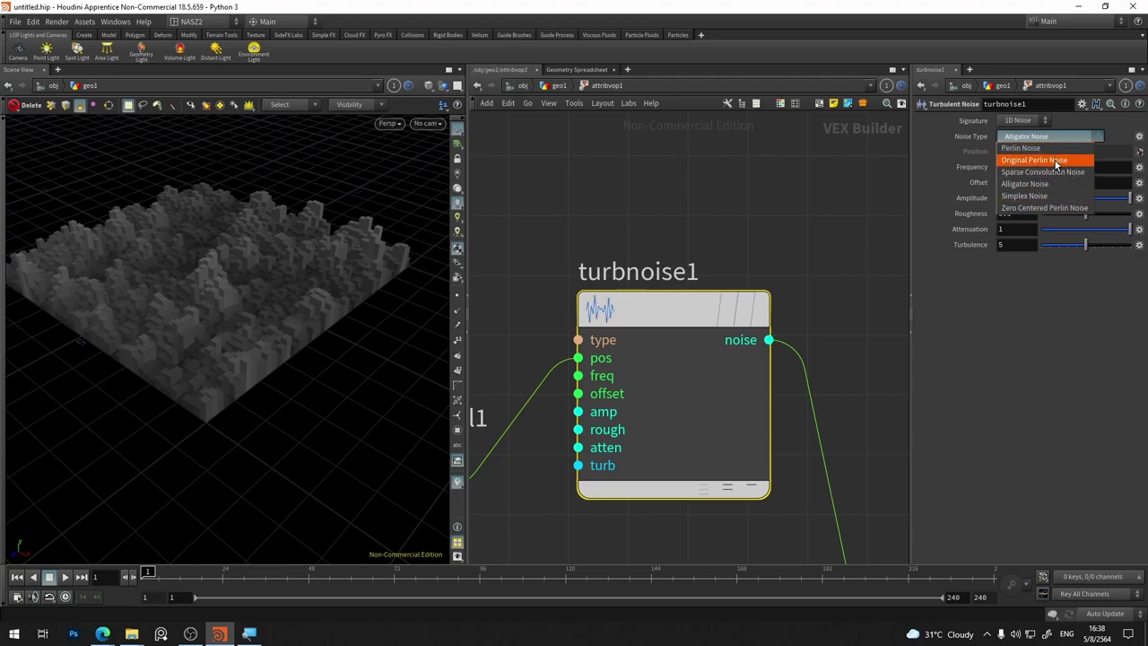
click(1056, 162)
click(1056, 136)
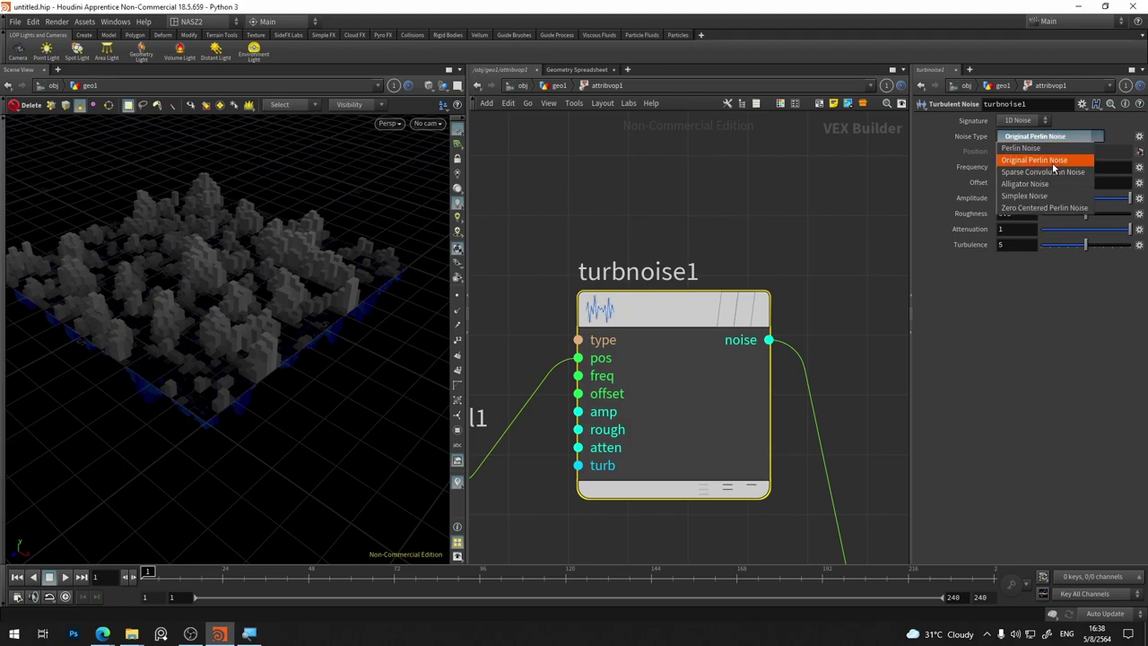
click(1053, 167)
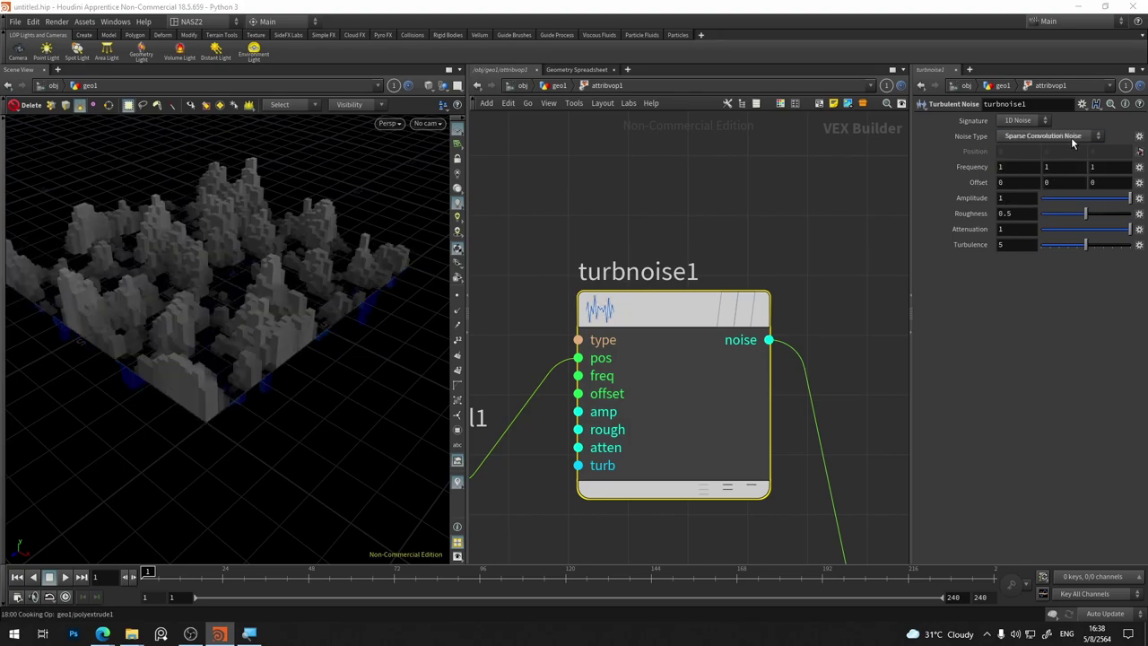
click(1072, 139)
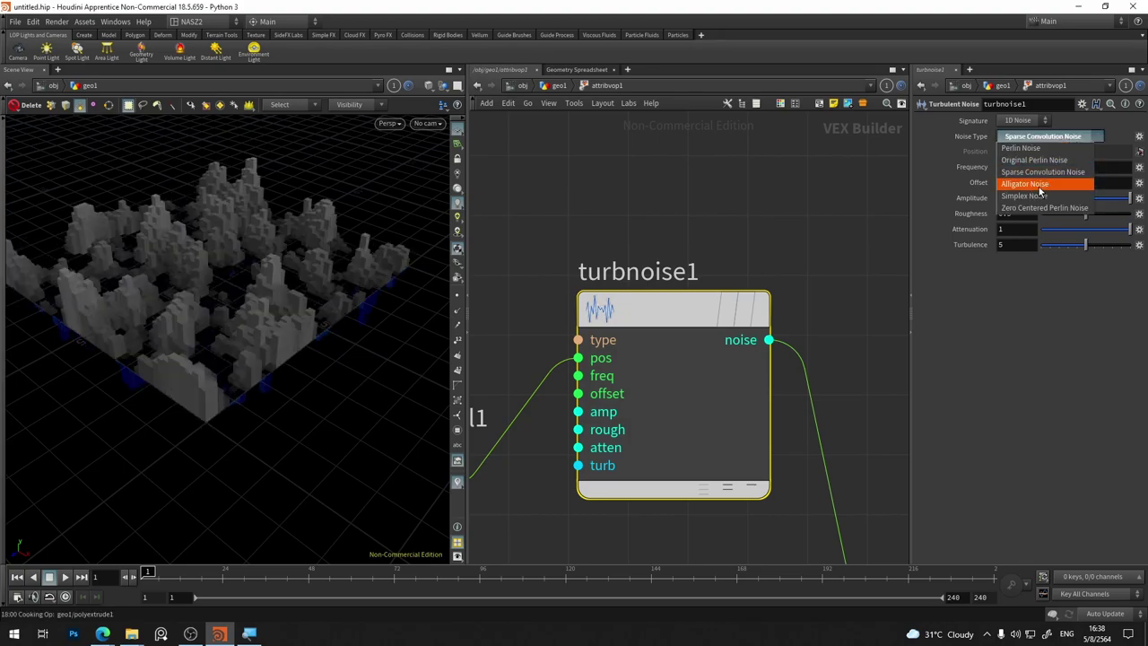
click(1033, 185)
click(1043, 139)
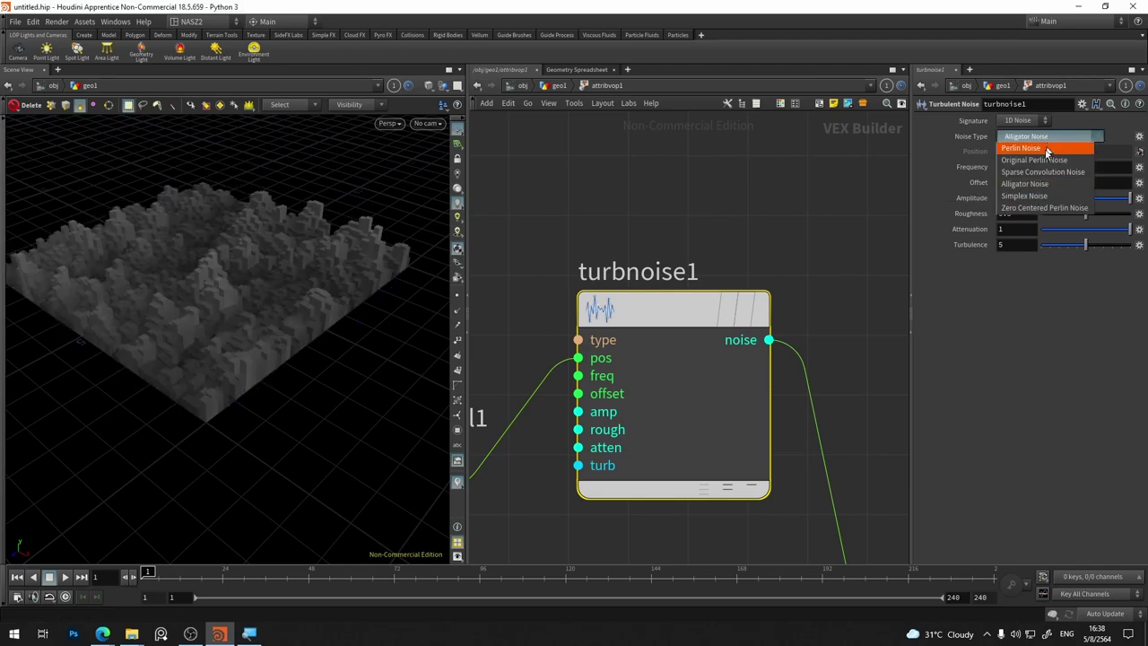
click(1040, 192)
Step: Try Zero Centered Perlin and Original Perlin noise, finishing on Perlin Noise
click(1051, 137)
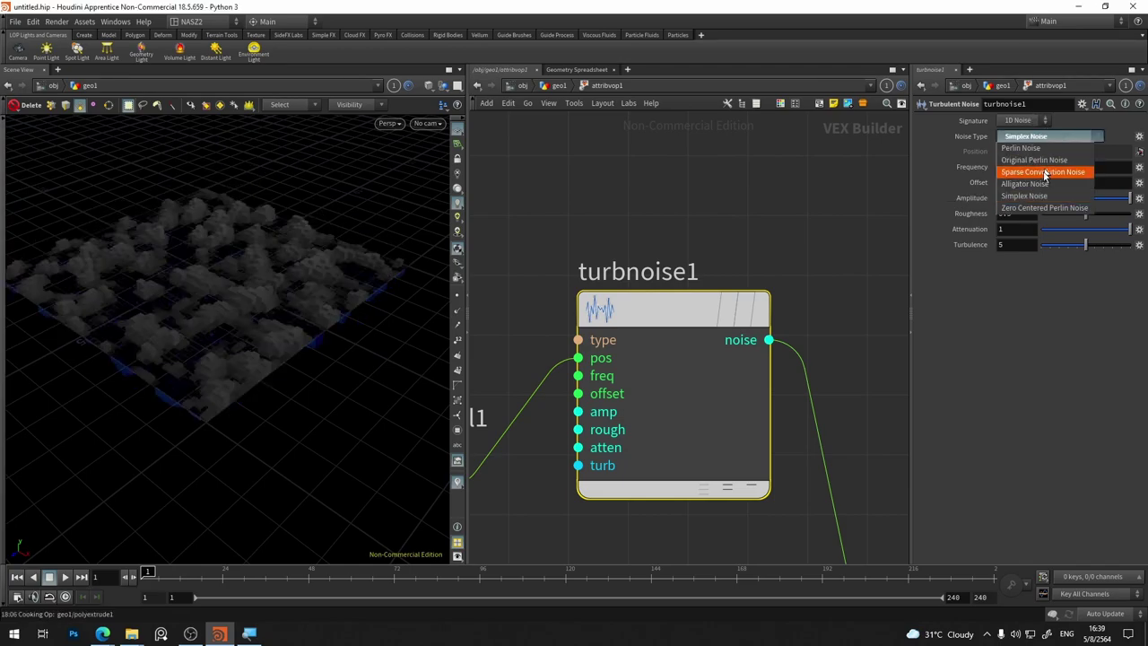
click(1048, 207)
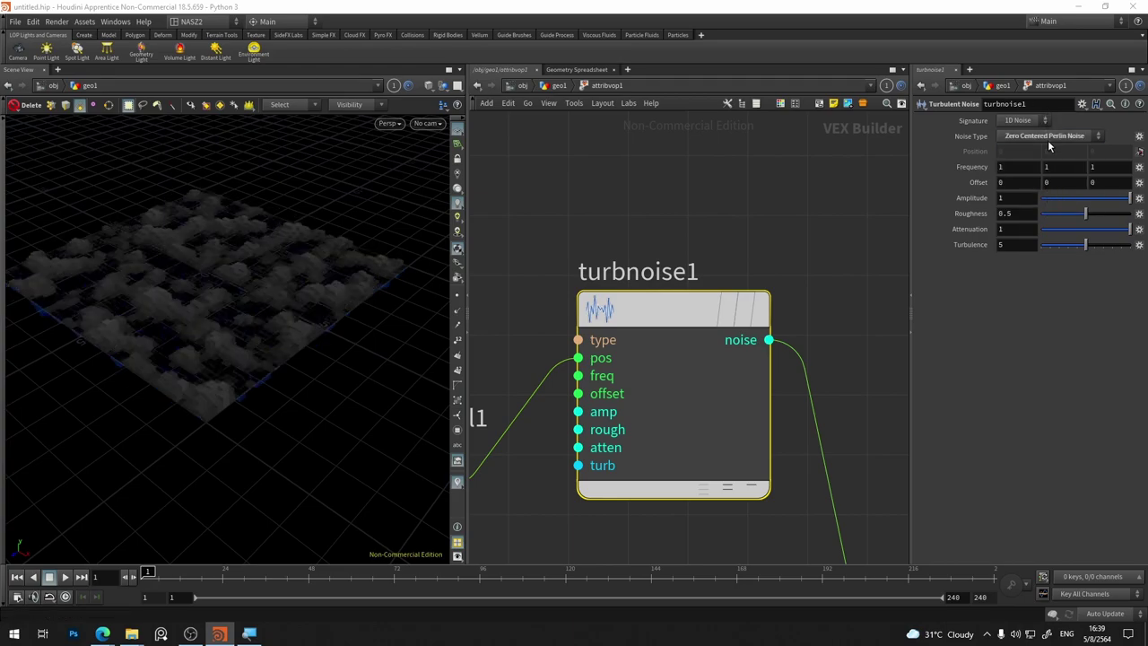
click(1048, 140)
click(1054, 145)
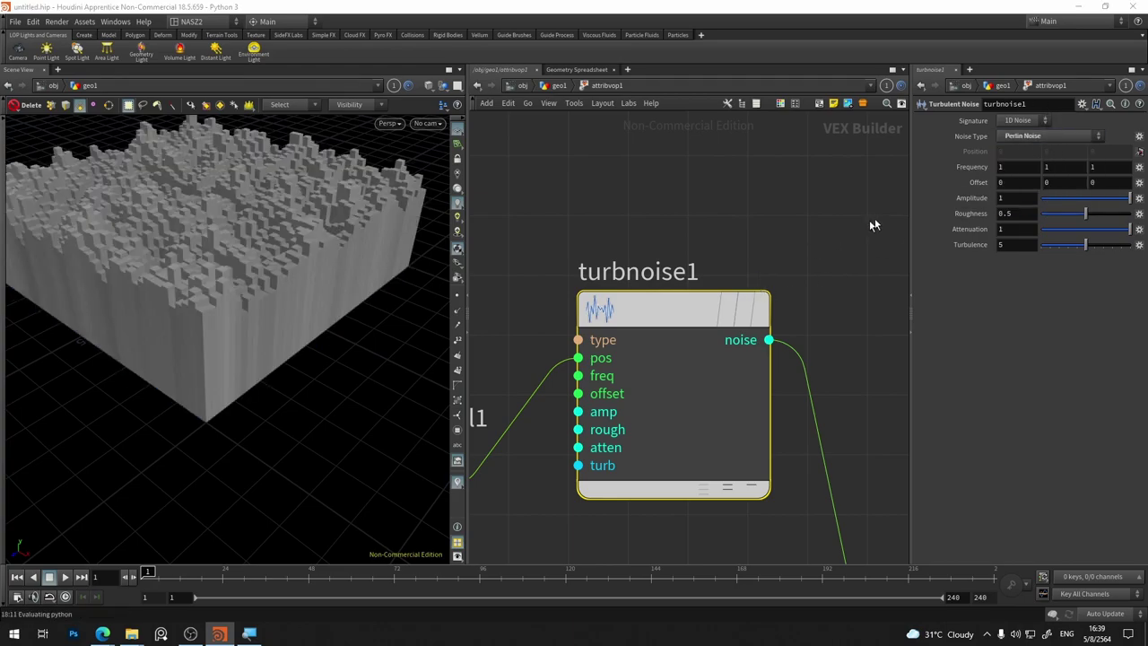
click(1054, 135)
click(1033, 161)
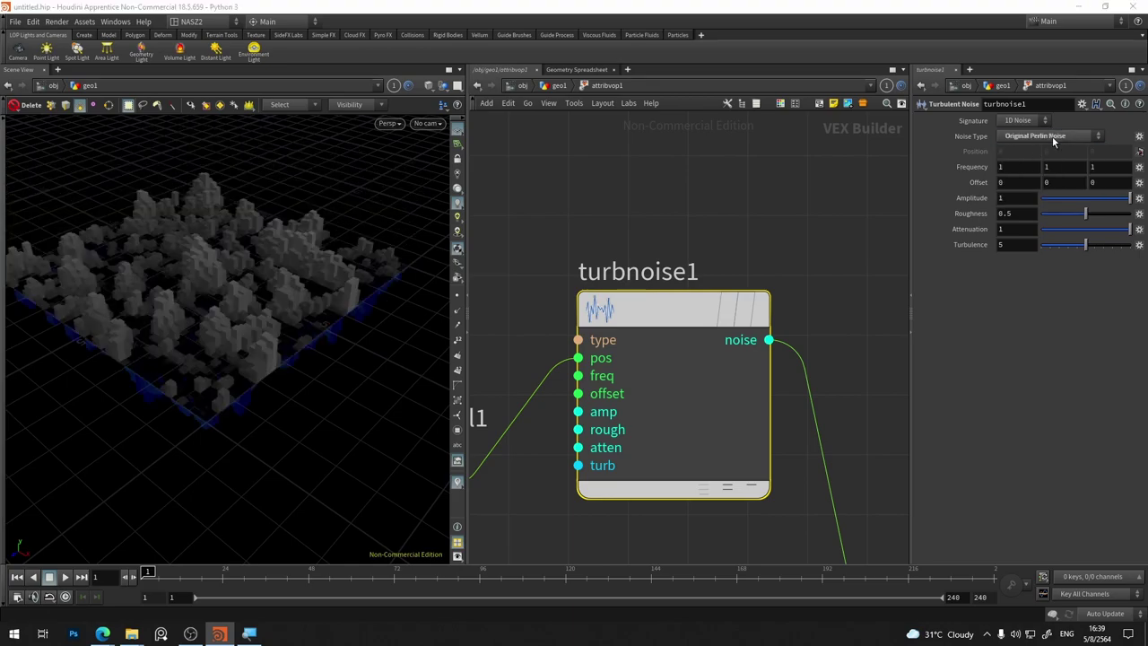
click(1054, 135)
click(1031, 147)
Step: Set turbnoise1 Amplitude to about 0.26, Frequency to 0.2 and Roughness to 0.651
drag(1128, 198, 1097, 198)
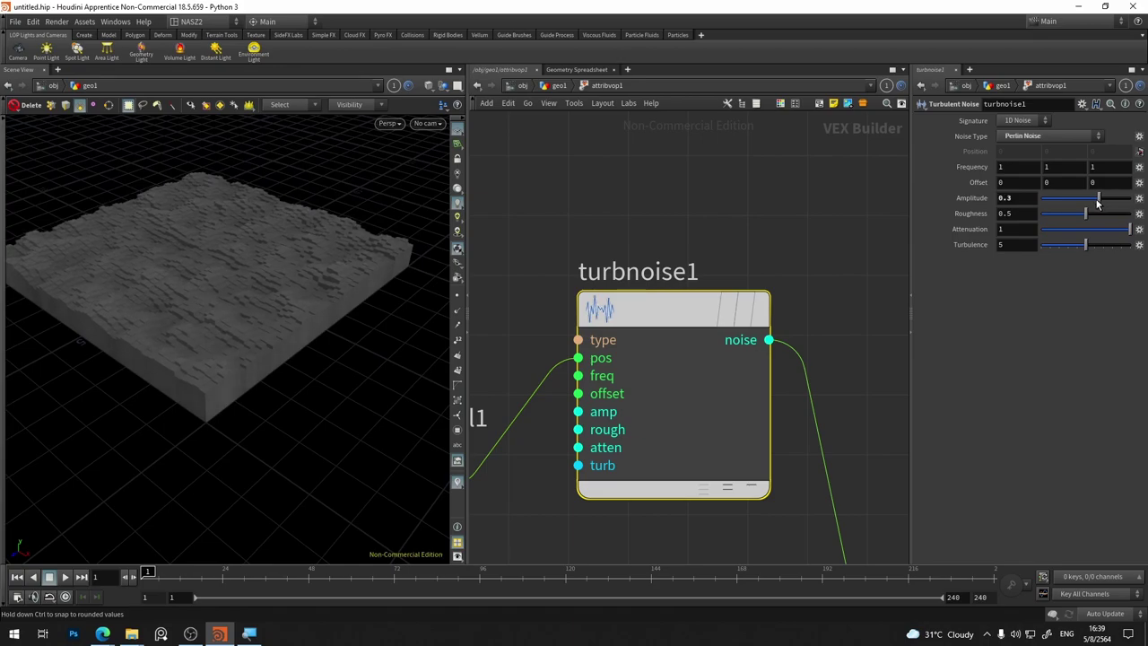
mouse_move(962, 166)
middle_down()
mouse_move(995, 168)
mouse_move(912, 167)
middle_up()
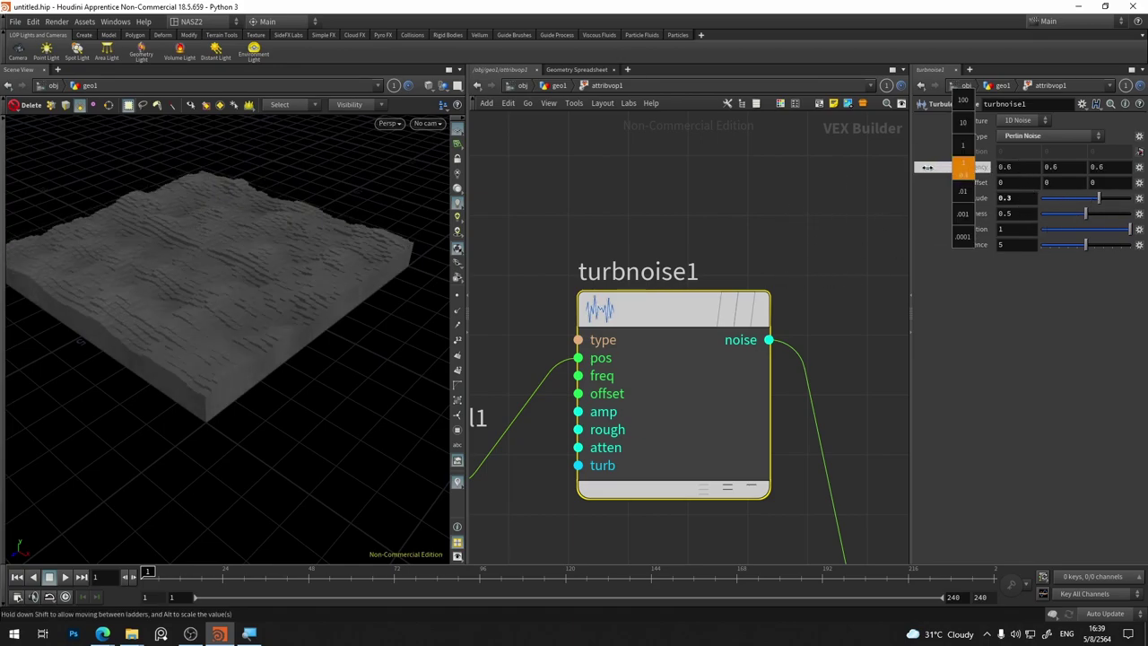
key(Escape)
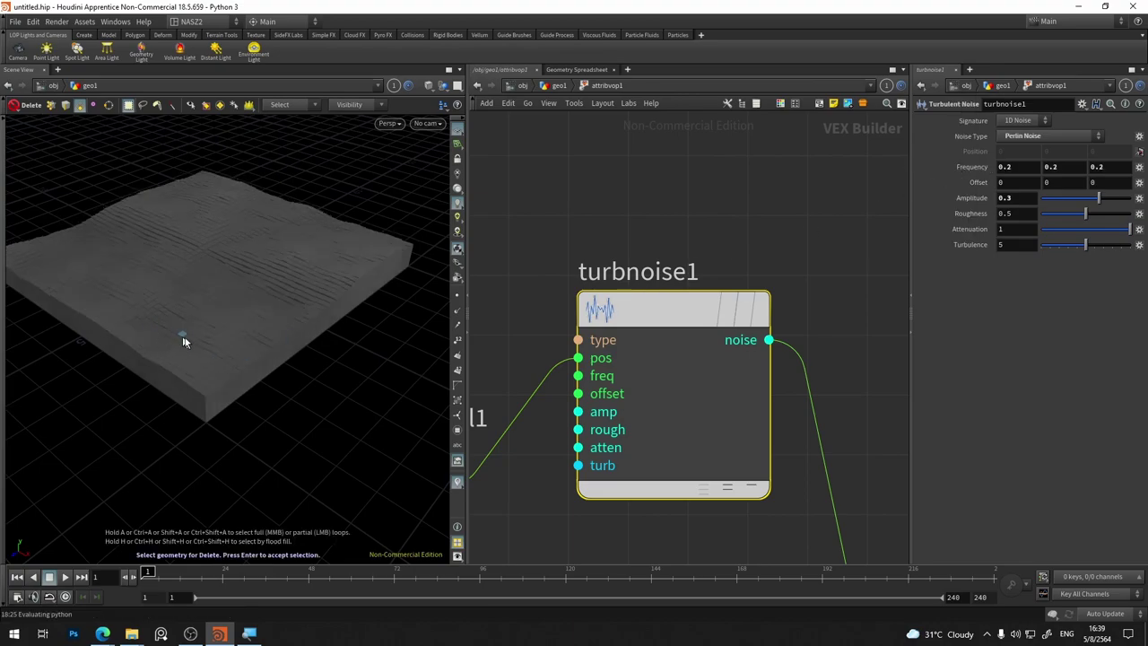
mouse_move(184, 337)
mouse_down()
mouse_move(188, 289)
mouse_move(180, 325)
mouse_up()
scroll(182, 328, up, 2)
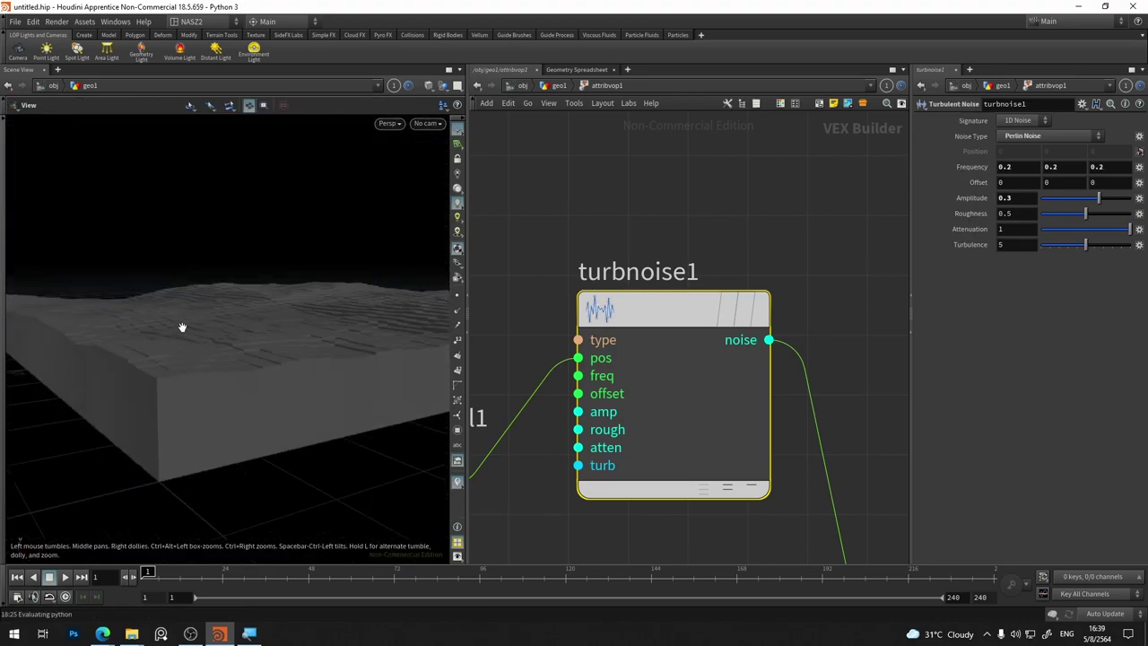
scroll(140, 328, up, 2)
scroll(209, 327, up, 2)
scroll(210, 327, down, 2)
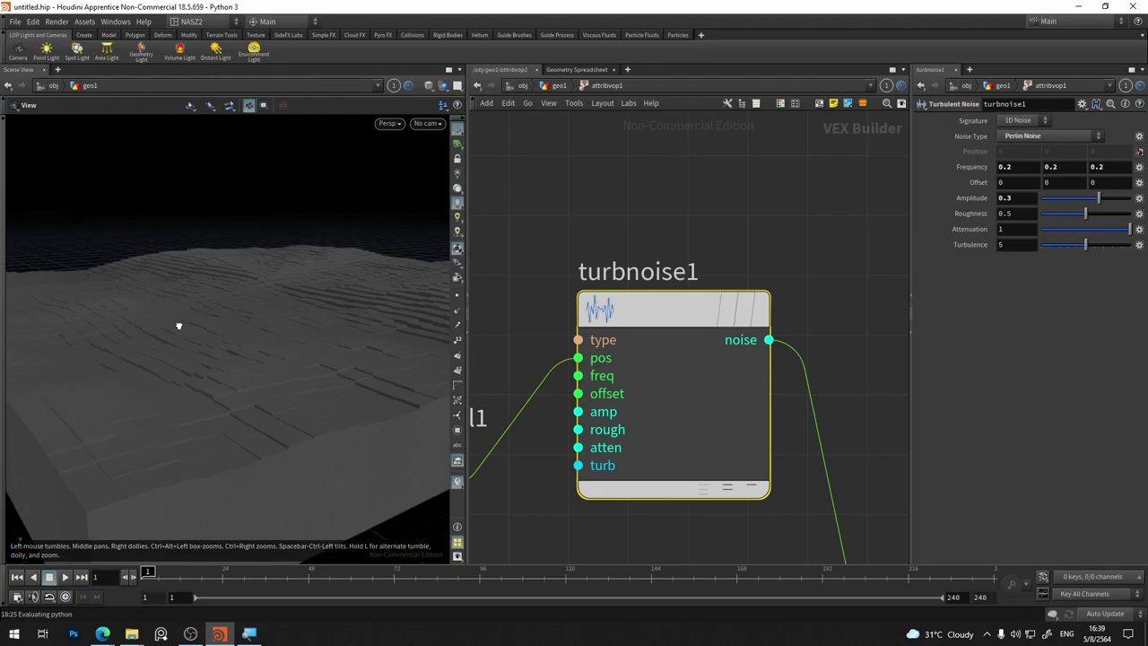
mouse_move(1102, 203)
mouse_down()
mouse_move(1099, 215)
mouse_move(1098, 198)
mouse_up()
click(1076, 197)
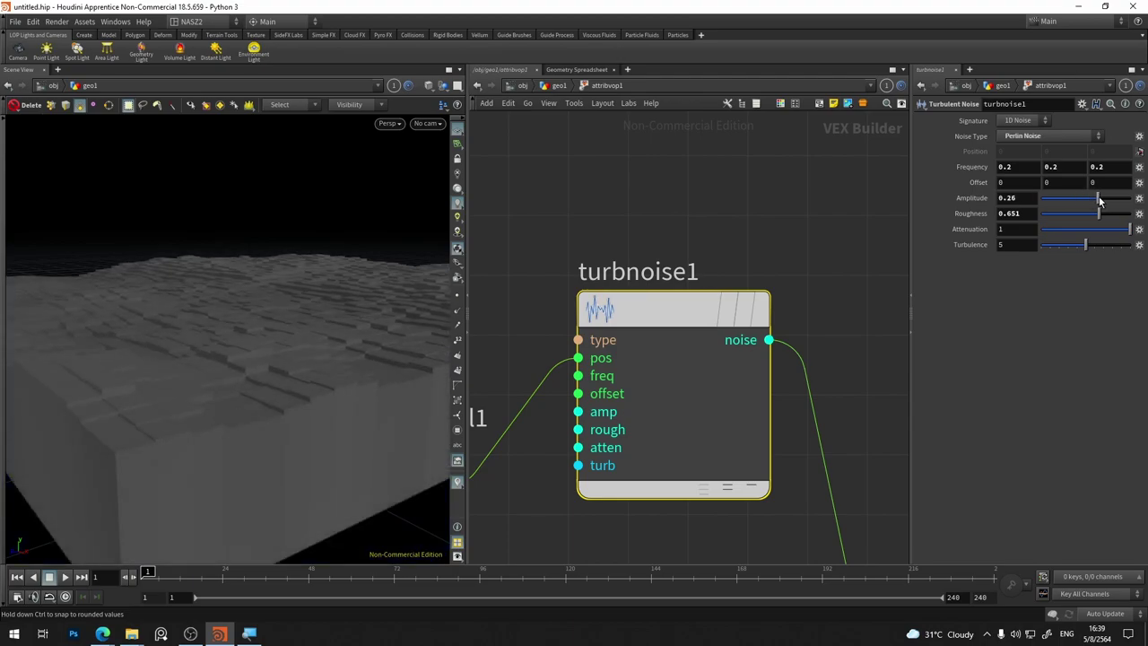
Step: Back in geo1, view attribvop1's 2,401 primitives and polyextrude1's 12,005 polygons with Cd
click(557, 86)
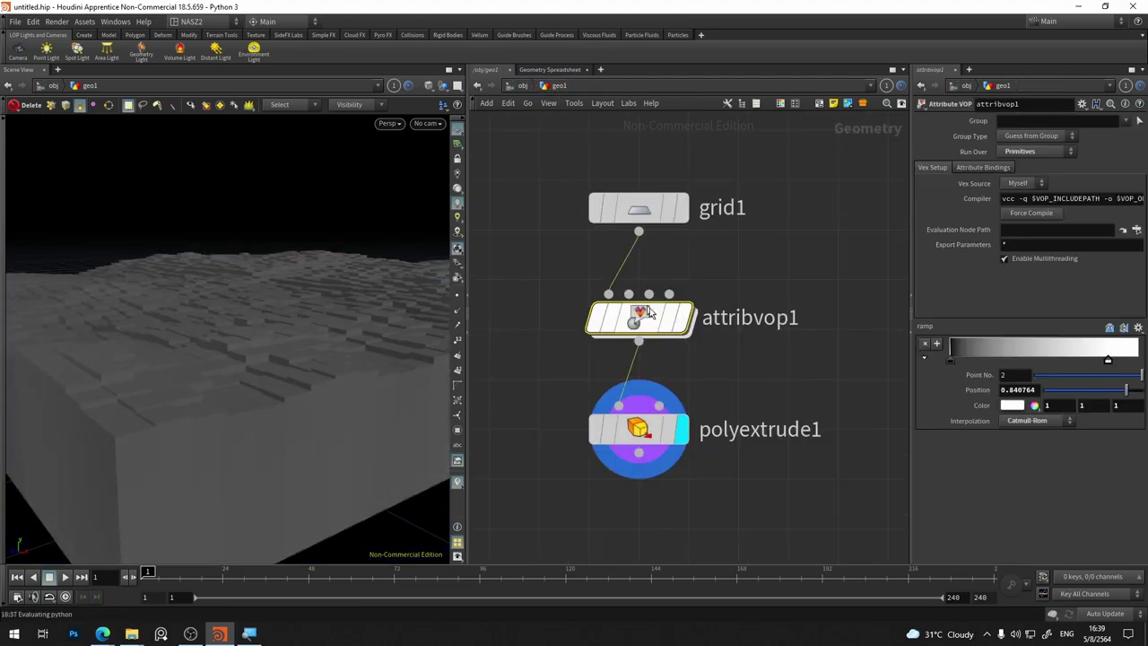
key(Escape)
scroll(332, 376, down, 3)
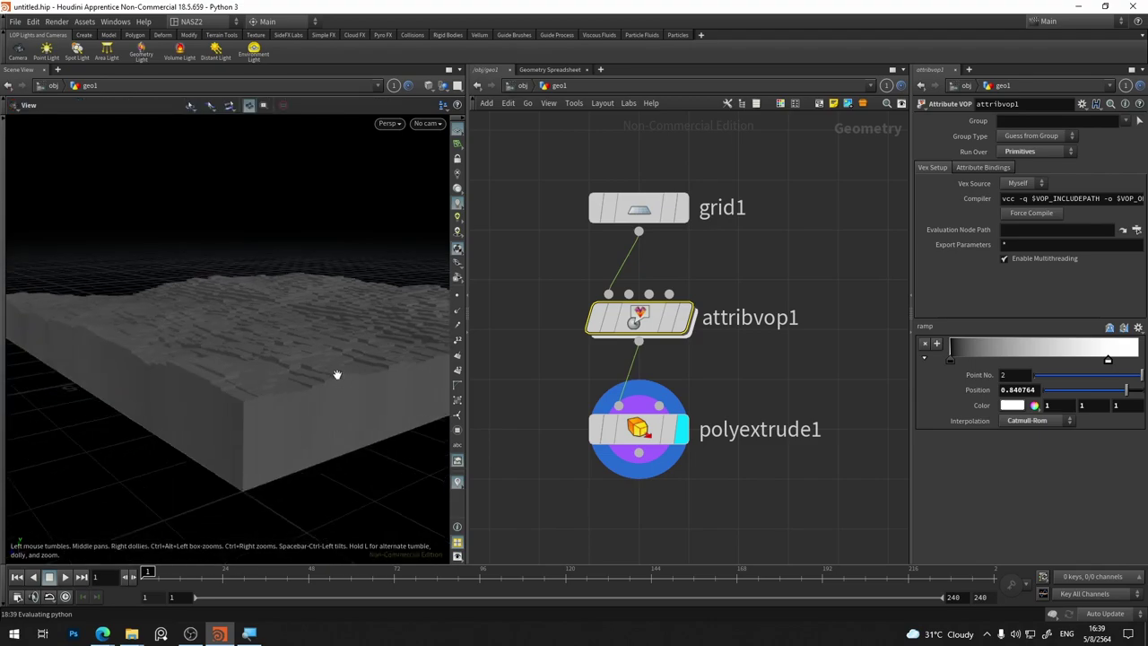
mouse_move(332, 377)
mouse_down()
mouse_move(359, 358)
mouse_move(295, 251)
mouse_move(277, 328)
mouse_move(282, 259)
mouse_move(377, 256)
mouse_move(233, 269)
mouse_move(306, 306)
mouse_move(329, 251)
mouse_move(367, 333)
mouse_up()
middle_drag(685, 485, 745, 369)
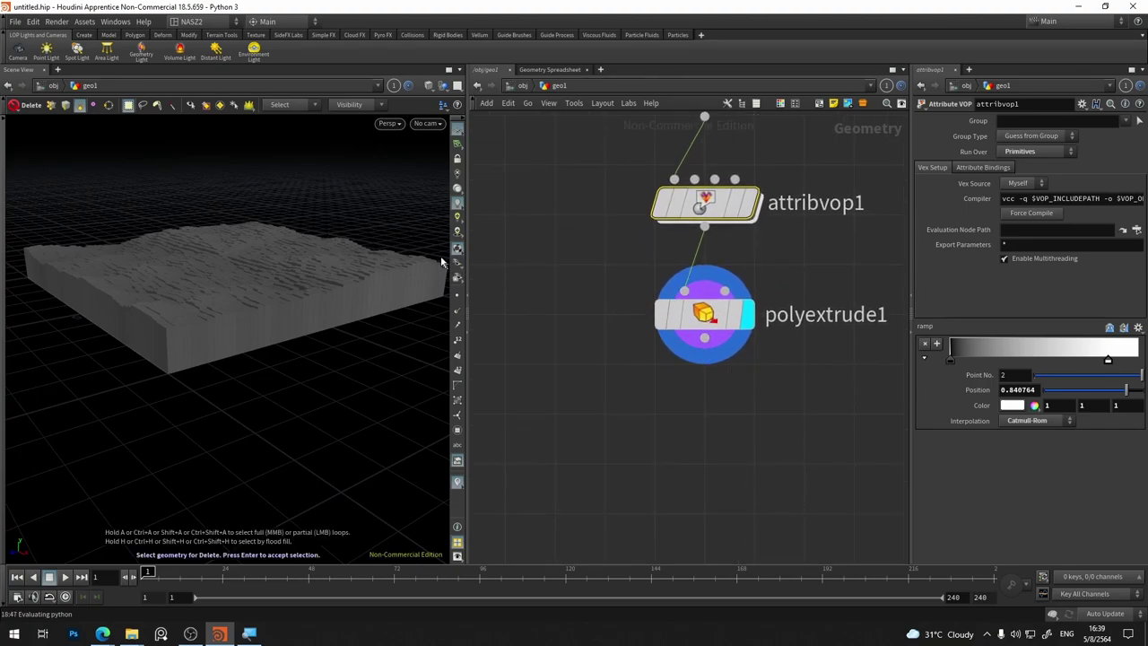
middle_click(711, 206)
middle_click(705, 328)
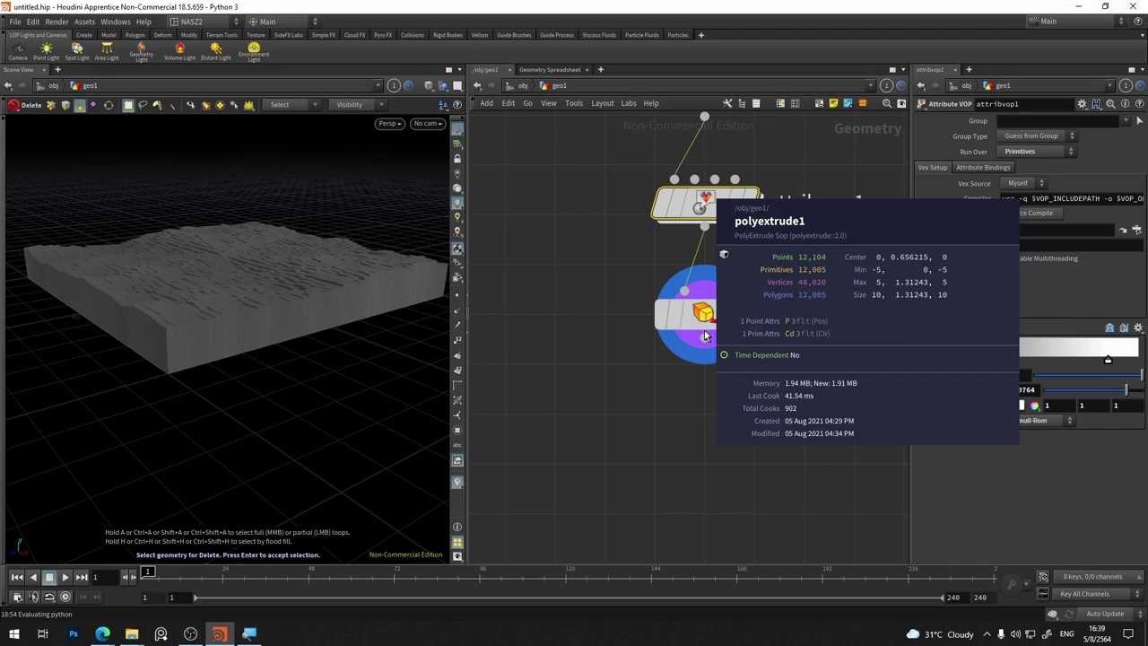
Step: Add an Attribute Delete node below polyextrude1 and make it the displayed node
key(Tab)
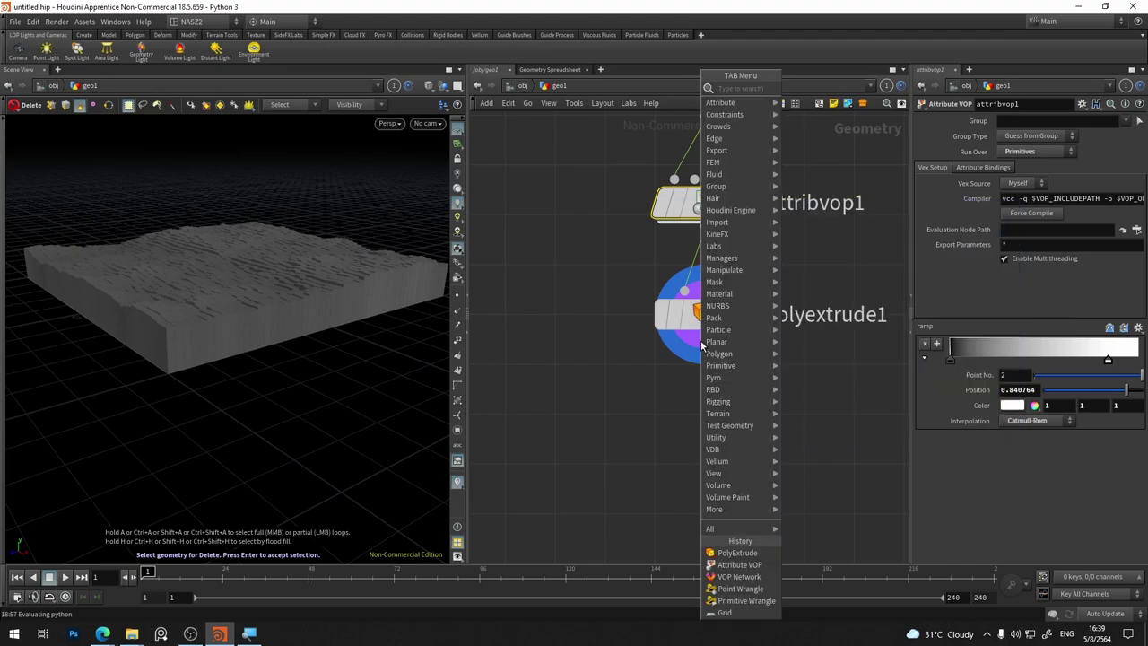
text(attr)
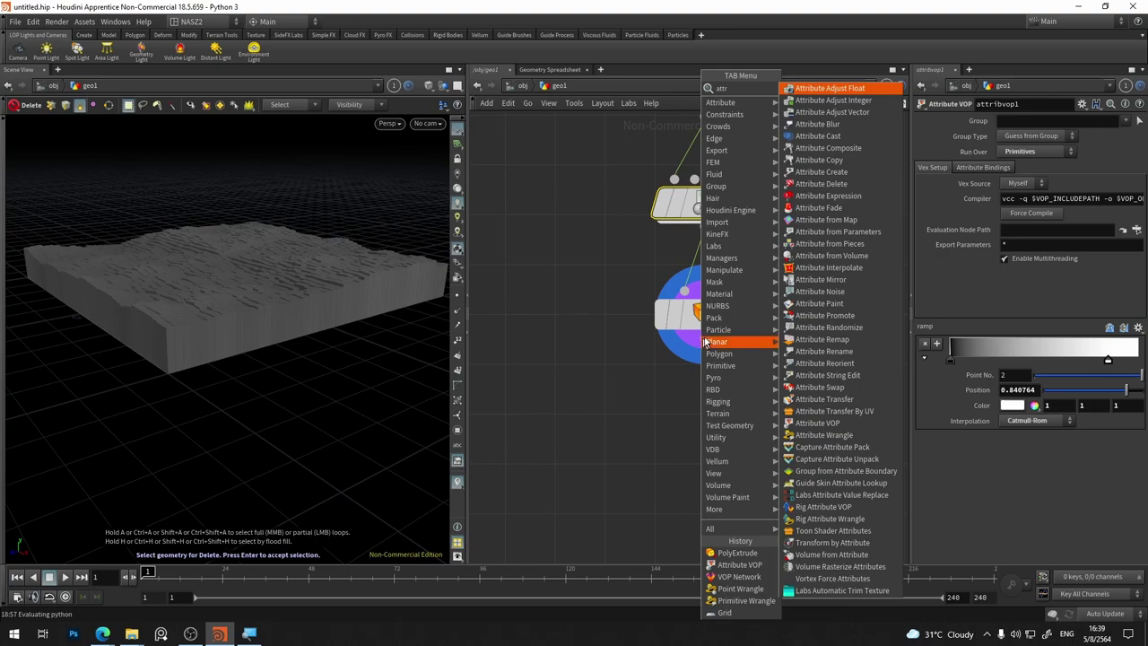
click(820, 184)
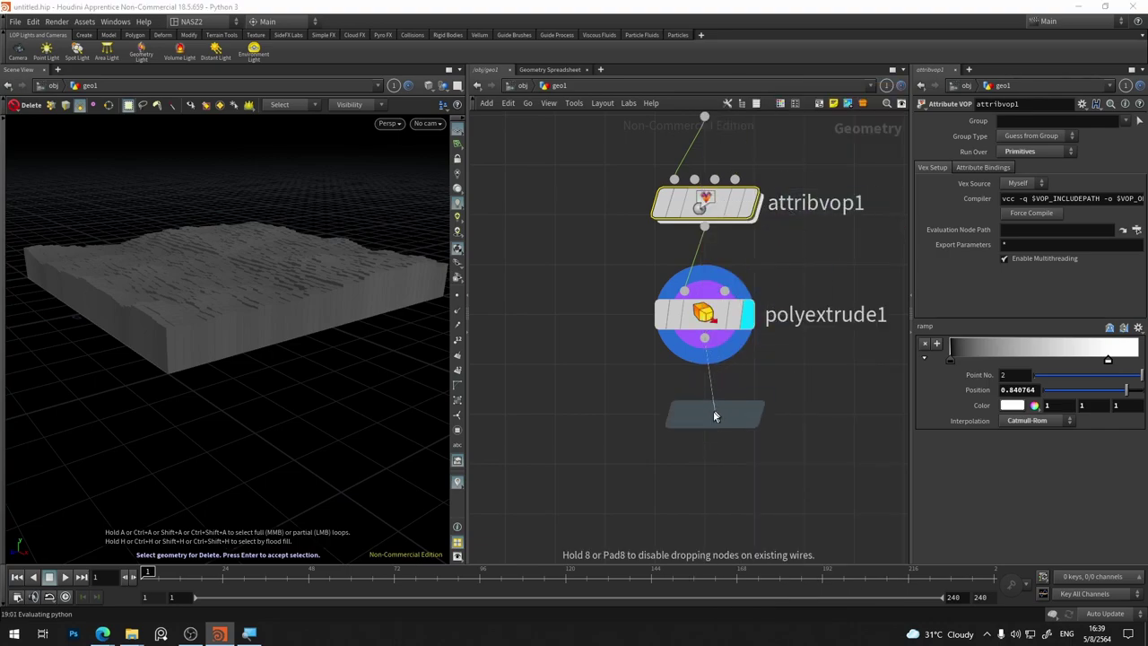
click(705, 424)
click(751, 413)
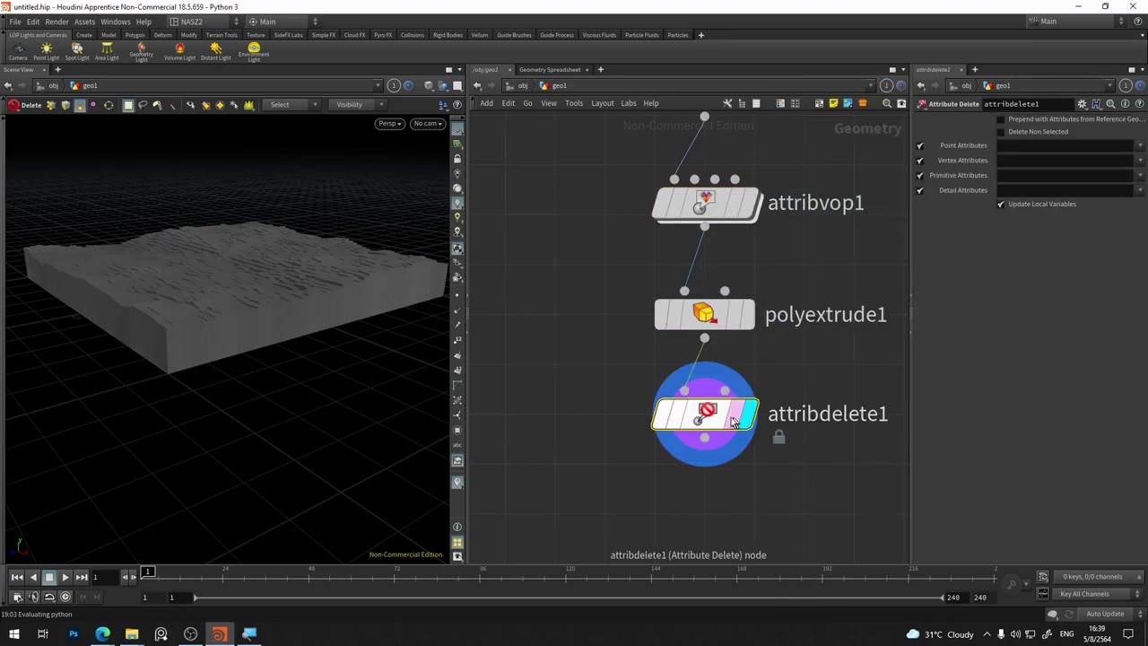
middle_click(698, 320)
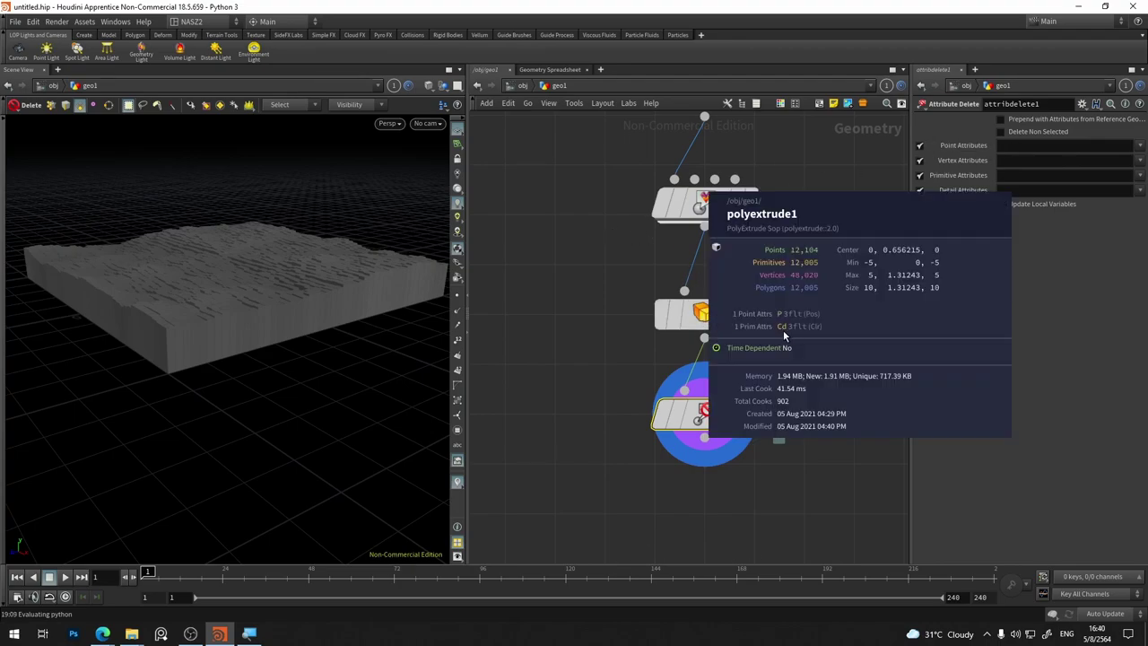
Step: Limit attribdelete1 to deleting only the Cd primitive attribute, leaving P, and move it lower
click(919, 145)
click(919, 160)
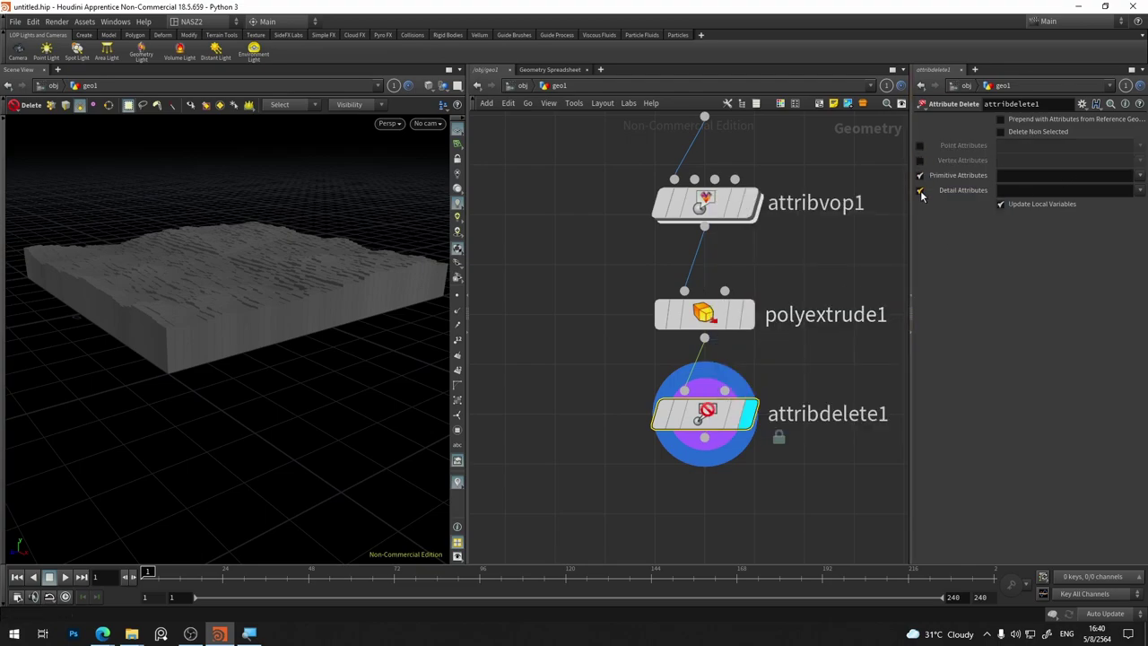
click(919, 190)
click(1023, 175)
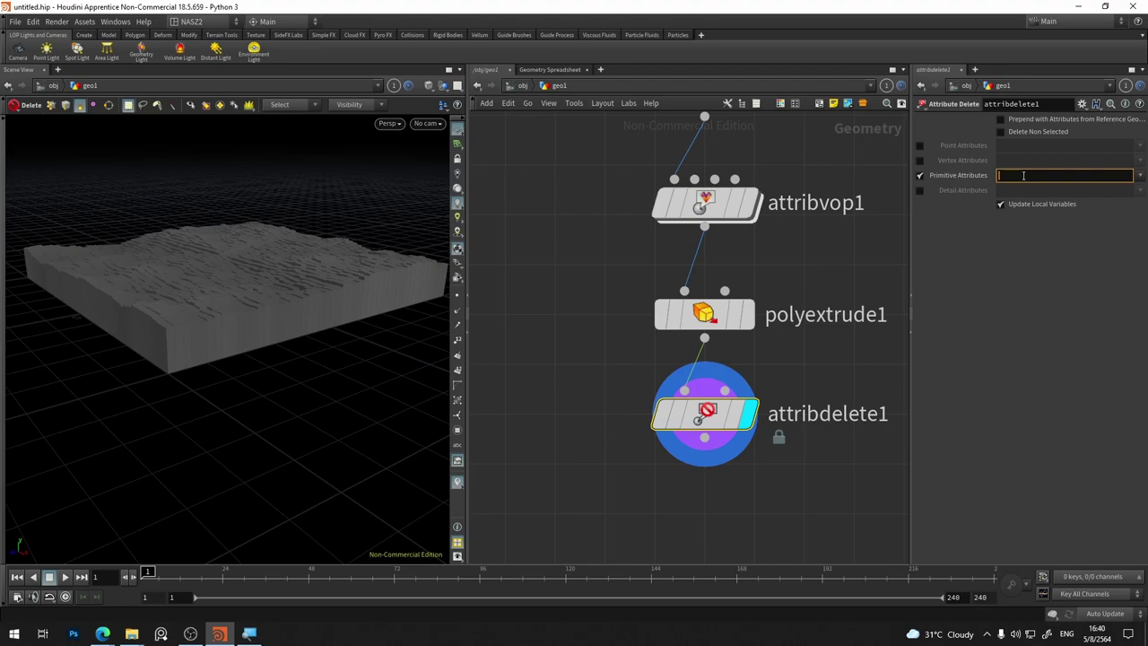
text(Cd)
key(Return)
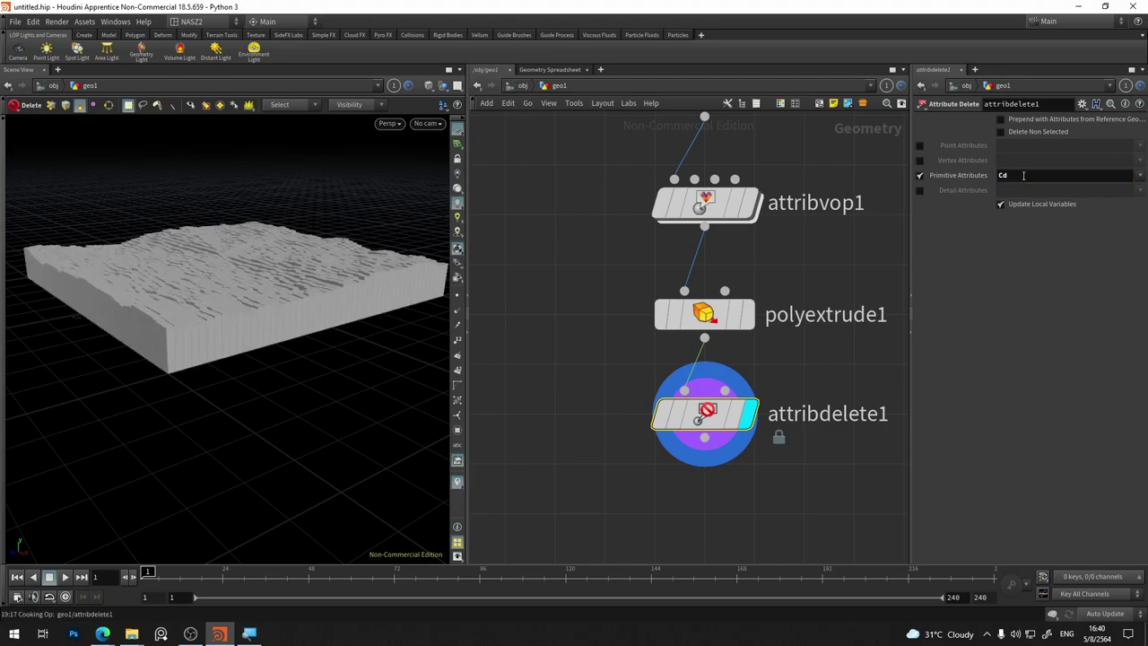
key(Escape)
mouse_move(299, 257)
mouse_down()
mouse_move(322, 221)
mouse_move(311, 290)
mouse_move(257, 231)
mouse_move(308, 243)
mouse_up()
key(Escape)
middle_click(717, 418)
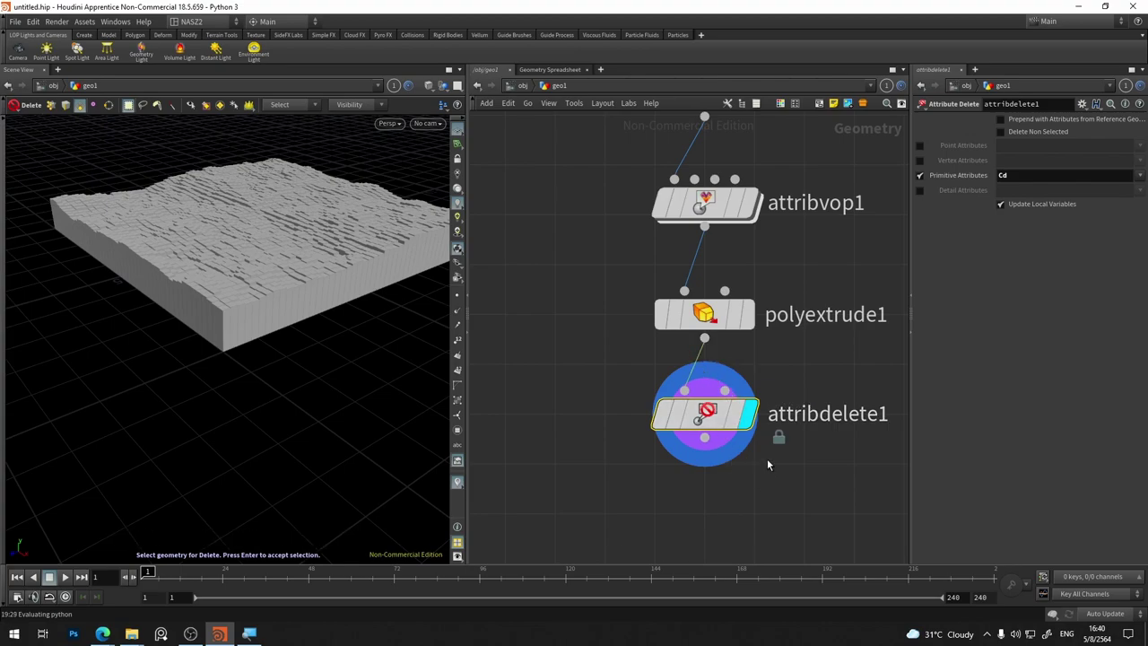
drag(703, 418, 704, 496)
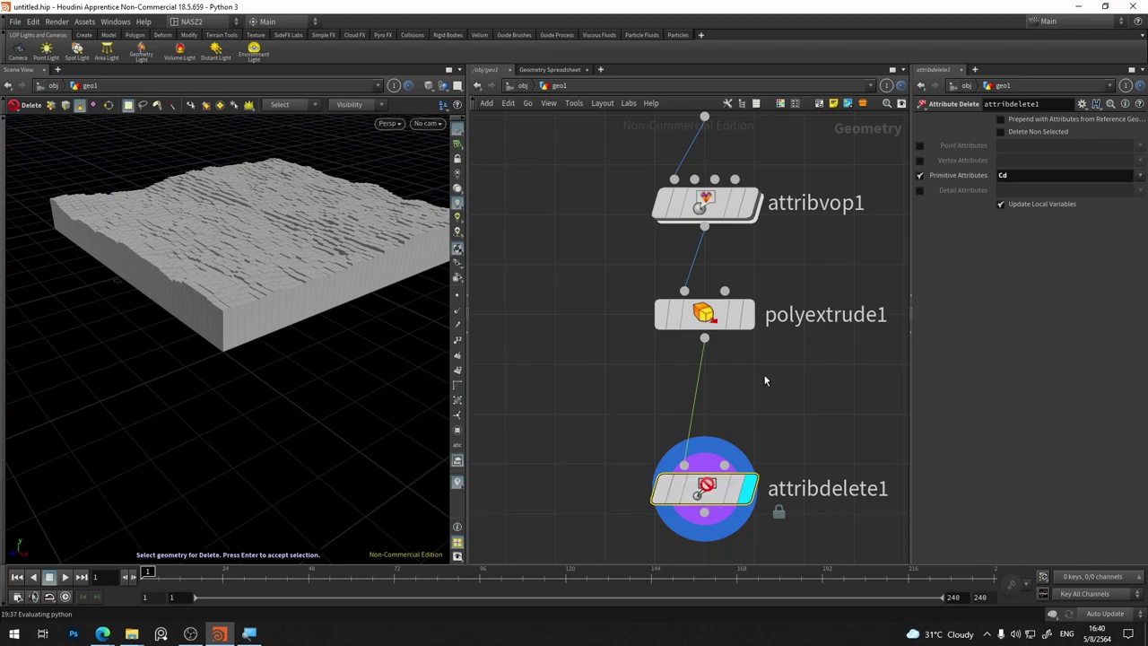
Step: Space out the nodes, display attribvop1, and shift the white key on its noise ramp
drag(708, 314, 709, 388)
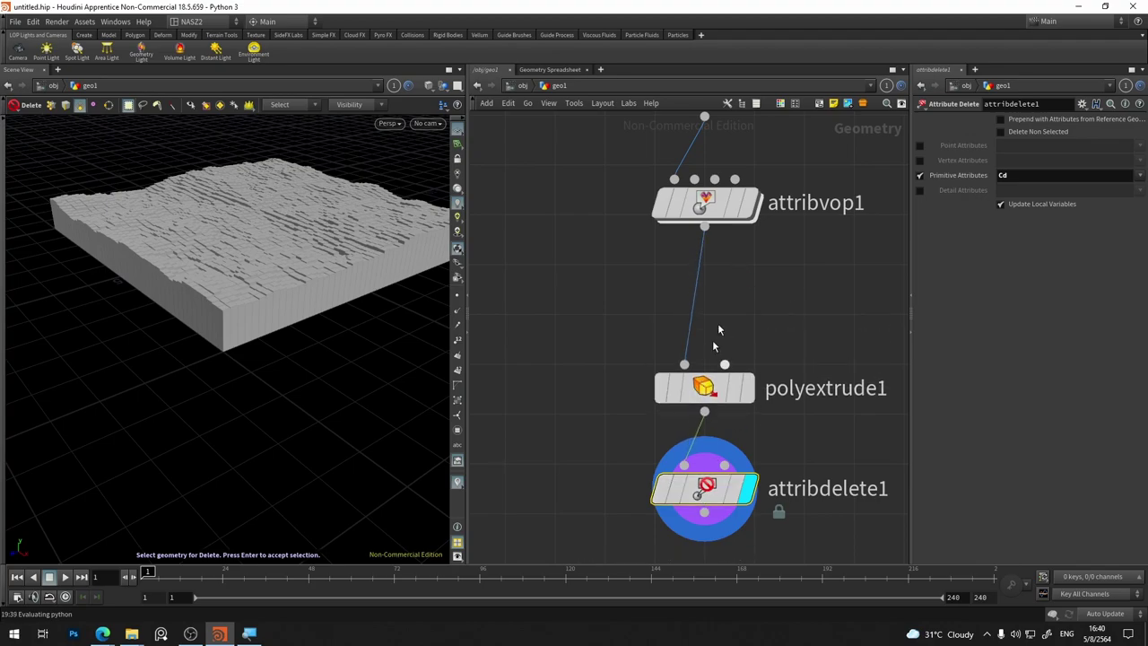
click(751, 203)
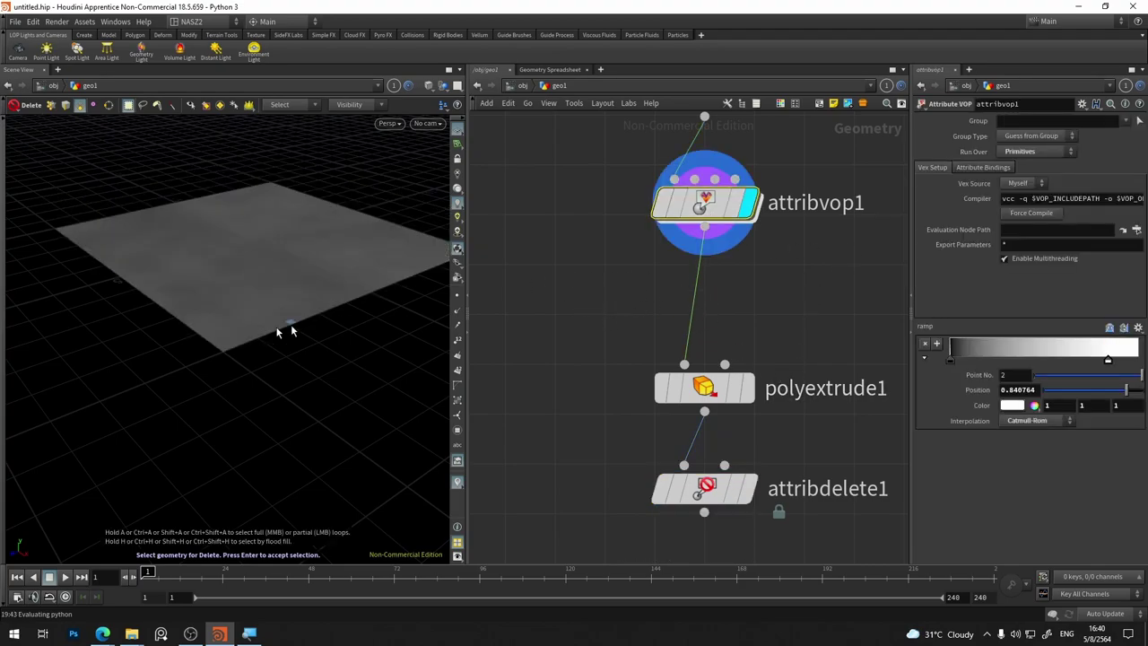
key(Escape)
mouse_move(264, 264)
mouse_down()
mouse_move(305, 313)
mouse_move(426, 272)
mouse_up()
key(Delete)
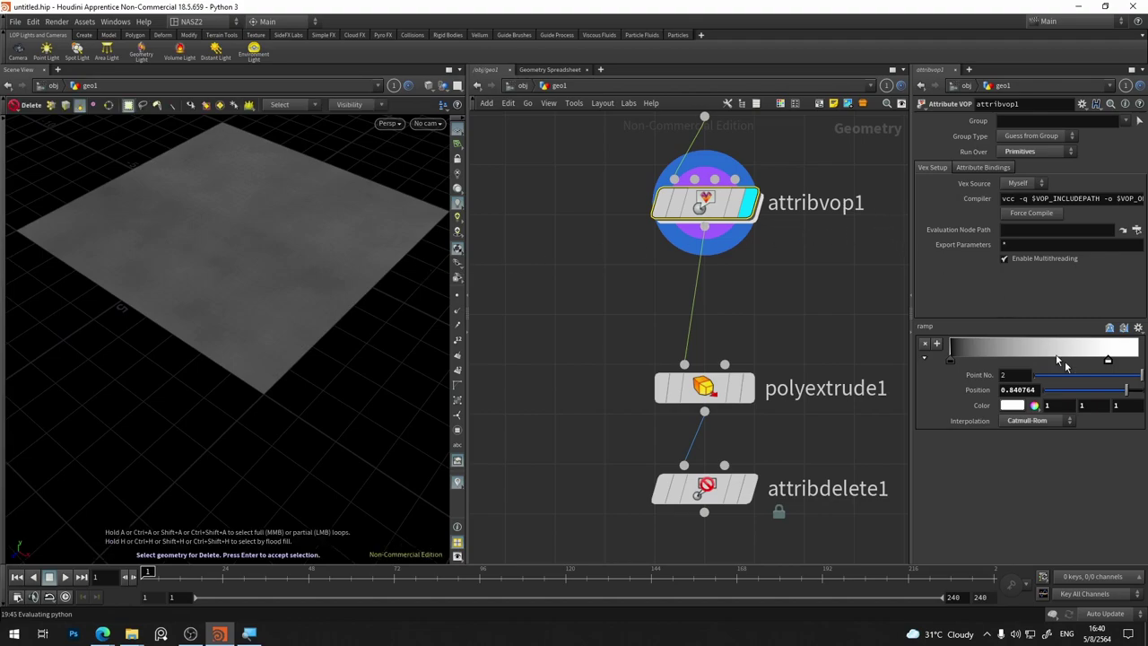
click(953, 361)
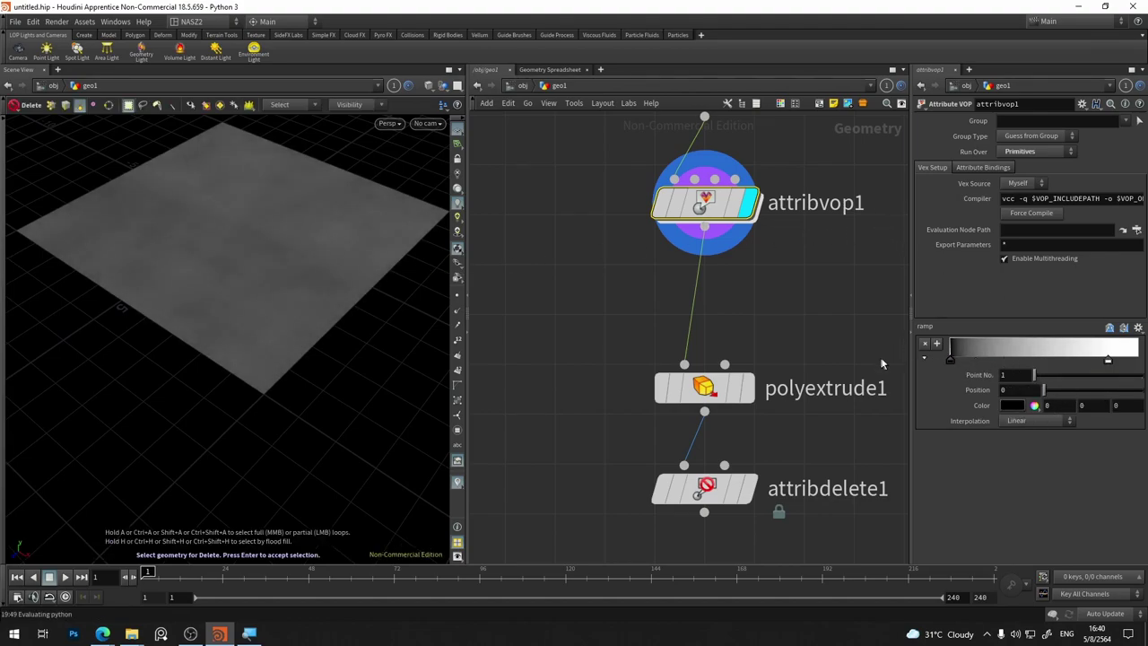
drag(1108, 360, 1099, 363)
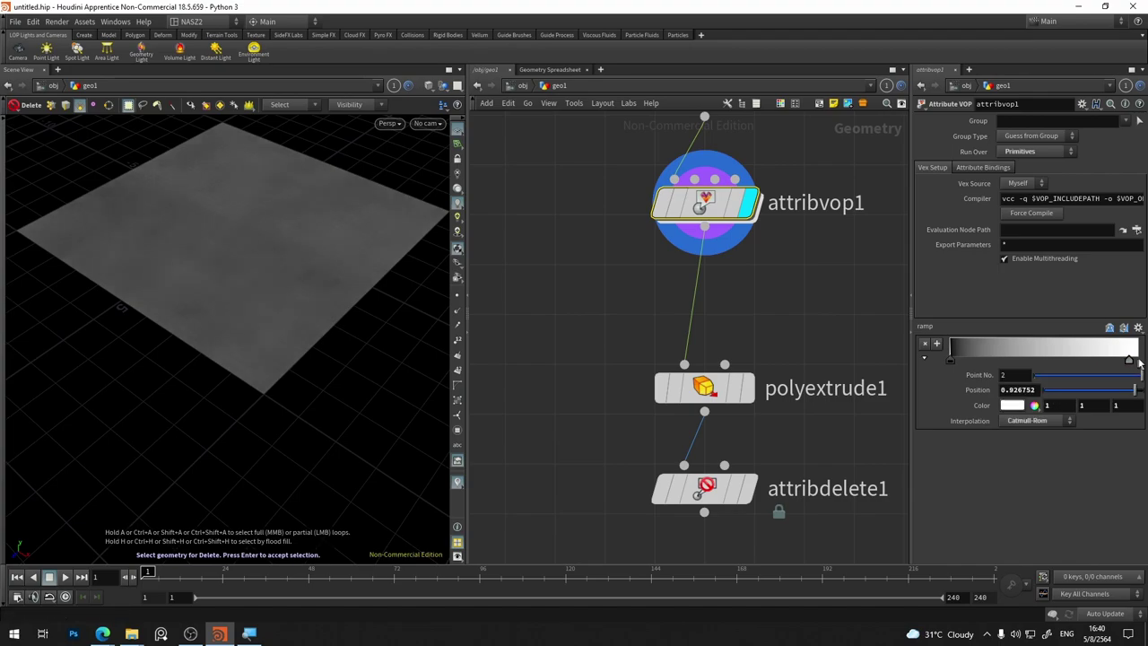
Step: Inside attribvop1, set turbnoise1 Amplitude to 0.68 and Frequency to 1.1, then return to geo1
double_click(708, 206)
mouse_move(1096, 198)
mouse_down()
mouse_move(1117, 199)
mouse_move(1110, 218)
mouse_up()
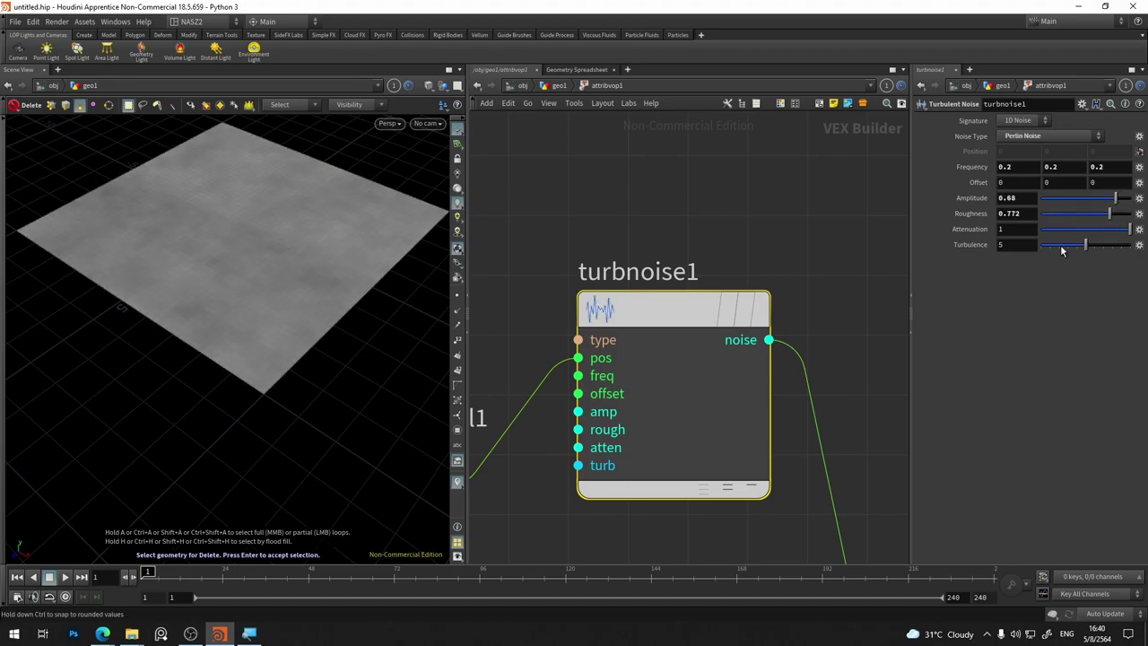
middle_drag(1005, 167, 1023, 167)
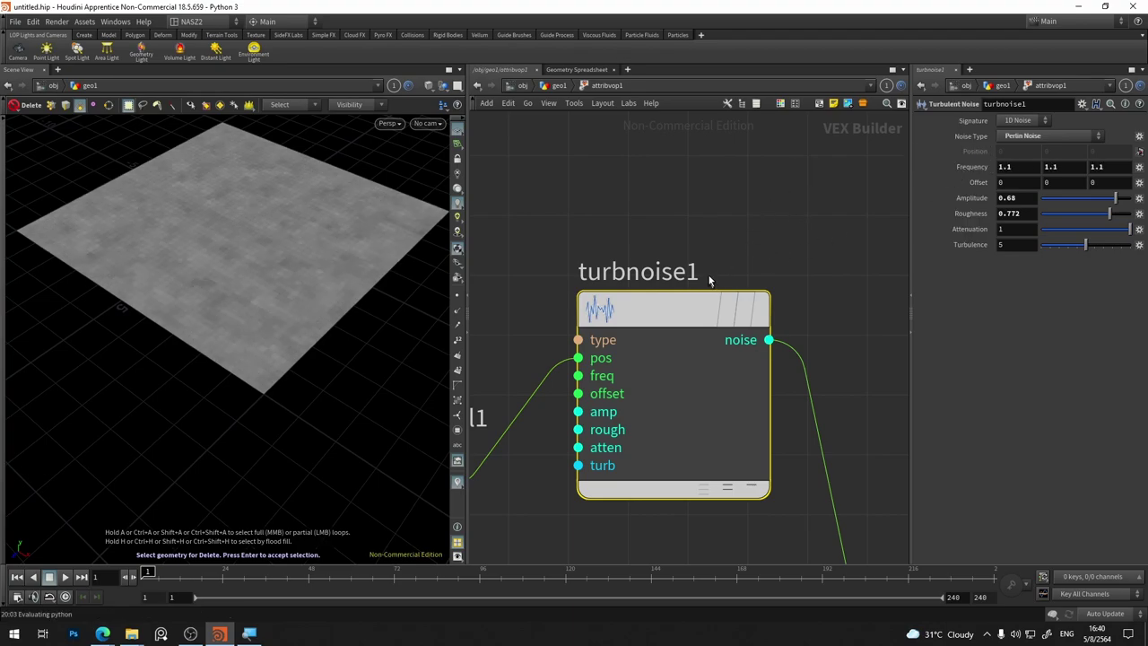
click(558, 86)
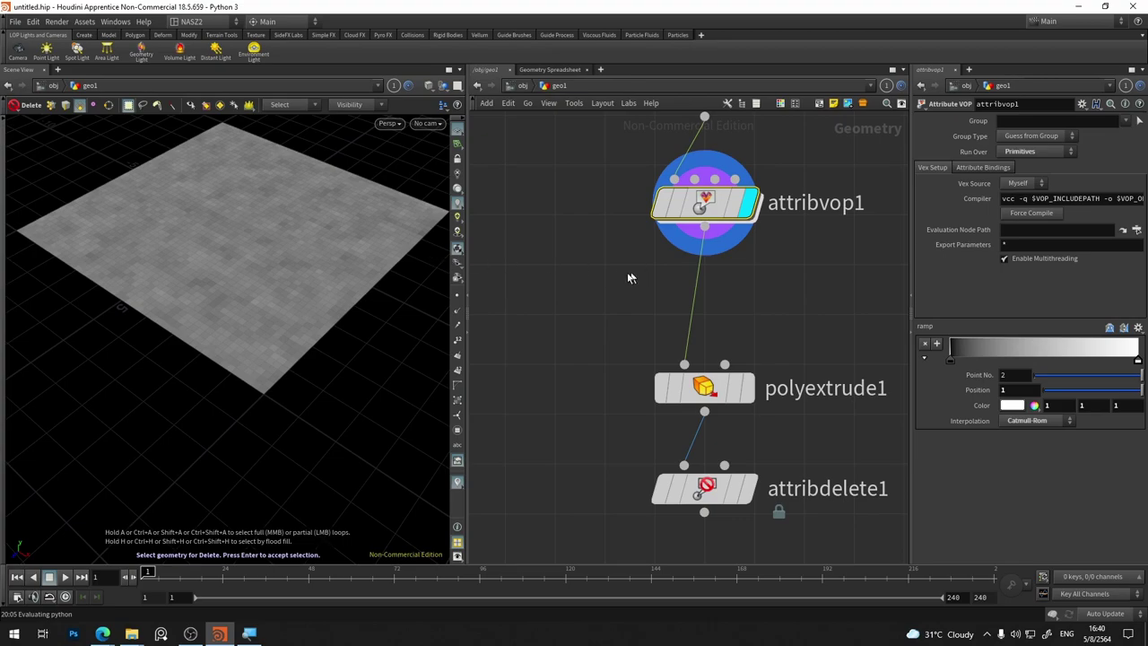
Step: Drop an Attribute Blur node, found by typing 'attribu', onto the attribvop1–polyextrude1 wire
key(Escape)
mouse_move(329, 274)
mouse_down()
mouse_move(261, 302)
mouse_move(384, 225)
mouse_move(338, 266)
mouse_move(347, 213)
mouse_move(341, 264)
mouse_up()
key(Return)
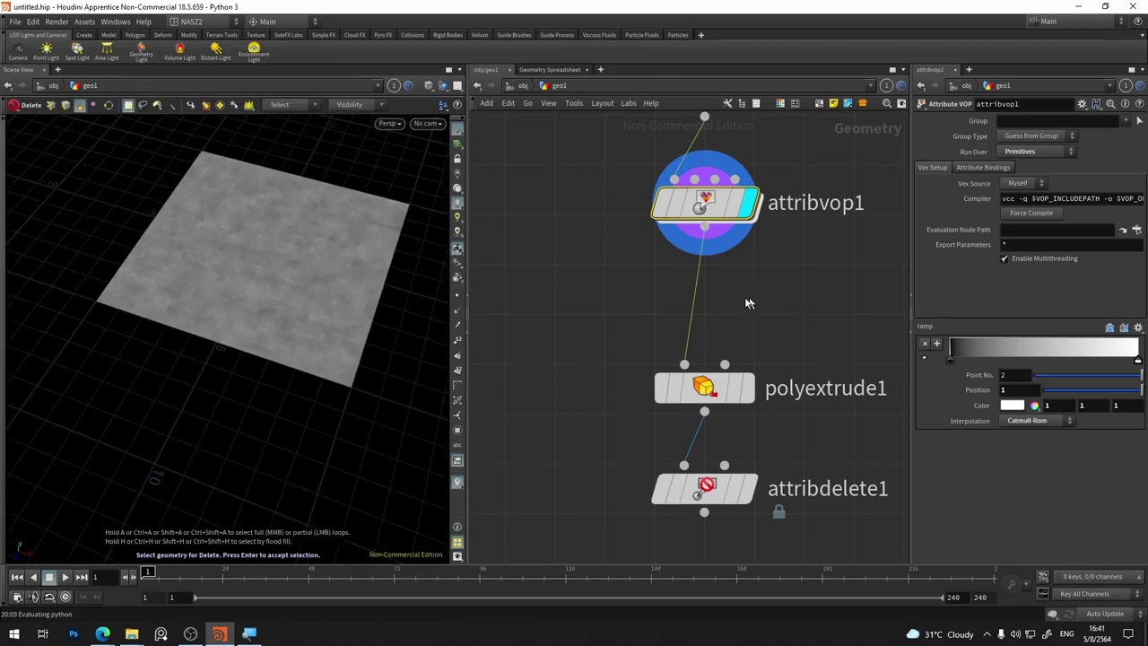
key(Tab)
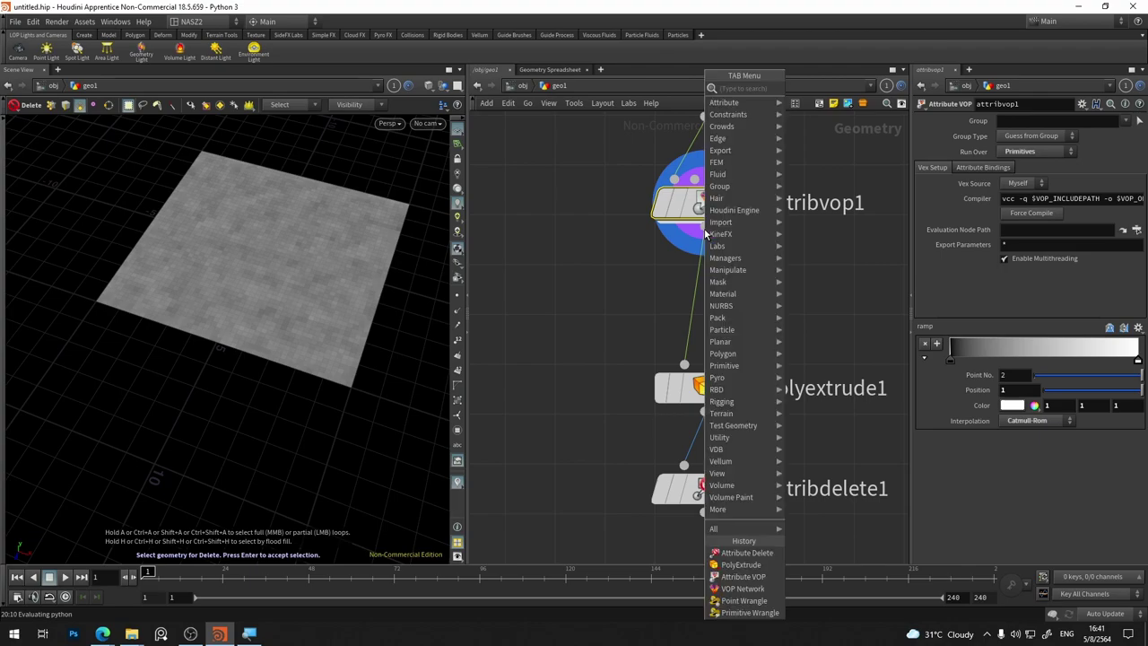
text(attribut)
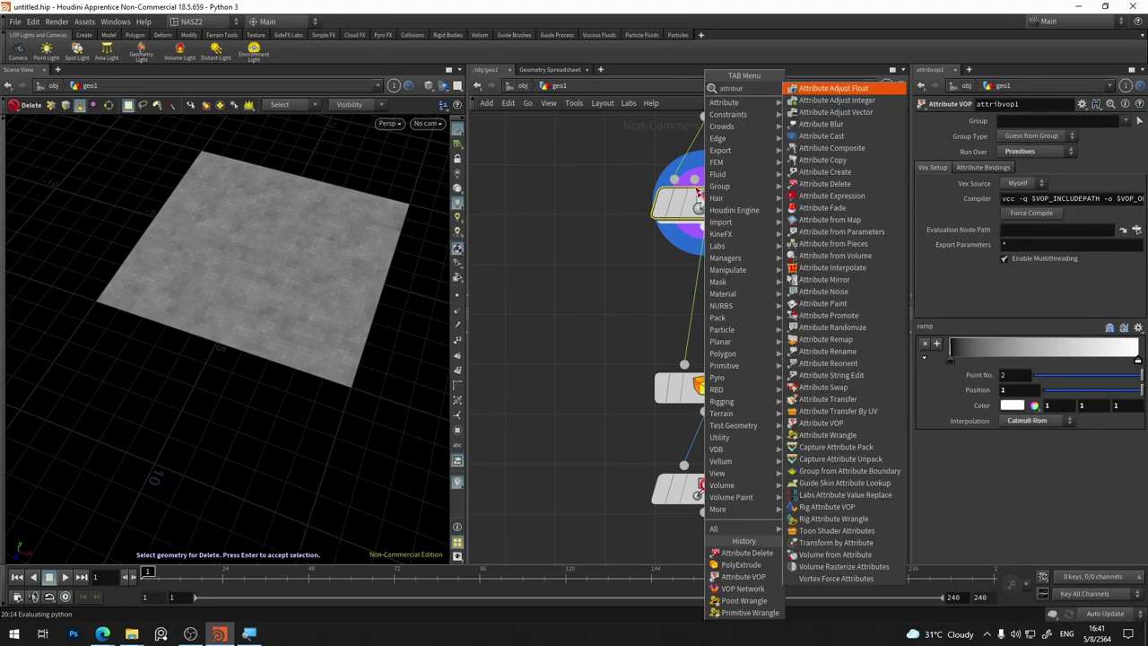
key(Down)
key(Down)
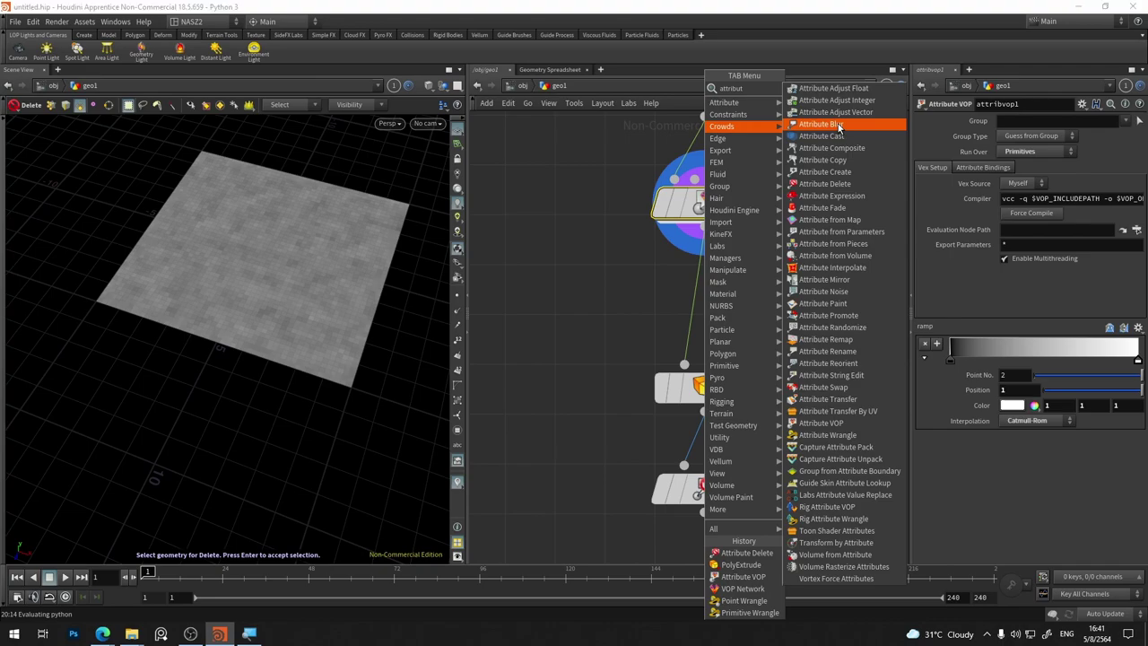
key(Return)
click(696, 306)
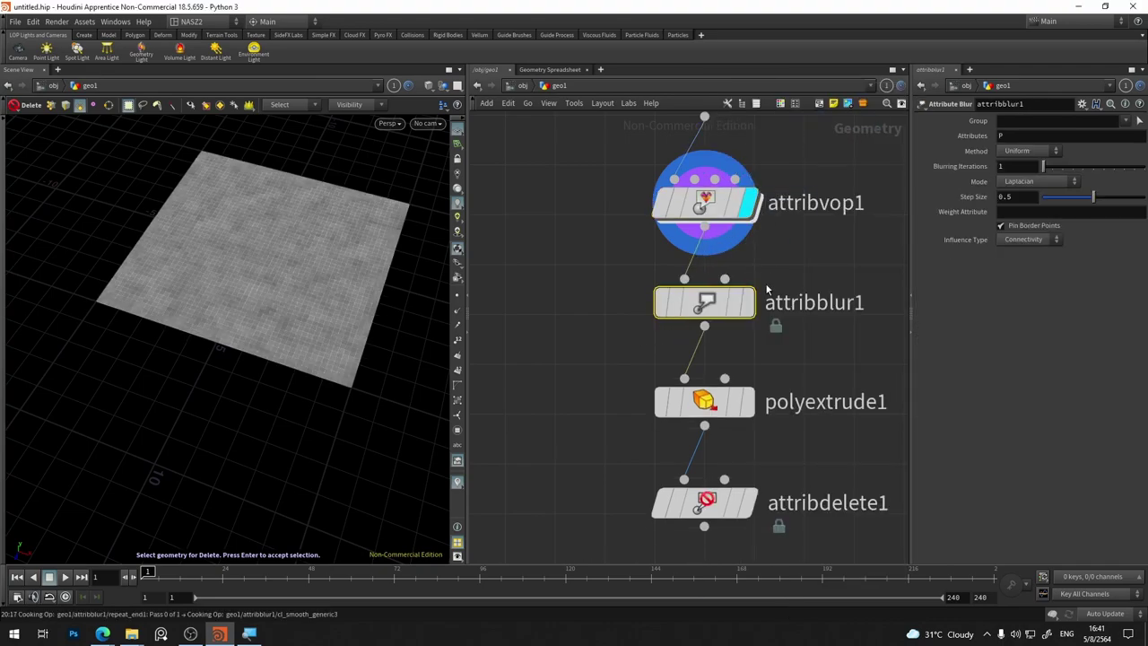
click(1019, 135)
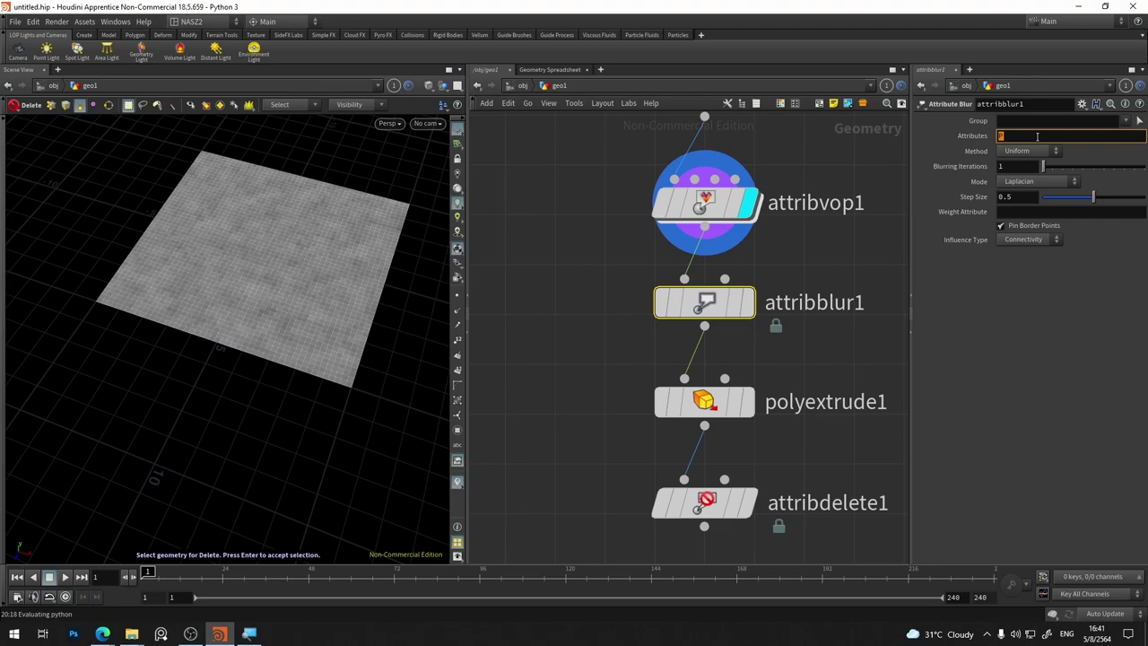
Step: Make attribblur1 blur Cd, display its result, and try blurring iterations up to 16
key(Return)
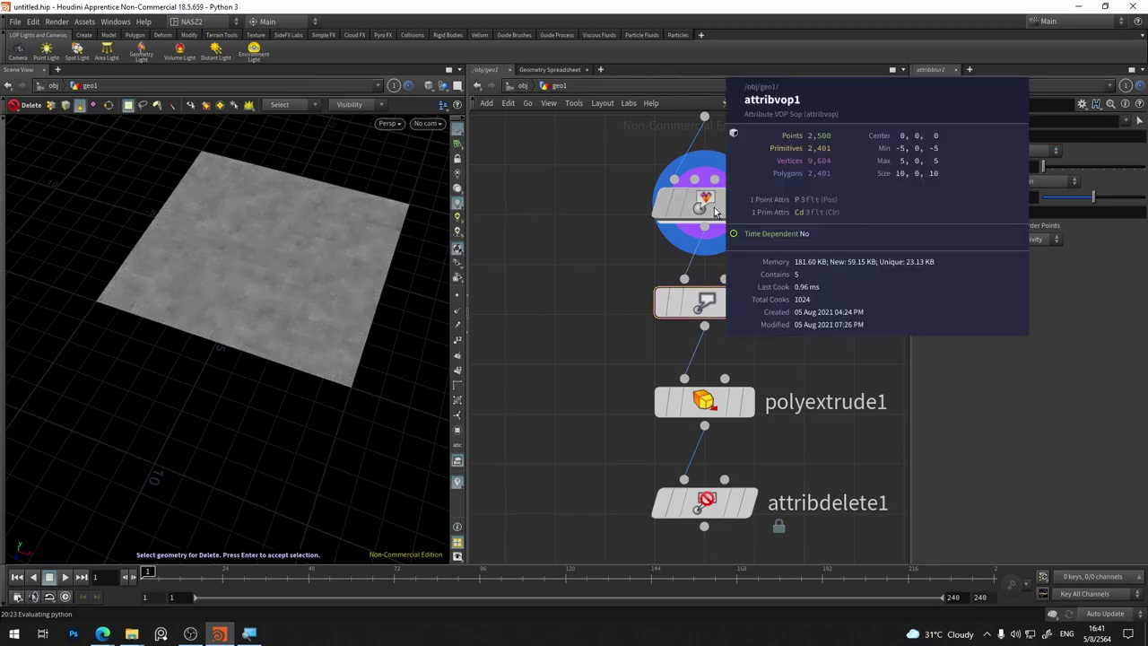
click(1011, 135)
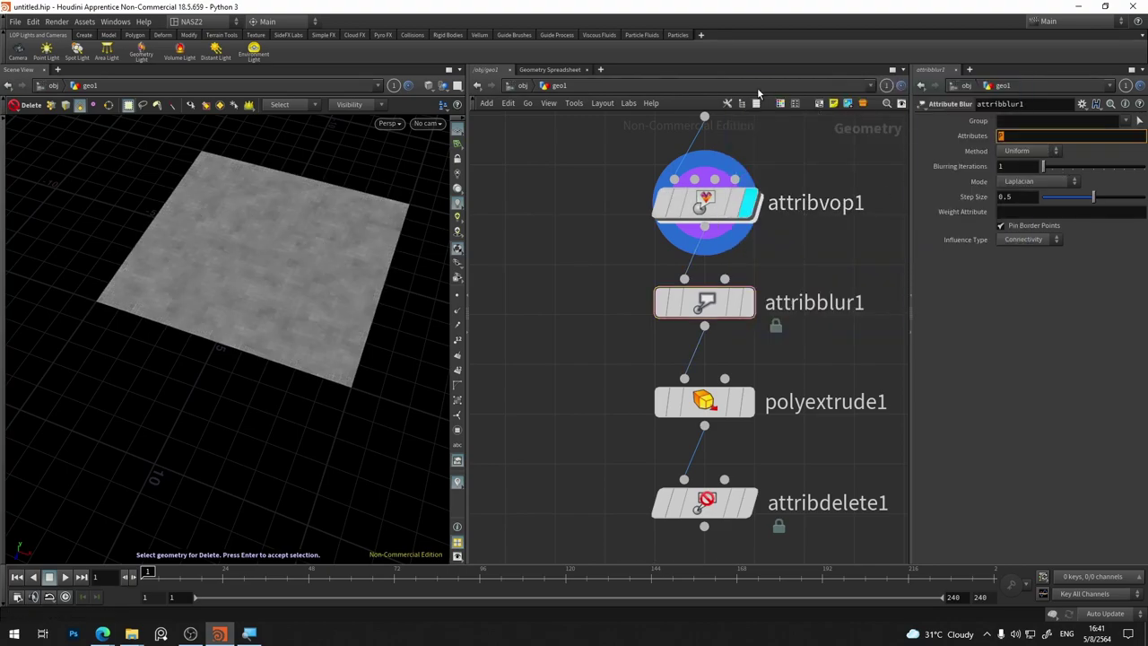
text(Cd)
key(Return)
scroll(230, 289, up, 3)
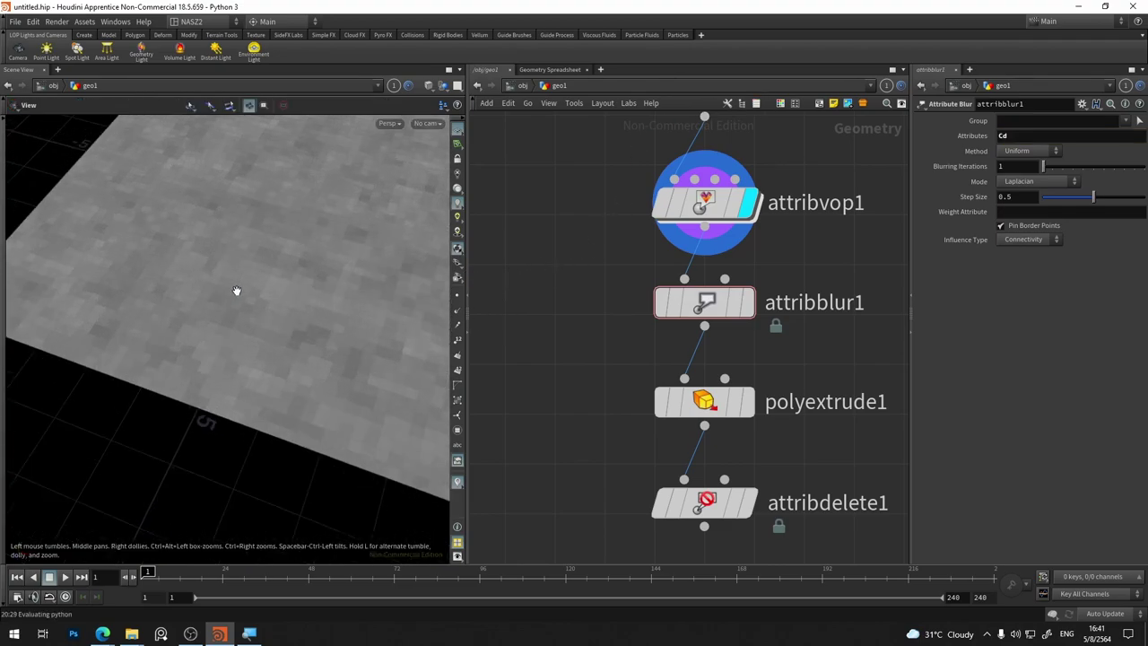
scroll(237, 290, up, 2)
mouse_move(1040, 165)
mouse_down()
mouse_move(1099, 171)
mouse_move(1087, 171)
mouse_up()
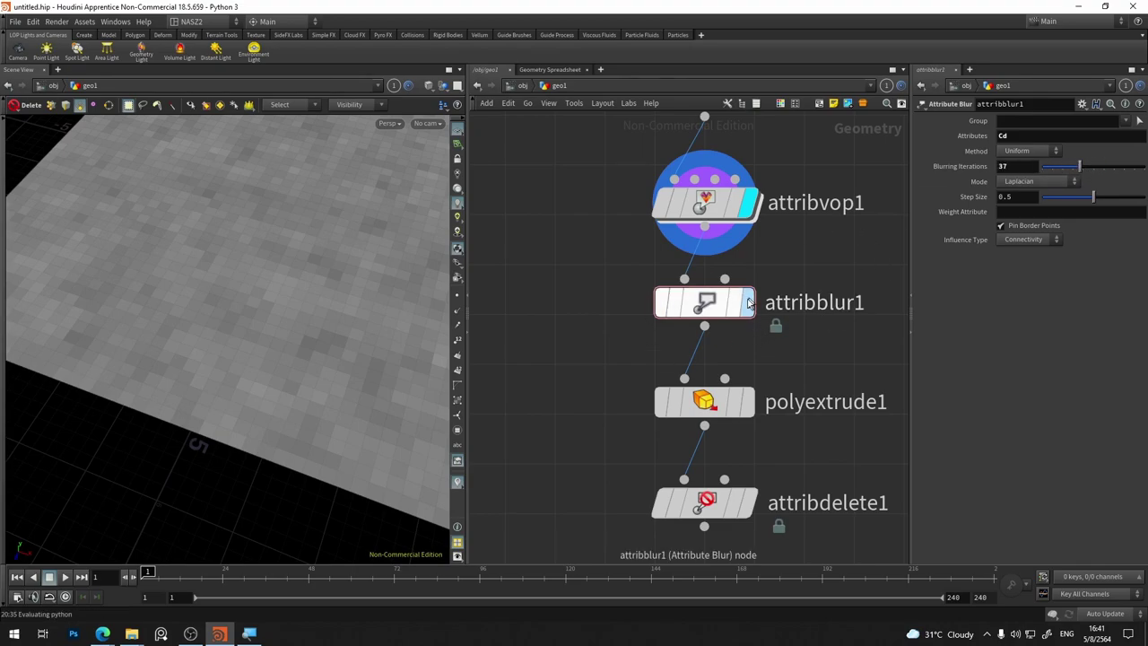
click(749, 303)
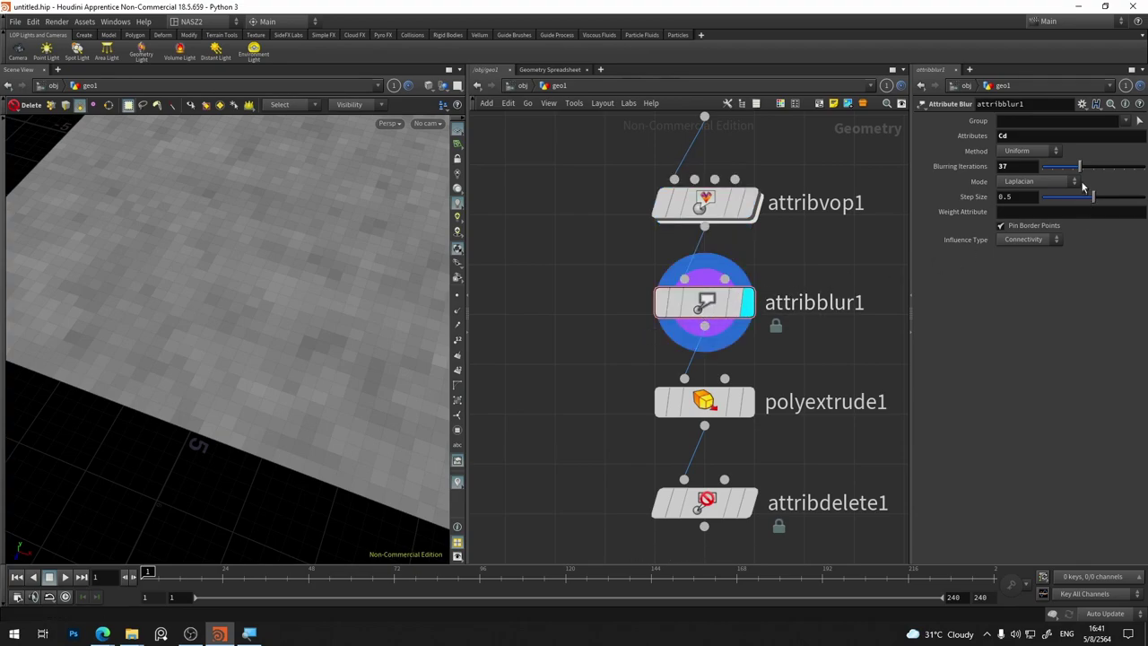
drag(1079, 167, 1031, 167)
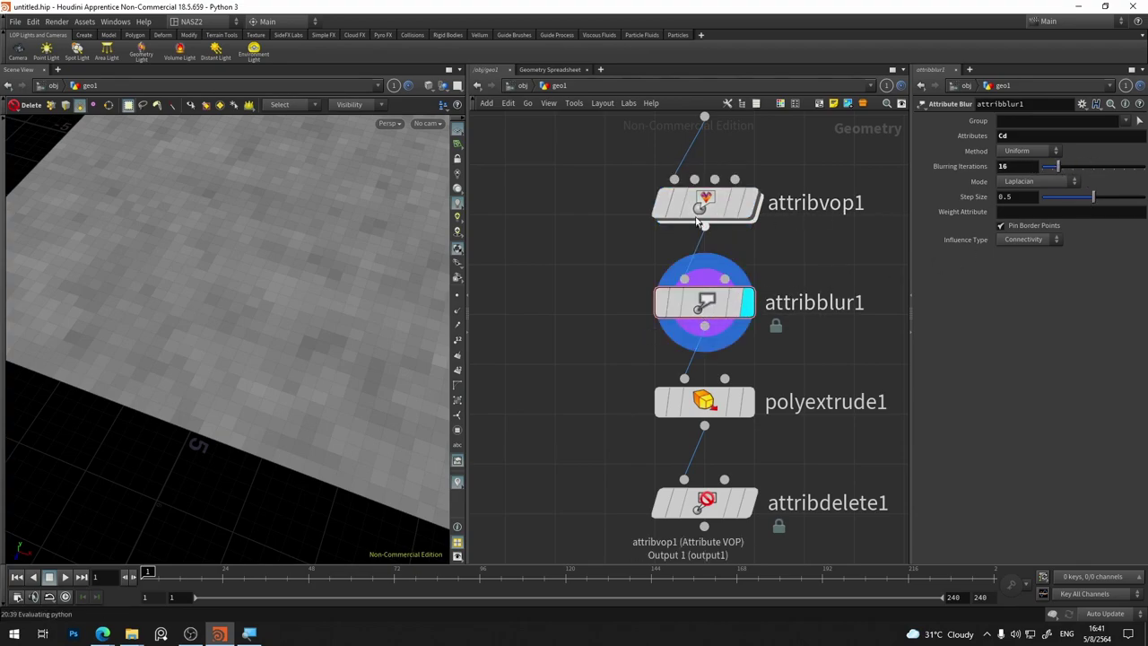
click(731, 205)
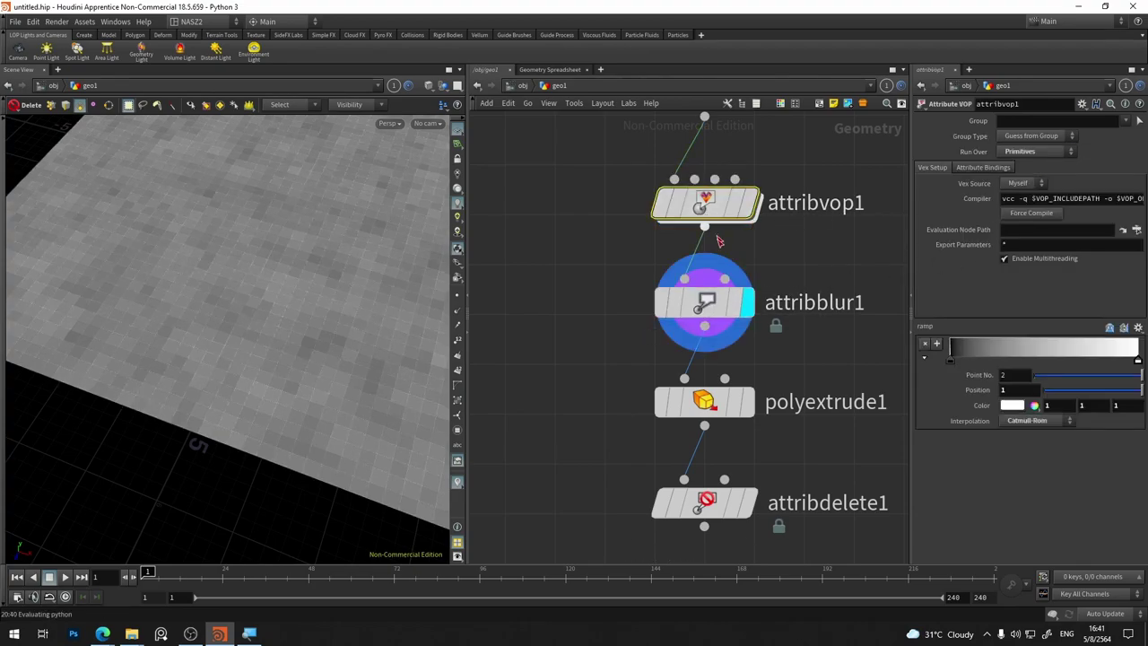
Step: Set attribvop1 Run Over to Points and drop attribblur1's Blurring Iterations to 4
click(1032, 153)
click(1022, 195)
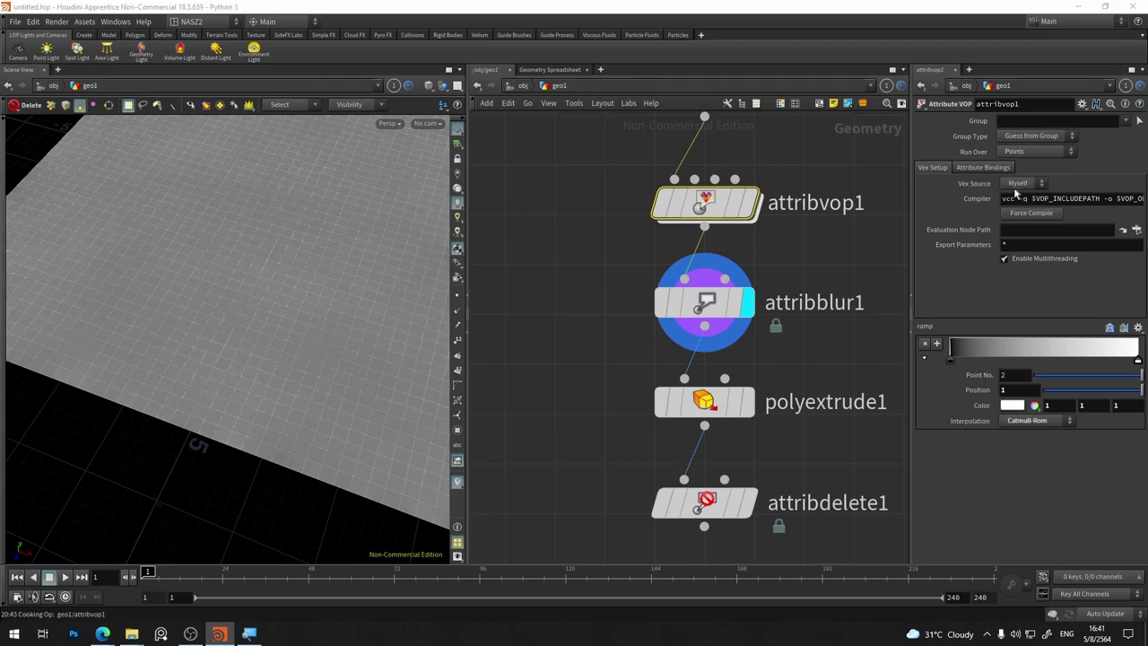
click(706, 310)
drag(1058, 167, 1046, 168)
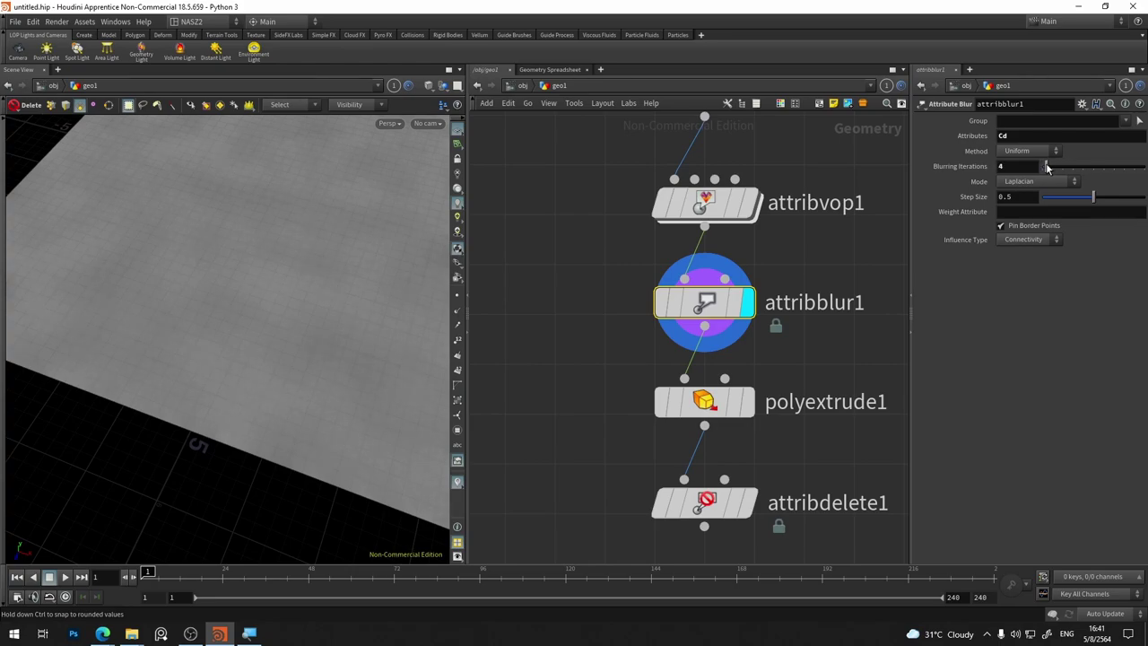
key(Escape)
mouse_move(341, 290)
mouse_down()
mouse_move(290, 275)
mouse_move(332, 252)
mouse_up()
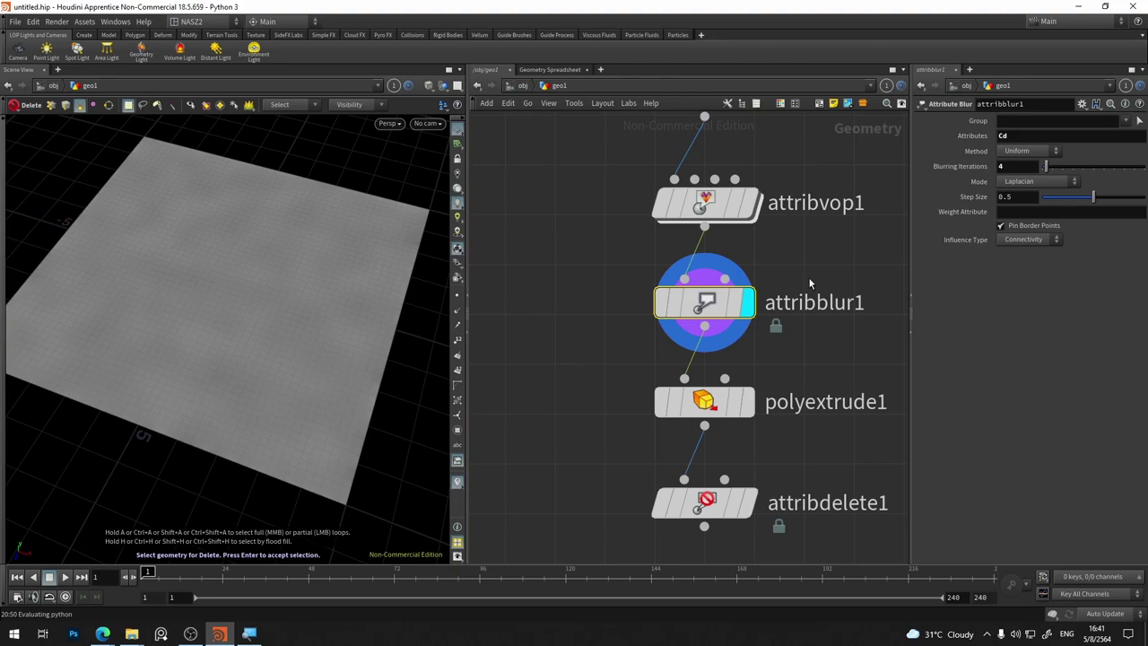
Step: Dive into attribvop1, widen the network pane, and frame multiply1's product wired into geometryvopoutput1's Cd
double_click(704, 223)
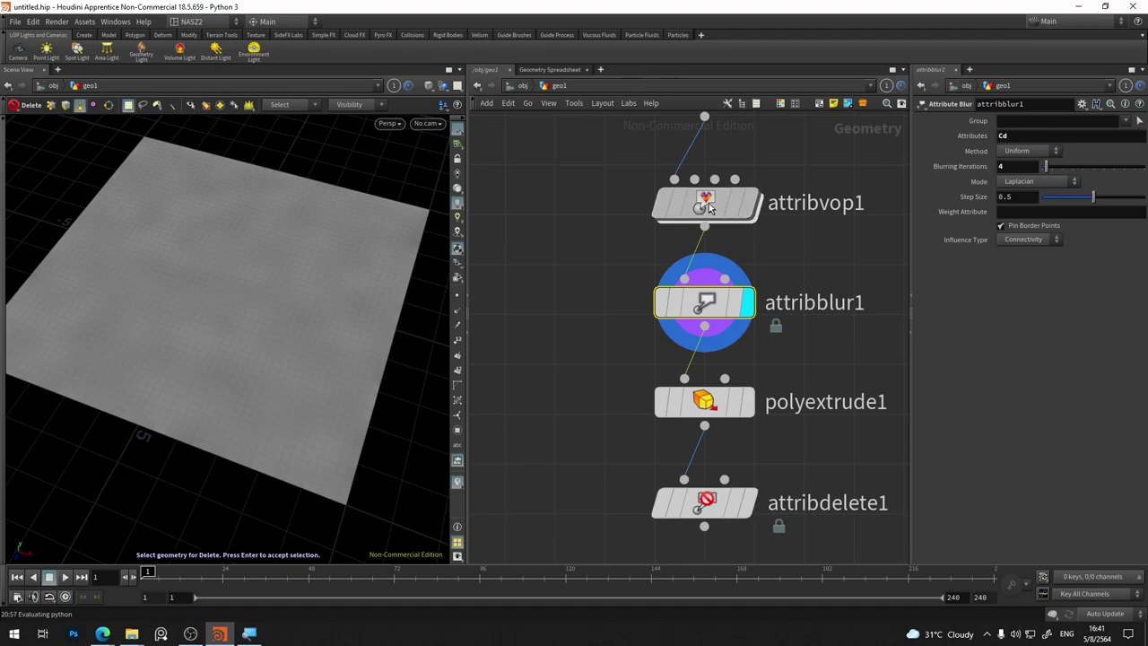
scroll(780, 284, down, 4)
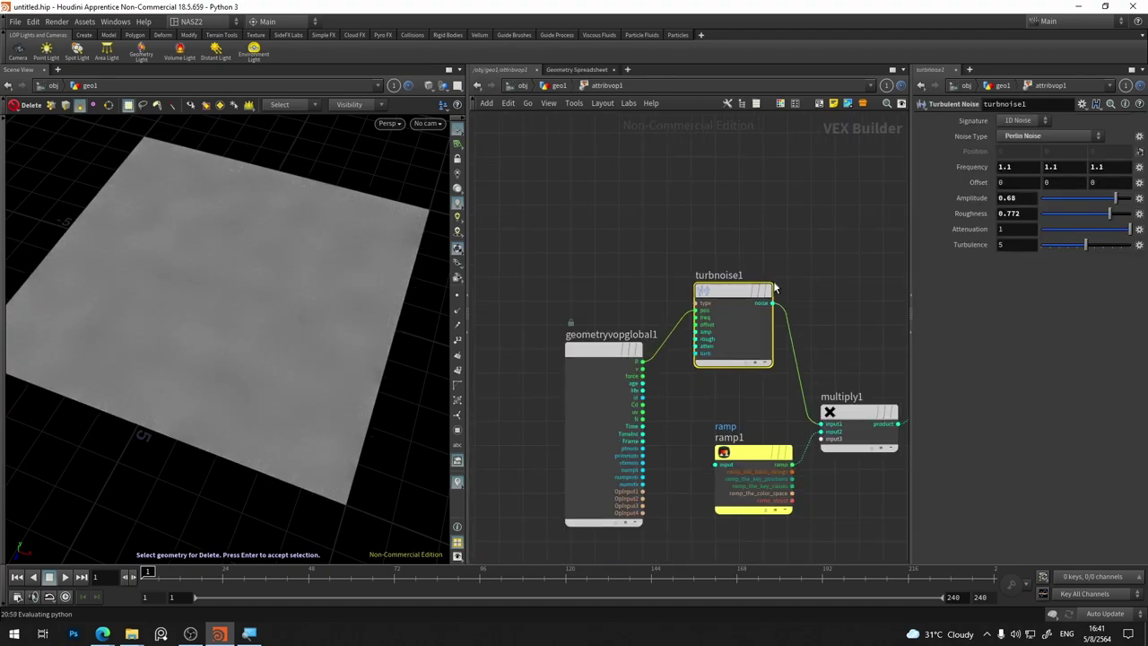
middle_drag(823, 311, 723, 206)
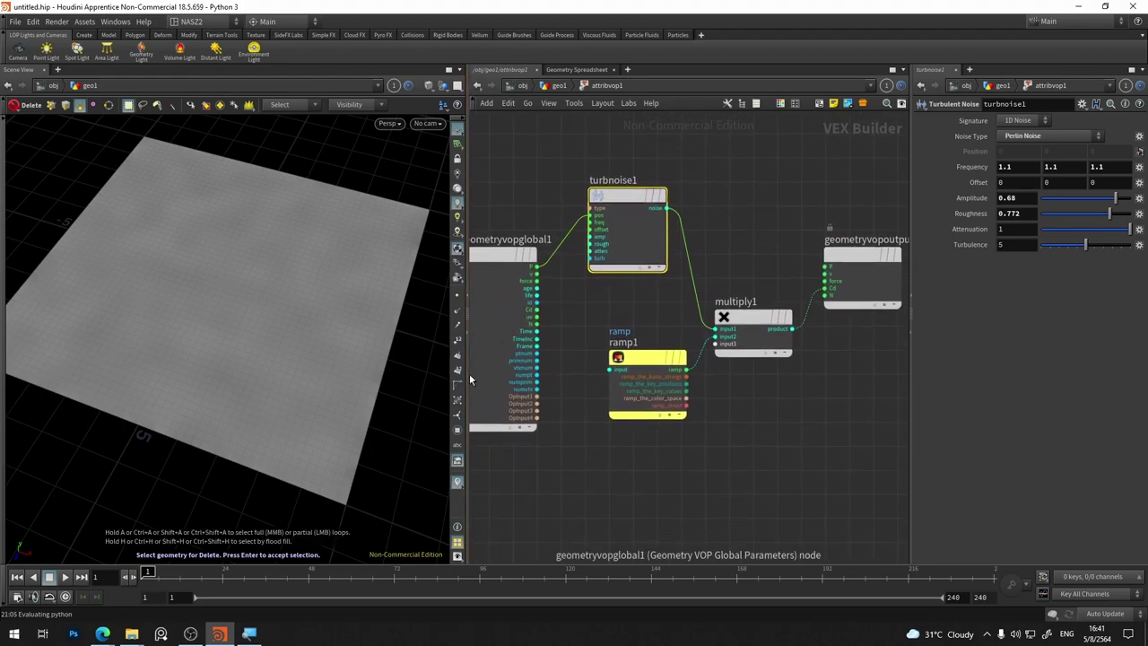
drag(463, 375, 410, 370)
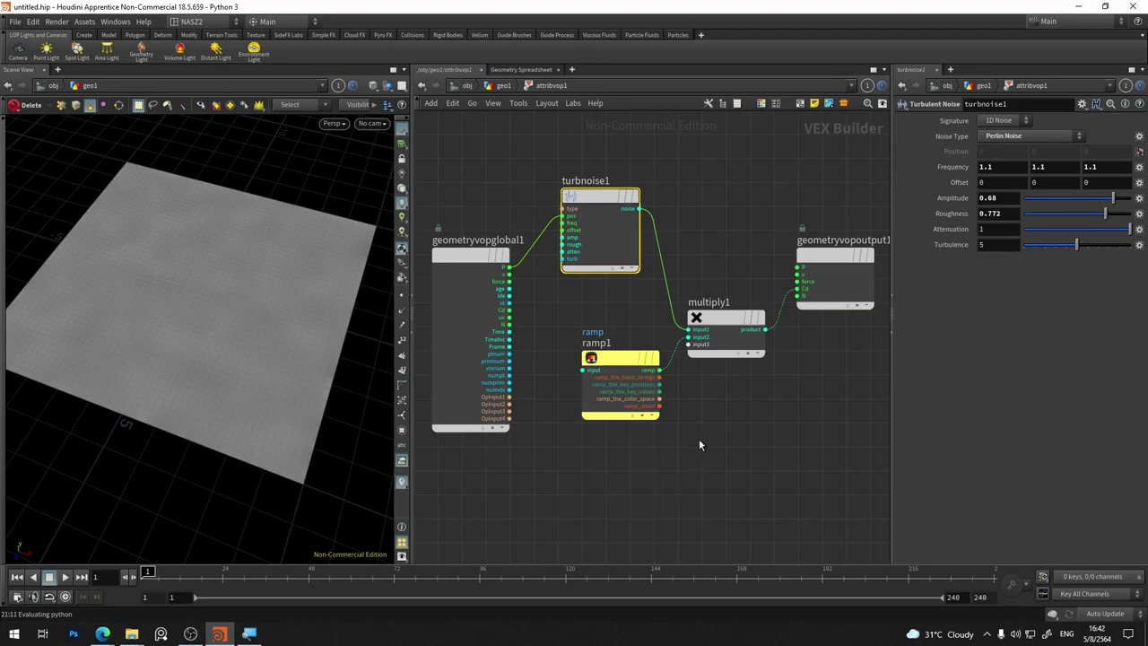
scroll(528, 289, up, 2)
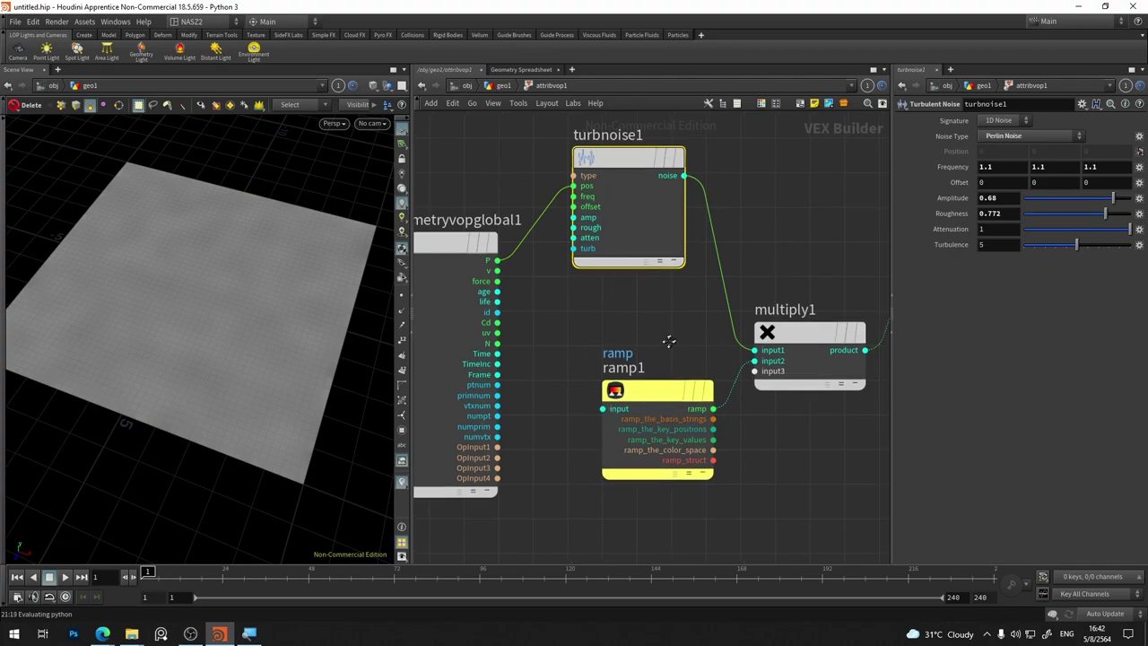
middle_drag(669, 340, 510, 343)
scroll(789, 379, up, 4)
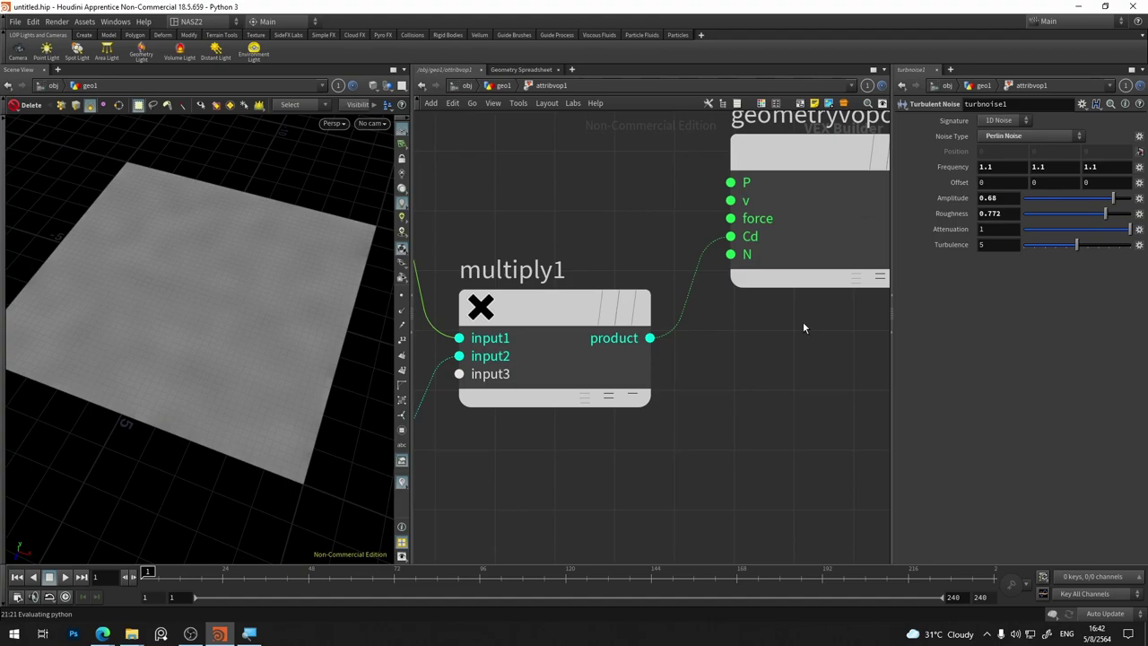
middle_drag(803, 321, 717, 436)
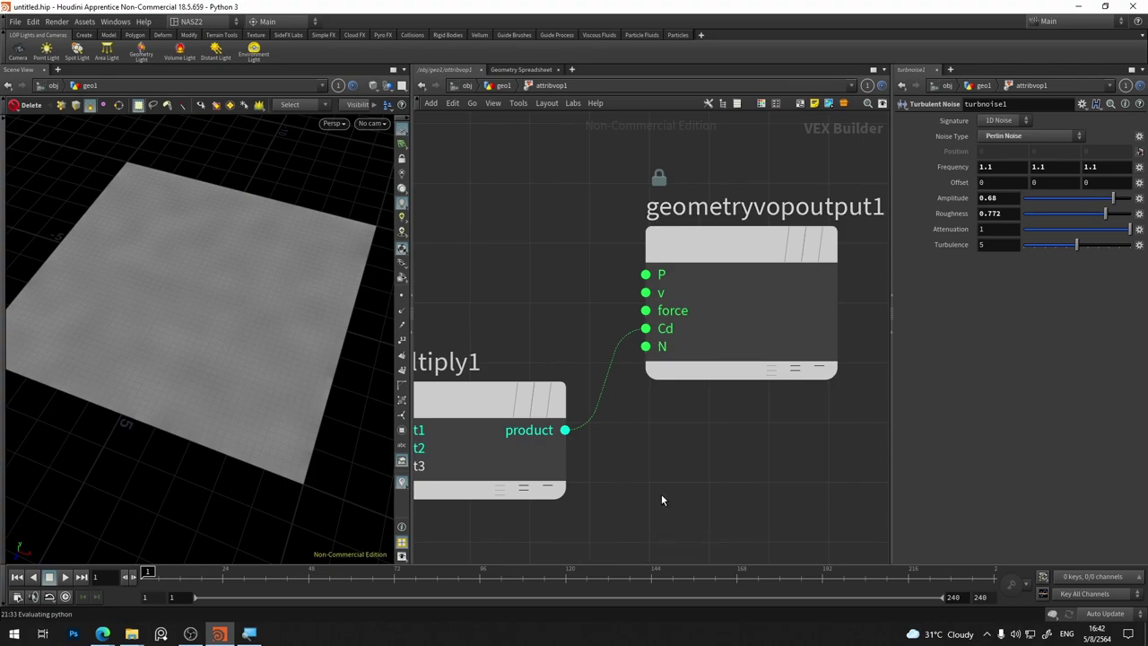
middle_drag(661, 494, 721, 324)
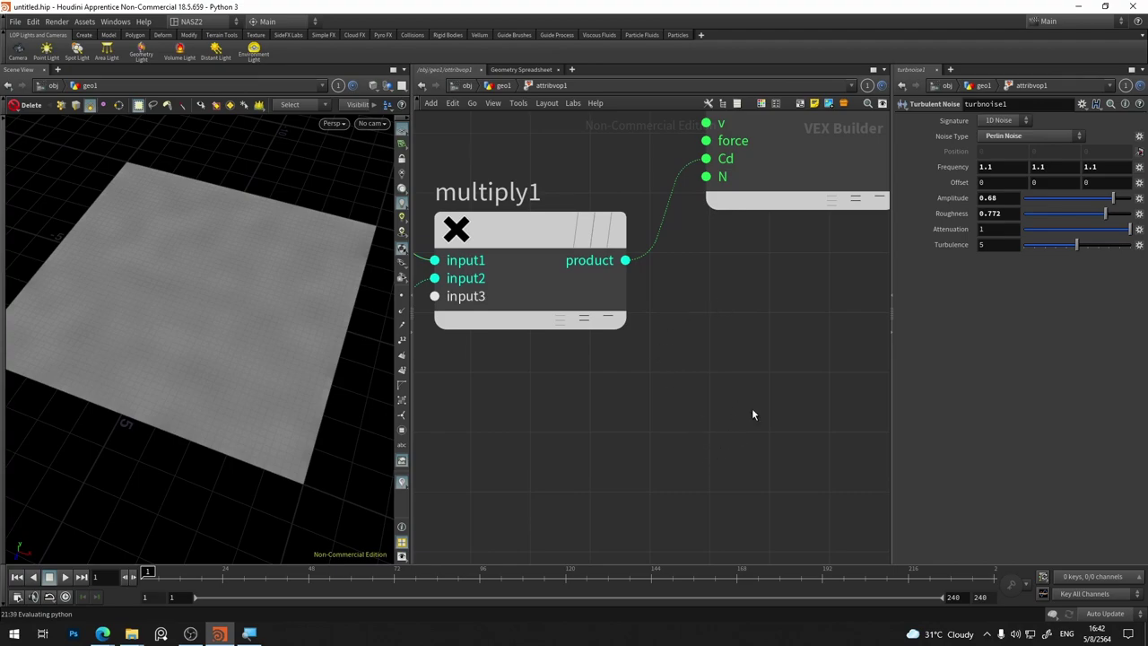
Step: Add a Bind node and rewire multiply1's product from Cd into its input
key(Tab)
text(bind)
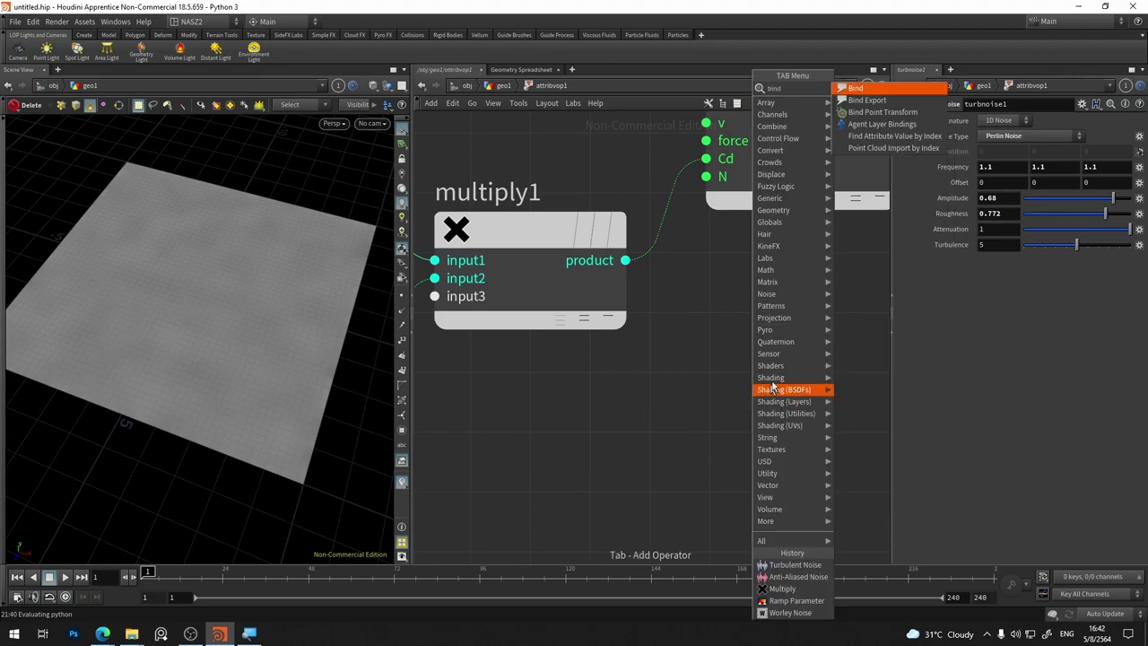
click(868, 100)
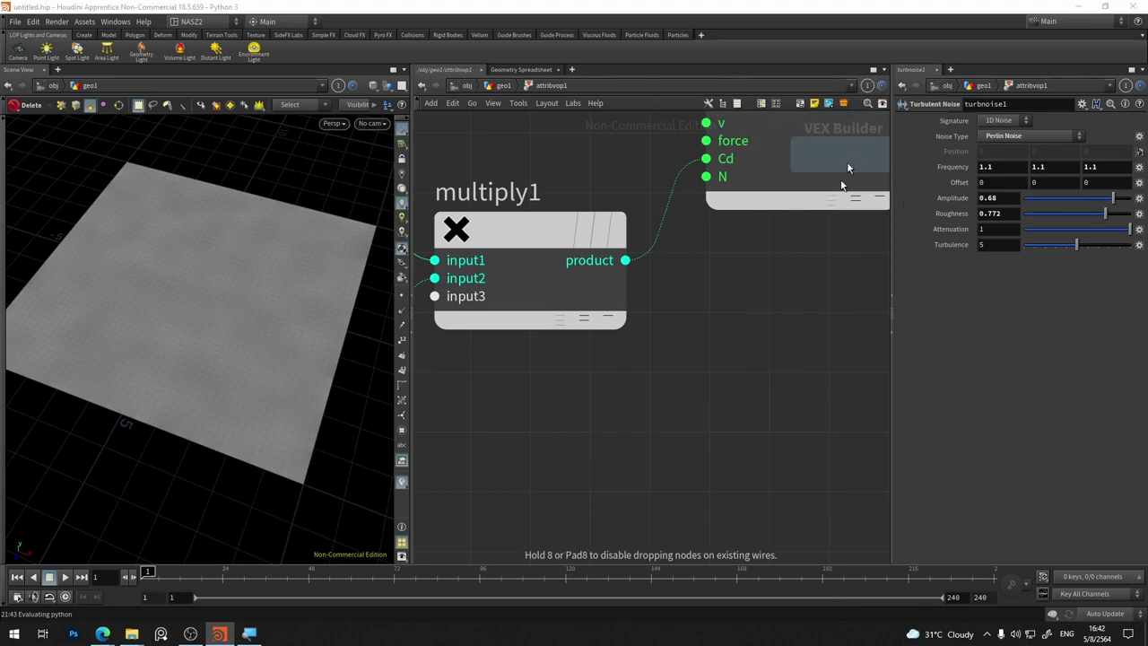
click(769, 432)
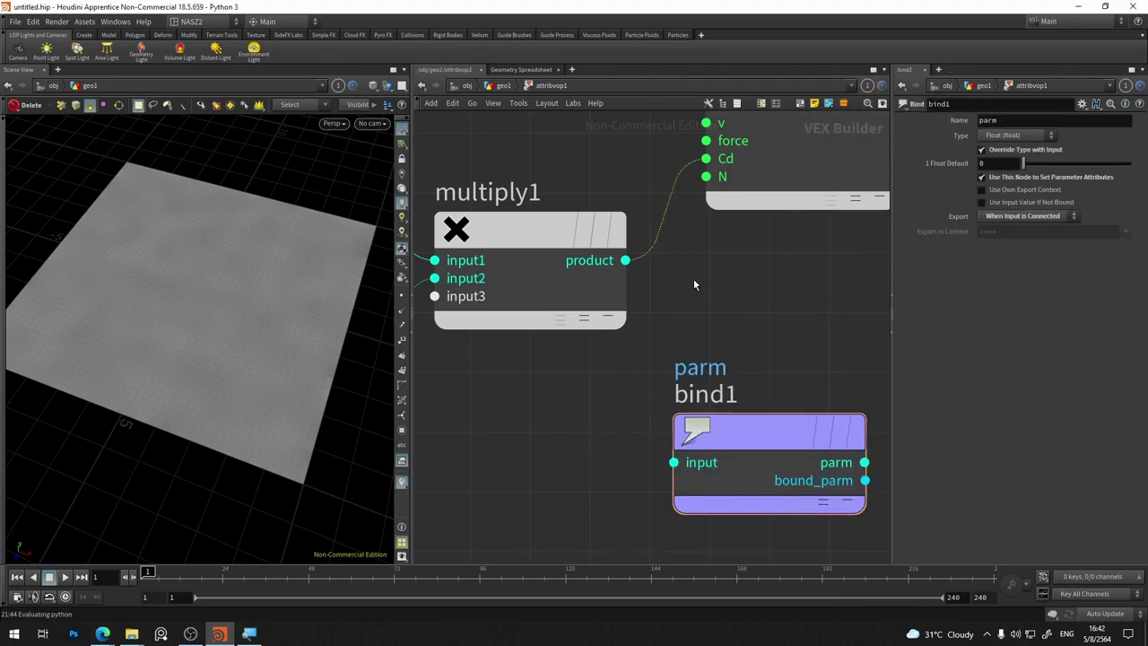
key(Delete)
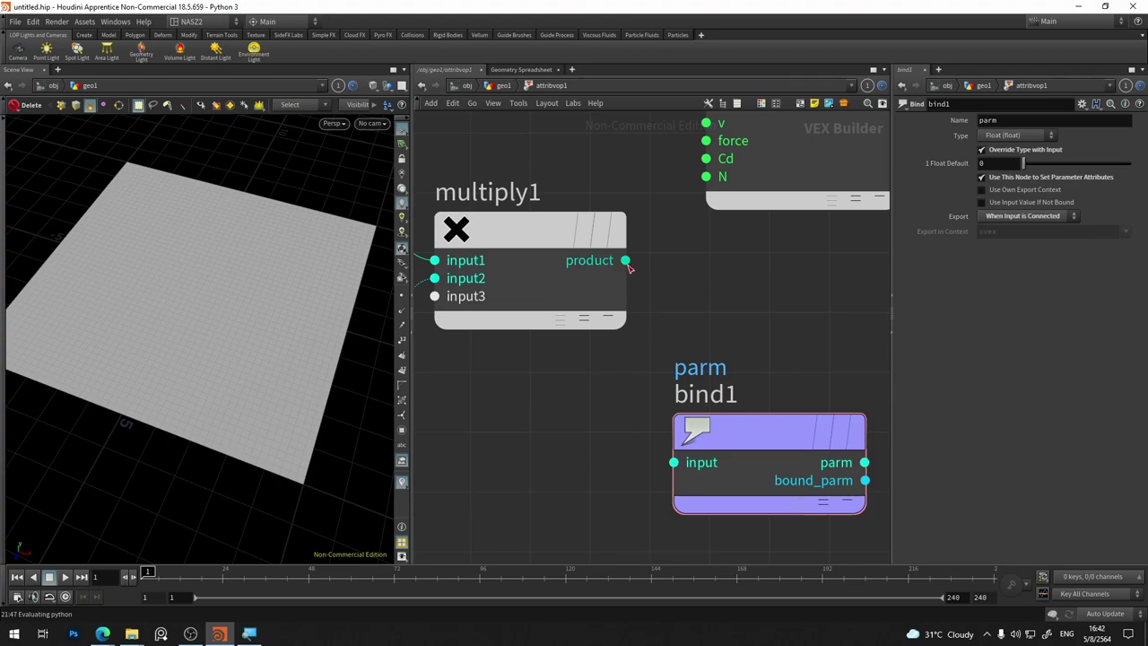
drag(625, 260, 674, 462)
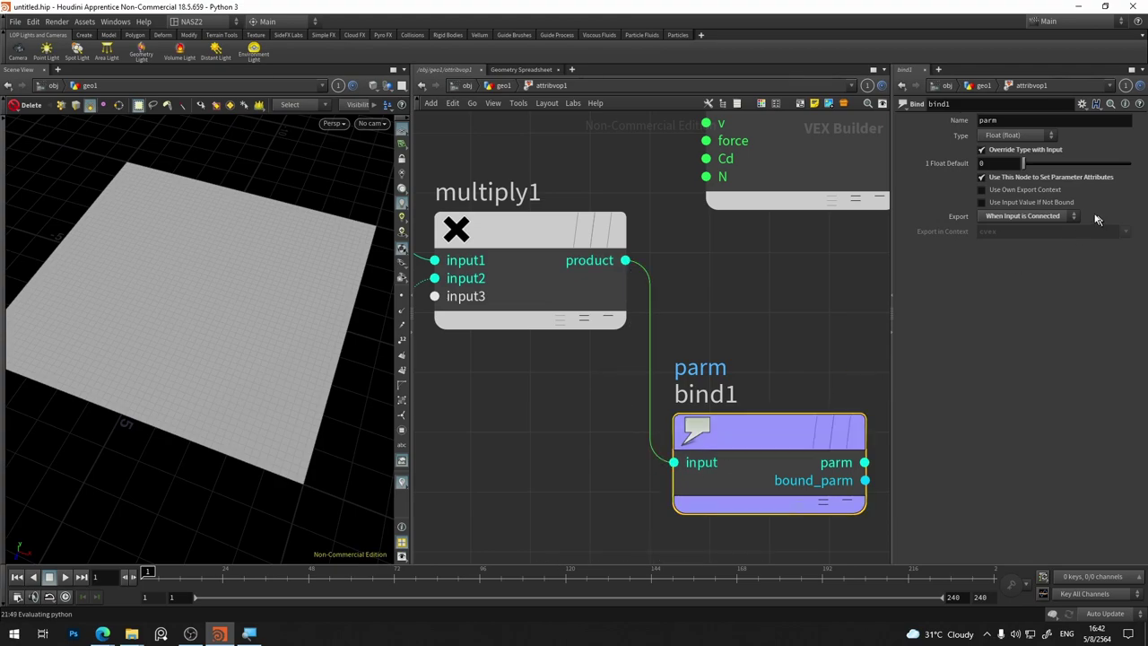
Step: Name the bind 'Fscale', return to geo1, and confirm attribblur1 lists the Fscale point attribute
click(1031, 119)
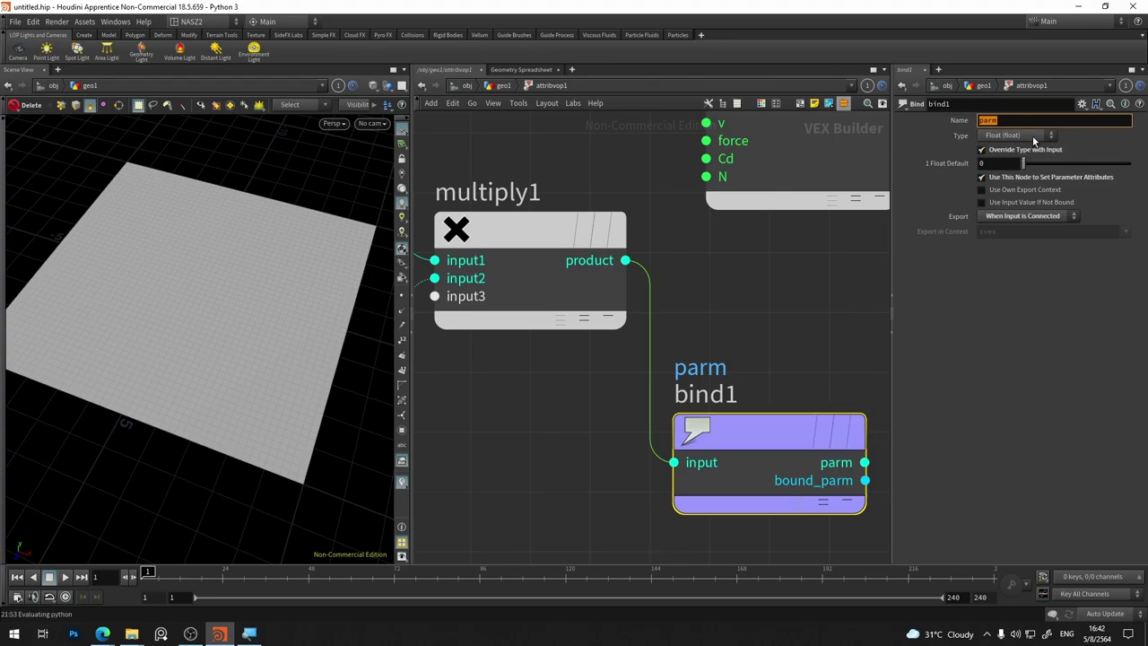
text(Fscale)
key(Return)
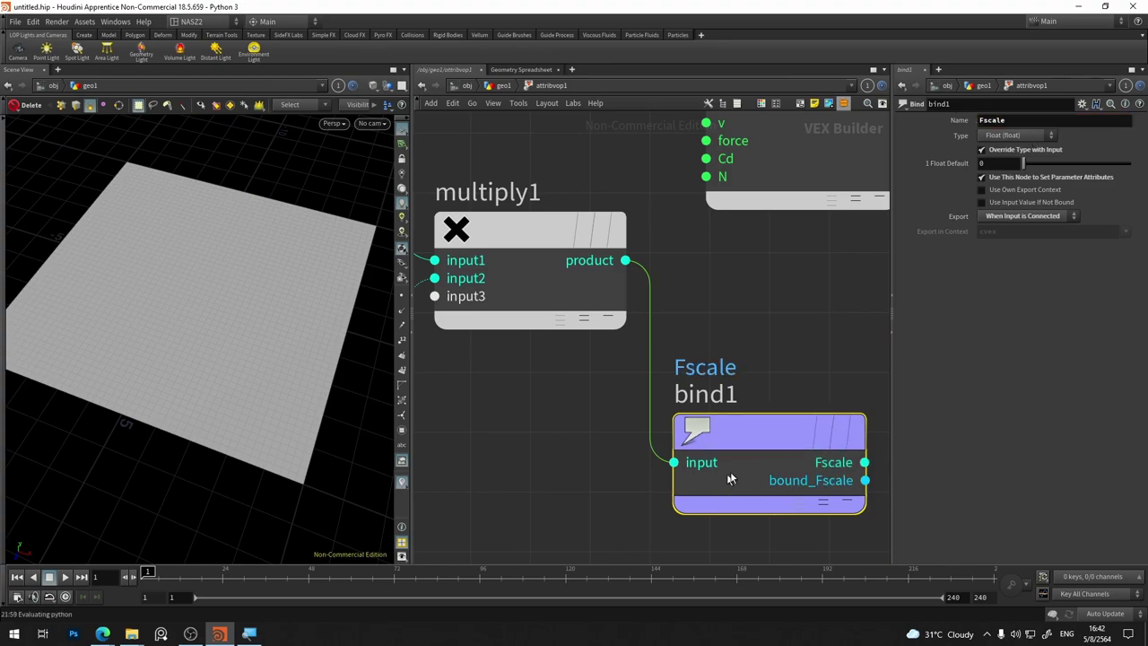
click(503, 85)
middle_click(674, 305)
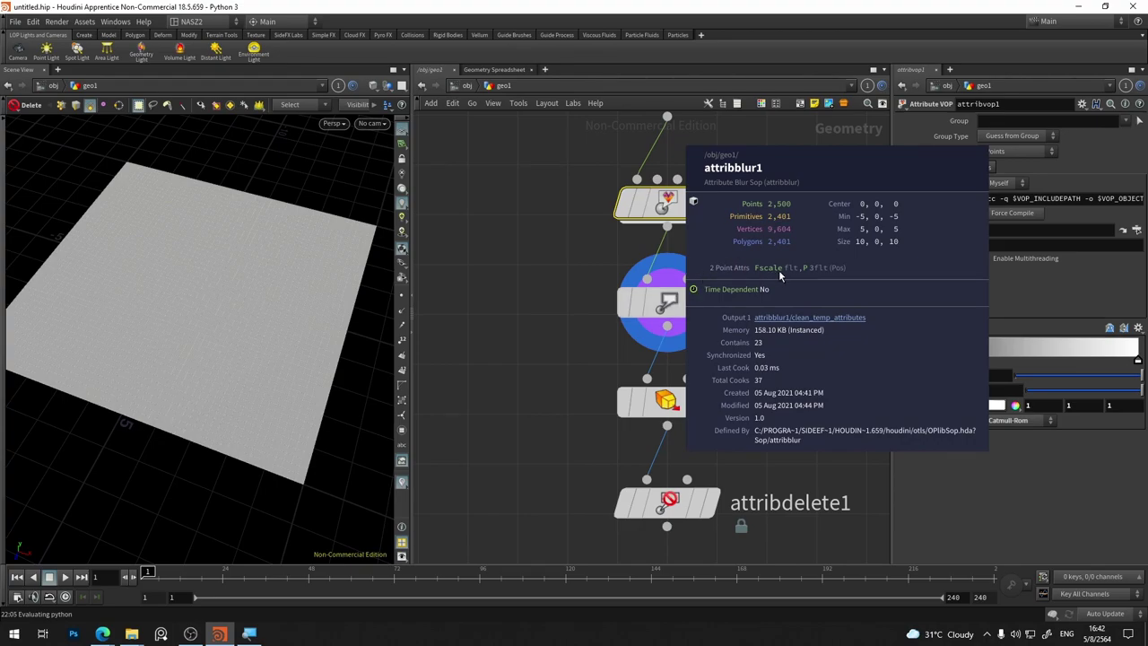
Step: Inside attribvop1, change bind1 (Fscale) to type 3 Floats (vector), then return to geo1
double_click(661, 203)
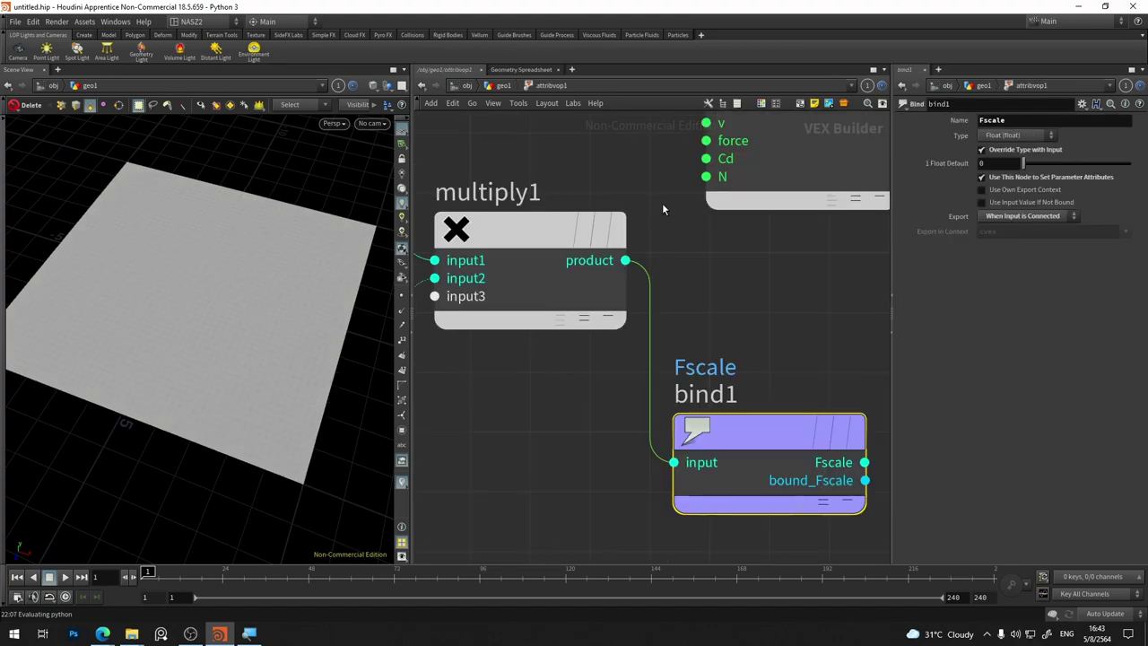
mouse_move(782, 285)
middle_down()
mouse_move(659, 426)
mouse_move(683, 314)
middle_up()
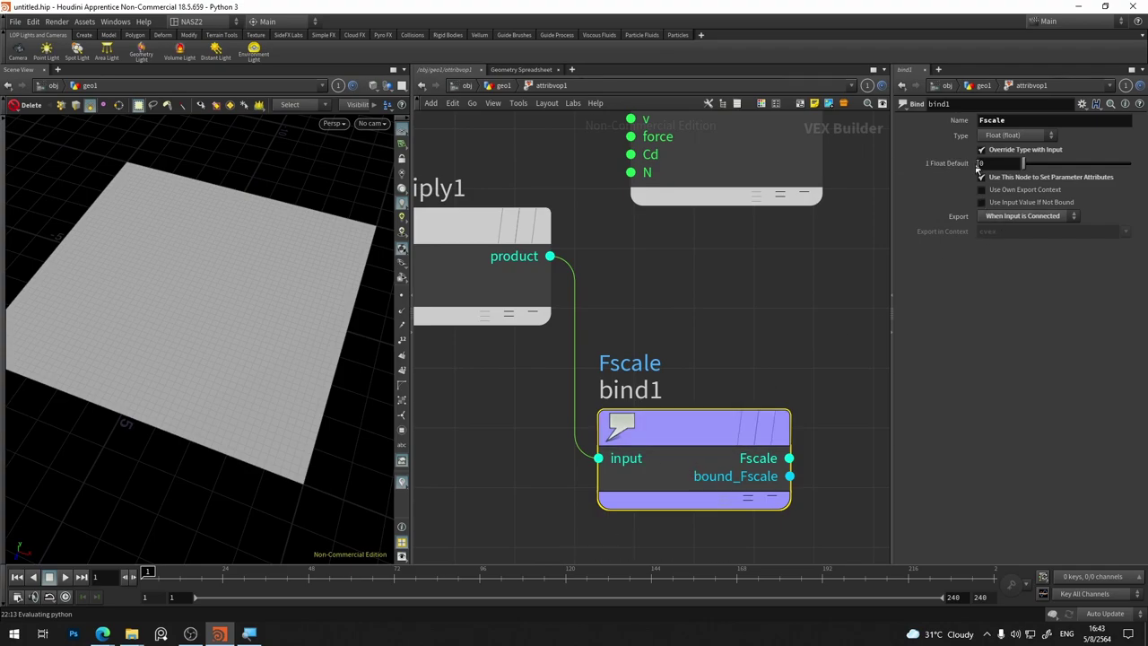
double_click(1012, 121)
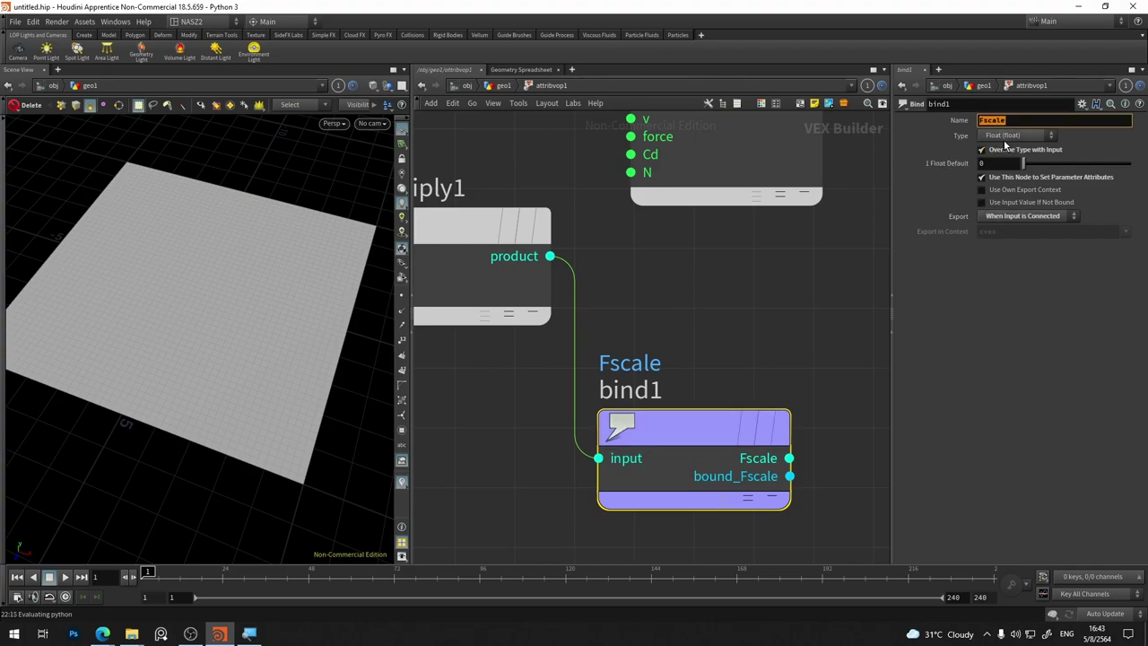
click(1009, 136)
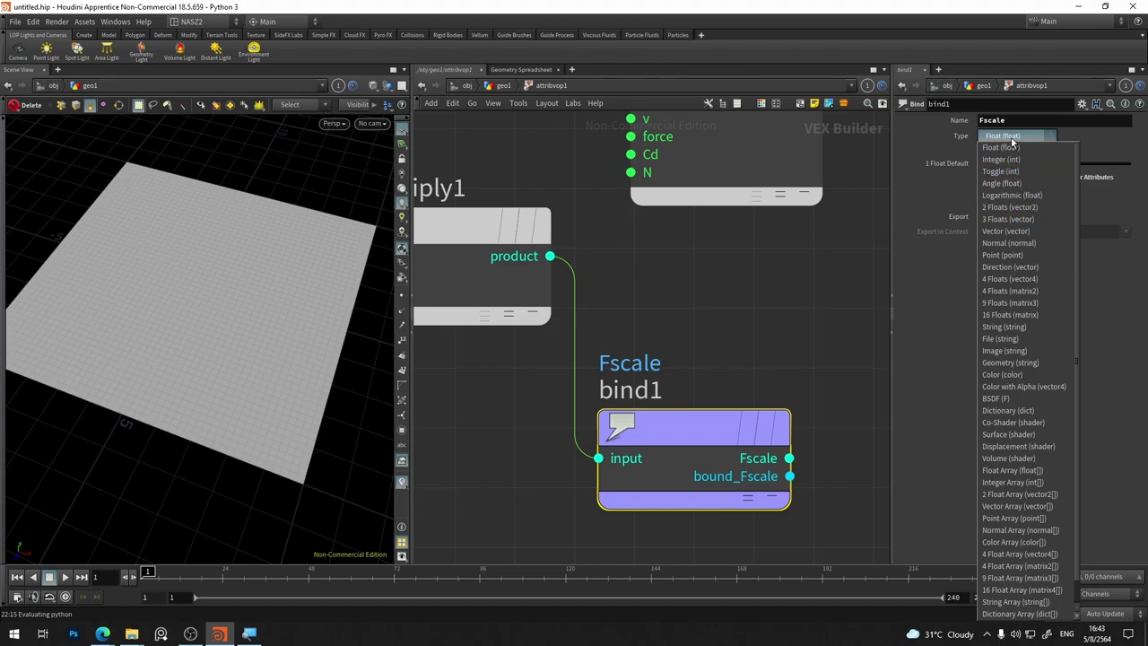
click(1038, 221)
click(503, 86)
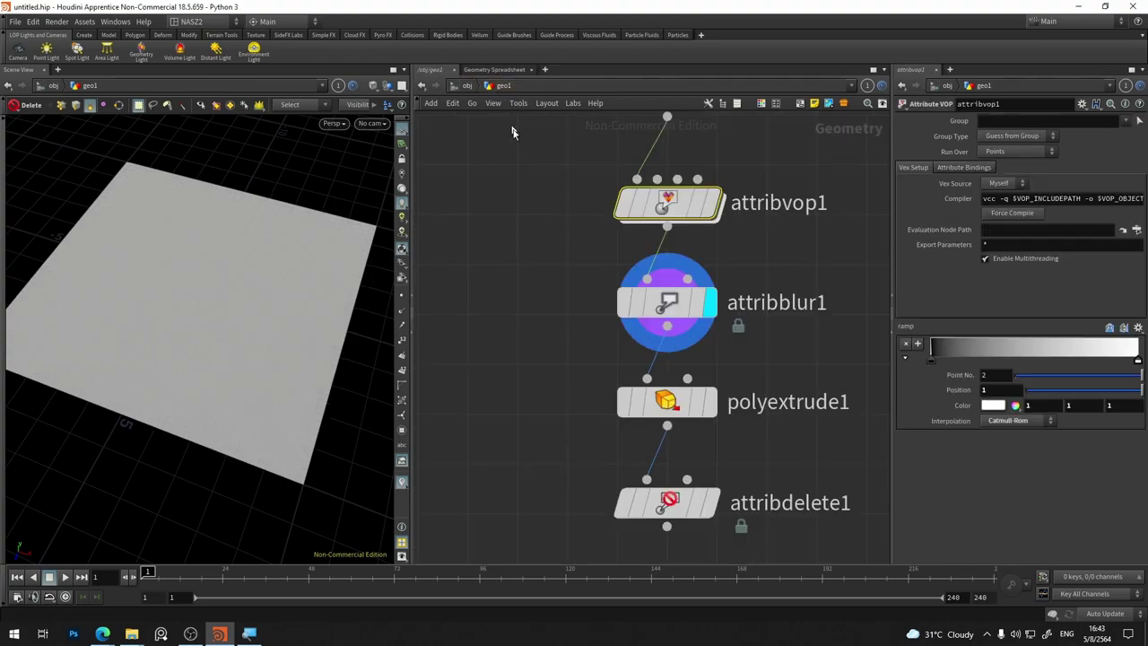
Step: Wire attribvop1's output into polyextrude1 and set polyextrude1 as the display node
click(663, 310)
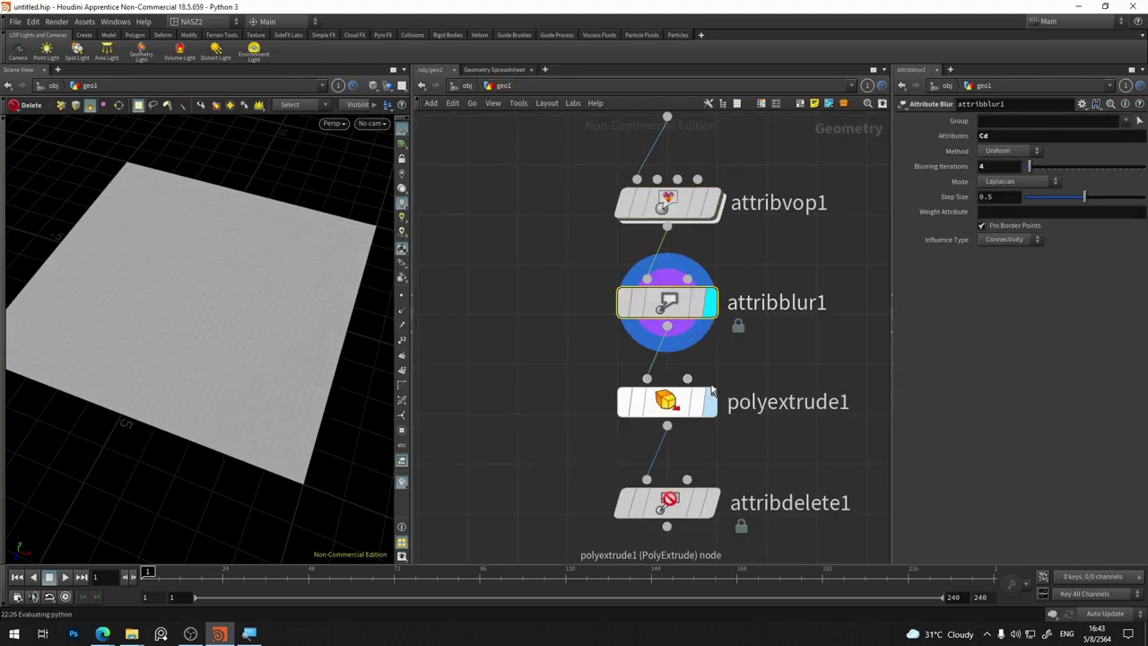
click(693, 209)
middle_click(695, 209)
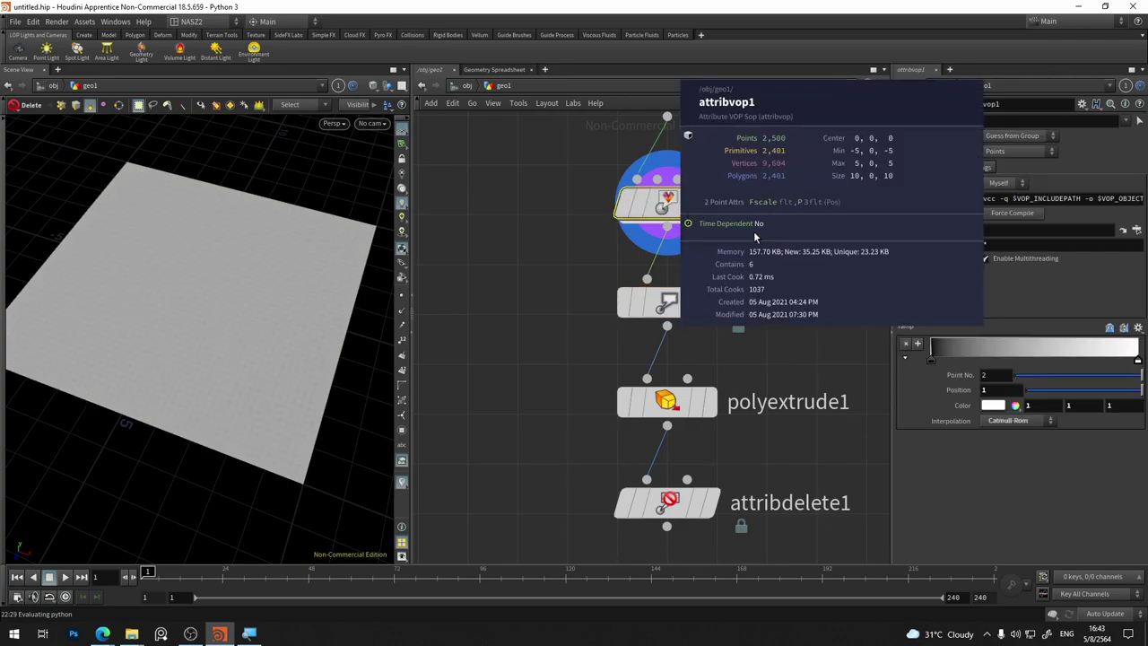
click(661, 414)
click(667, 230)
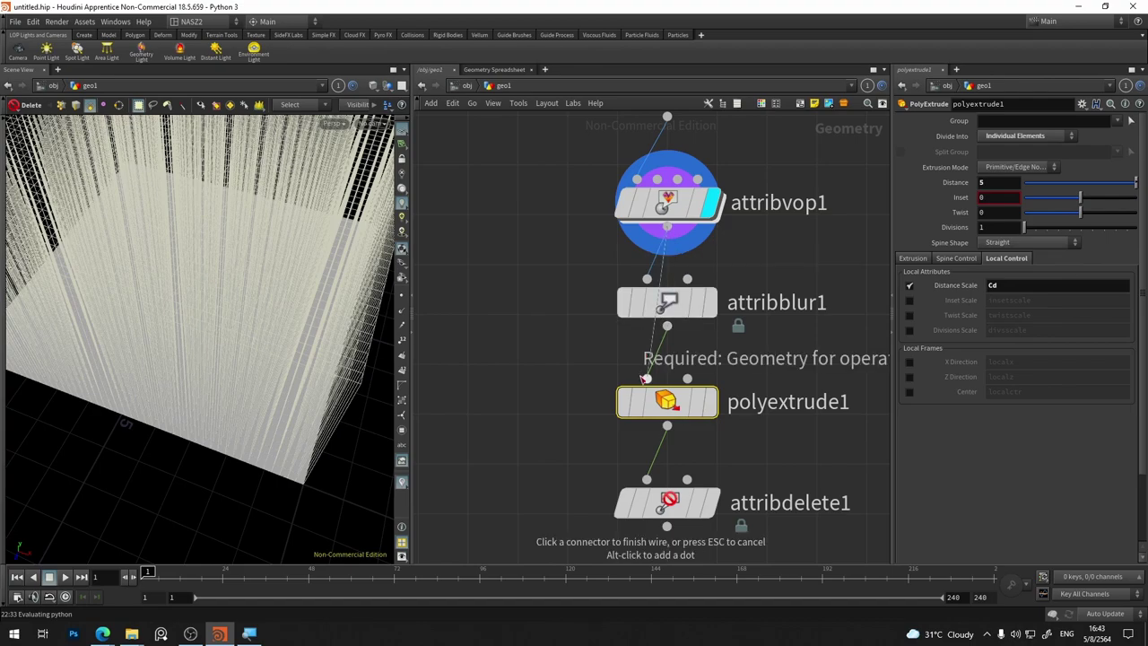
click(646, 378)
click(705, 401)
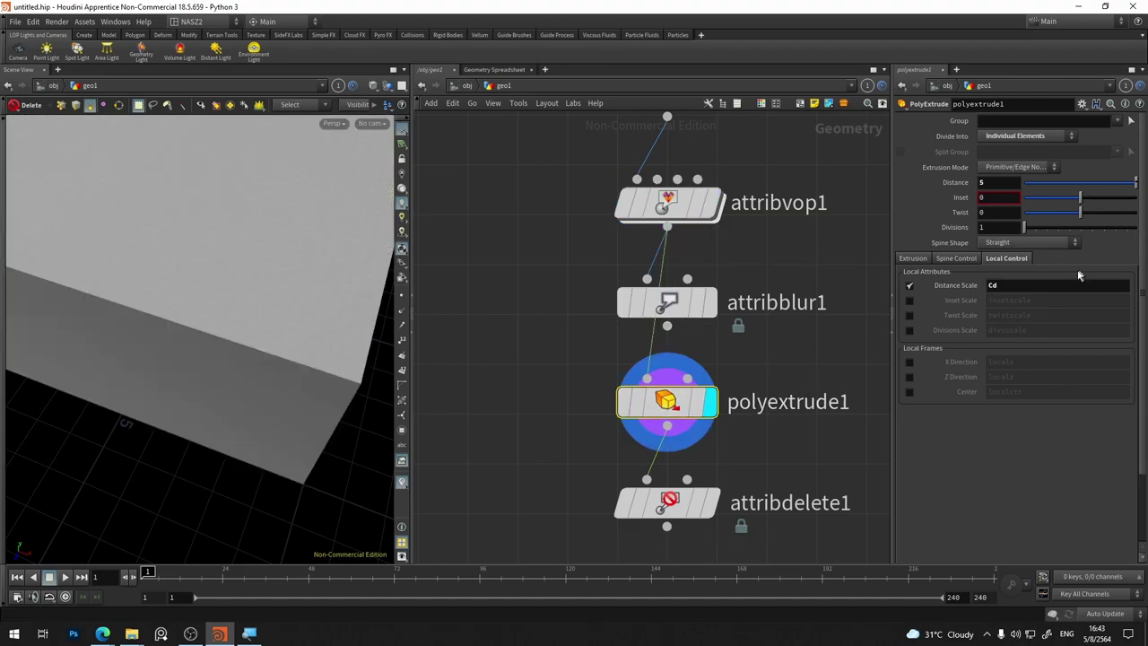
Step: Change polyextrude1's Distance Scale attribute from Cd to Fscale
double_click(1022, 285)
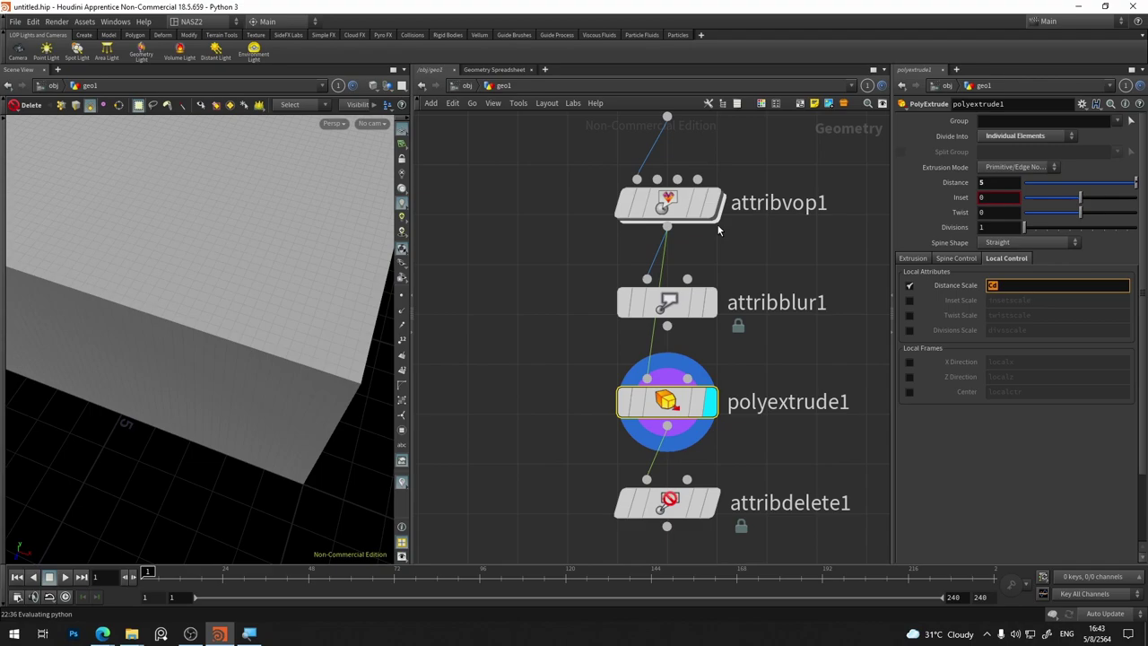
text(Fscale)
key(Return)
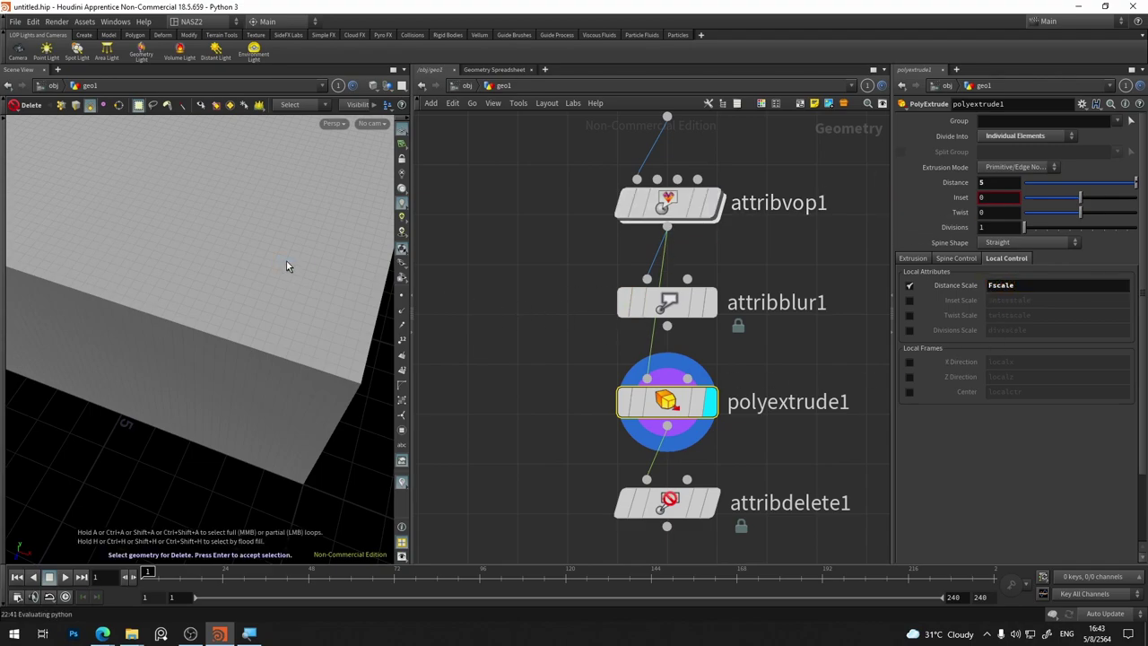
scroll(315, 245, down, 5)
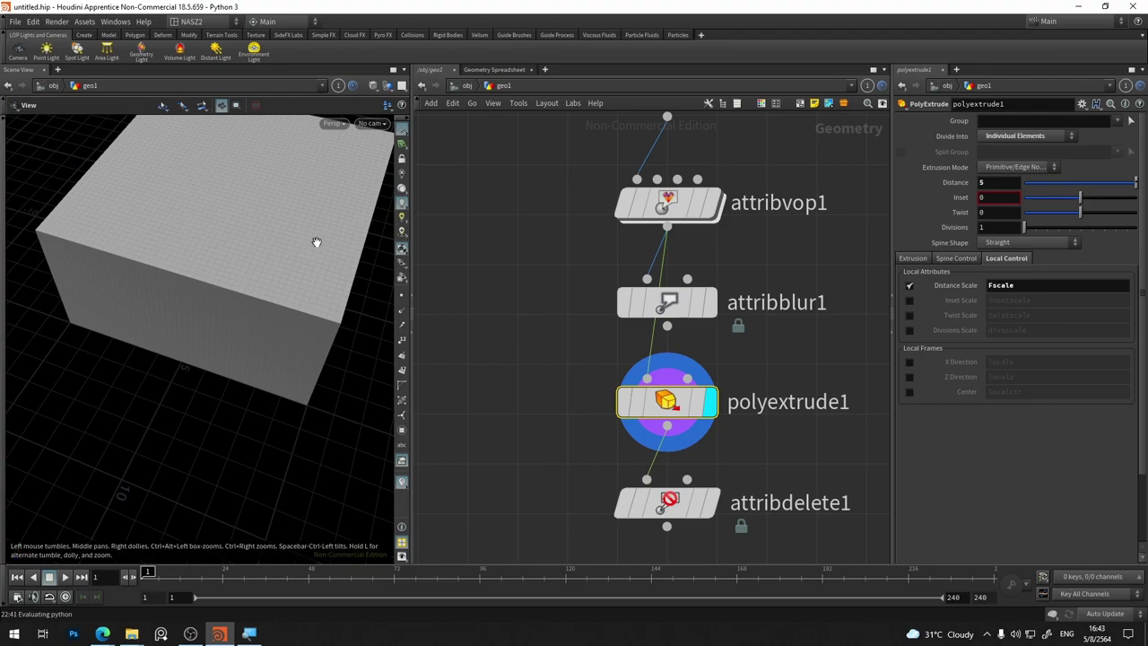
Step: Enter attribvop1's VOP network showing the multiply1, noise and output nodes
double_click(668, 204)
middle_drag(641, 305, 733, 381)
scroll(590, 280, down, 5)
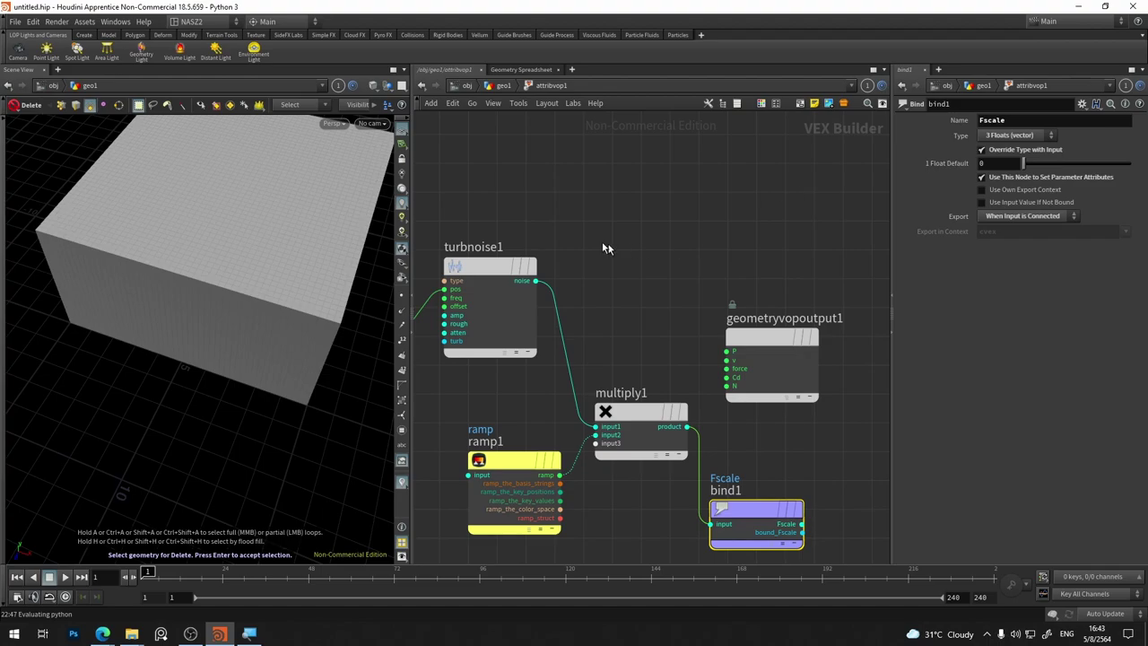
Step: Zoom in on bind1 beside multiply1 to inspect it, then return up and view the grid1-to-attribdelete1 chain
middle_drag(635, 313, 639, 133)
scroll(733, 403, up, 3)
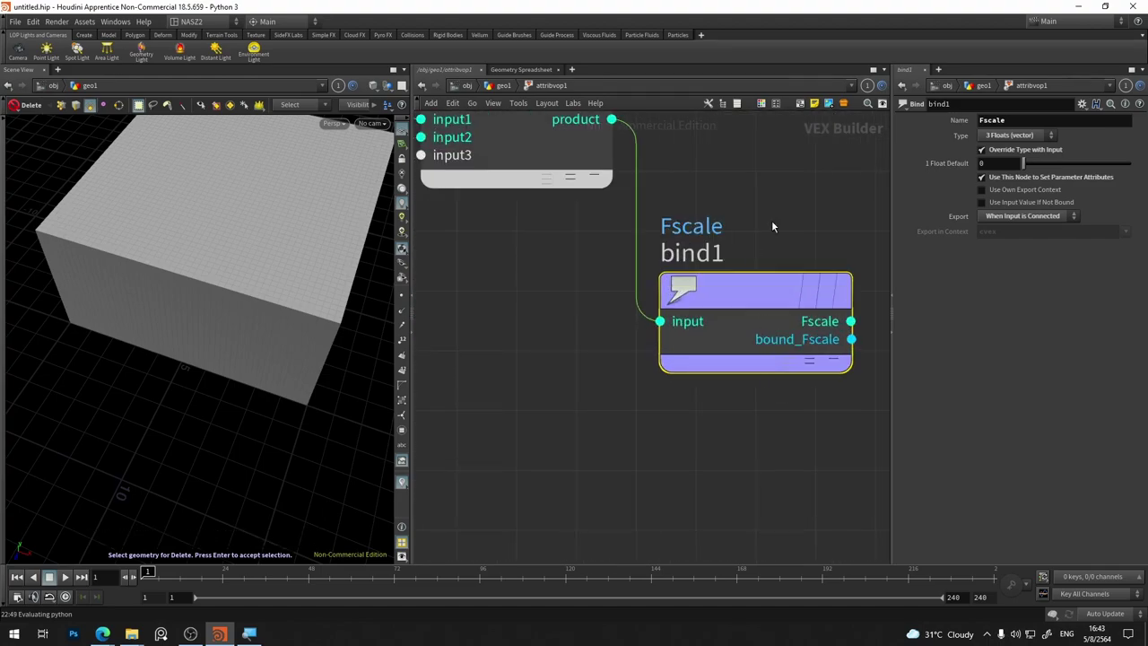
middle_drag(772, 220, 741, 422)
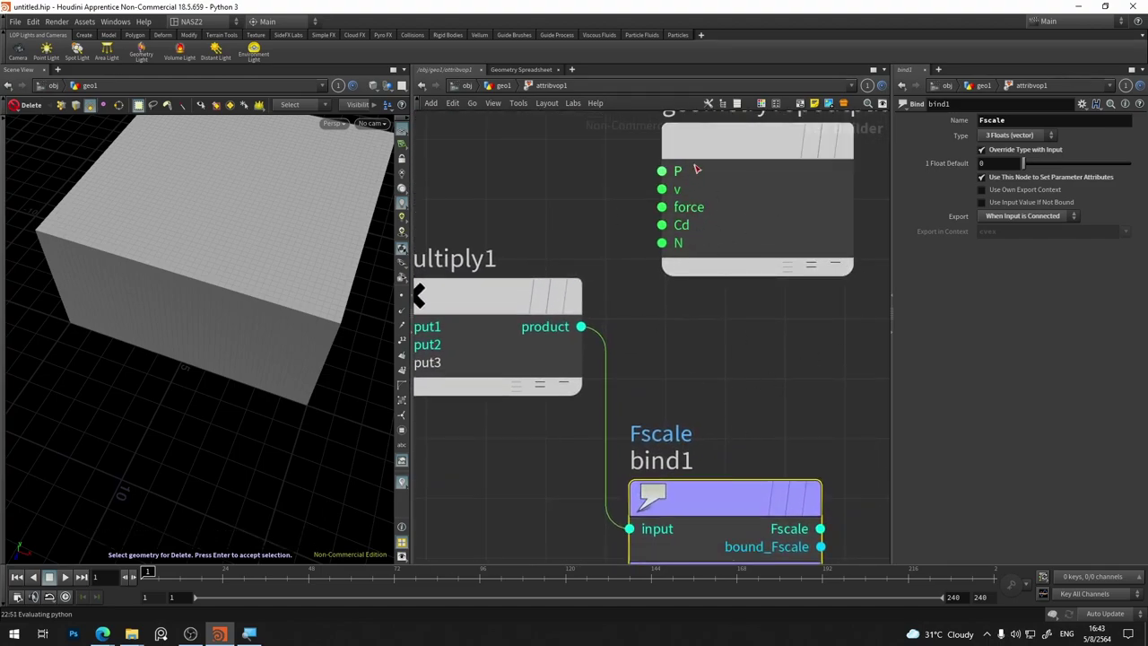
middle_drag(736, 398, 735, 297)
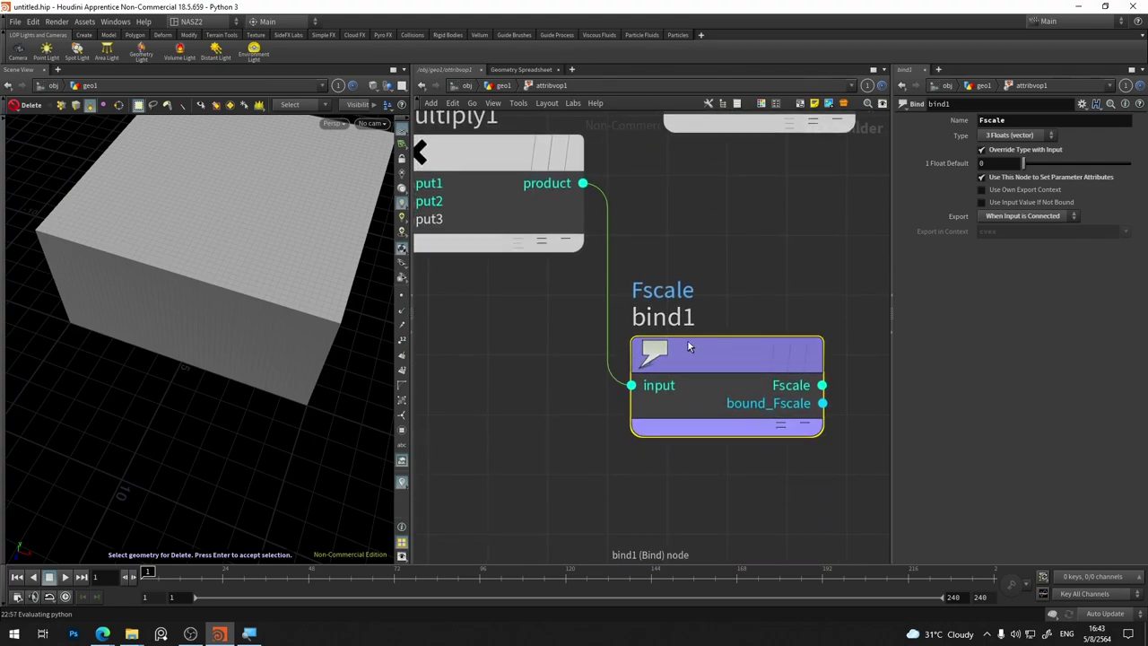
click(500, 86)
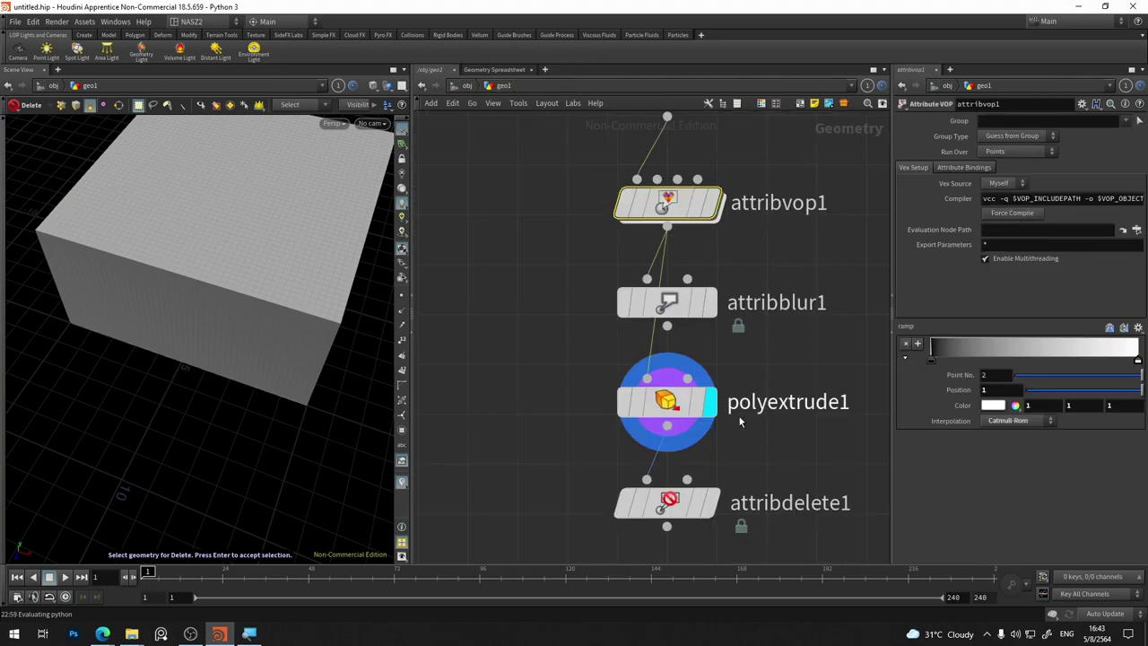
scroll(739, 404, down, 5)
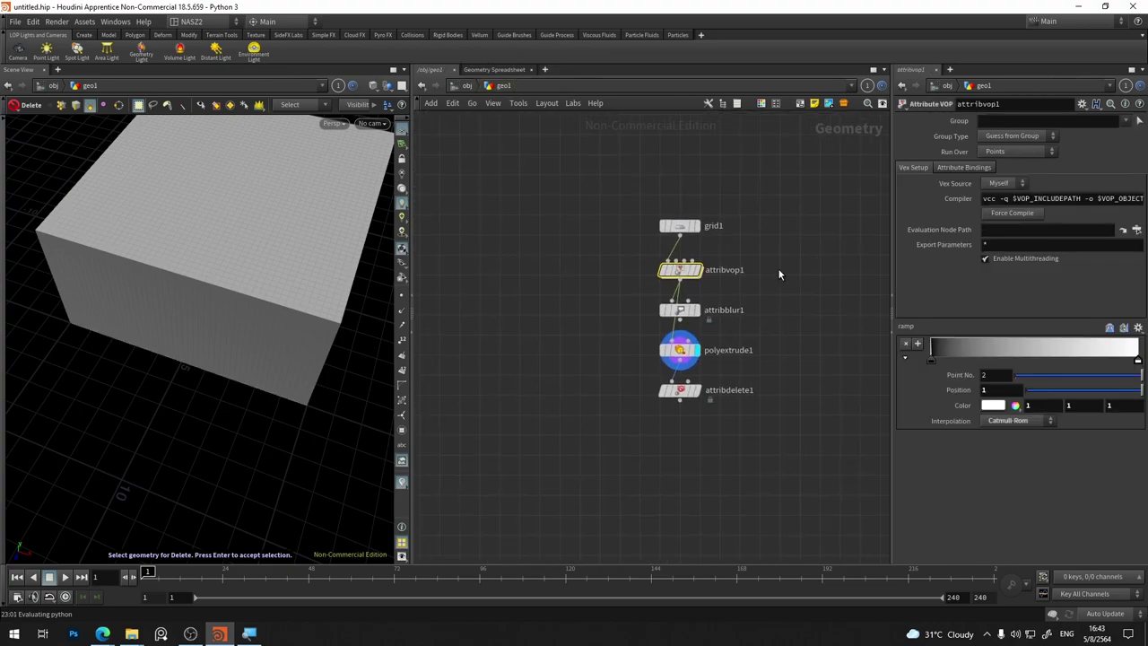